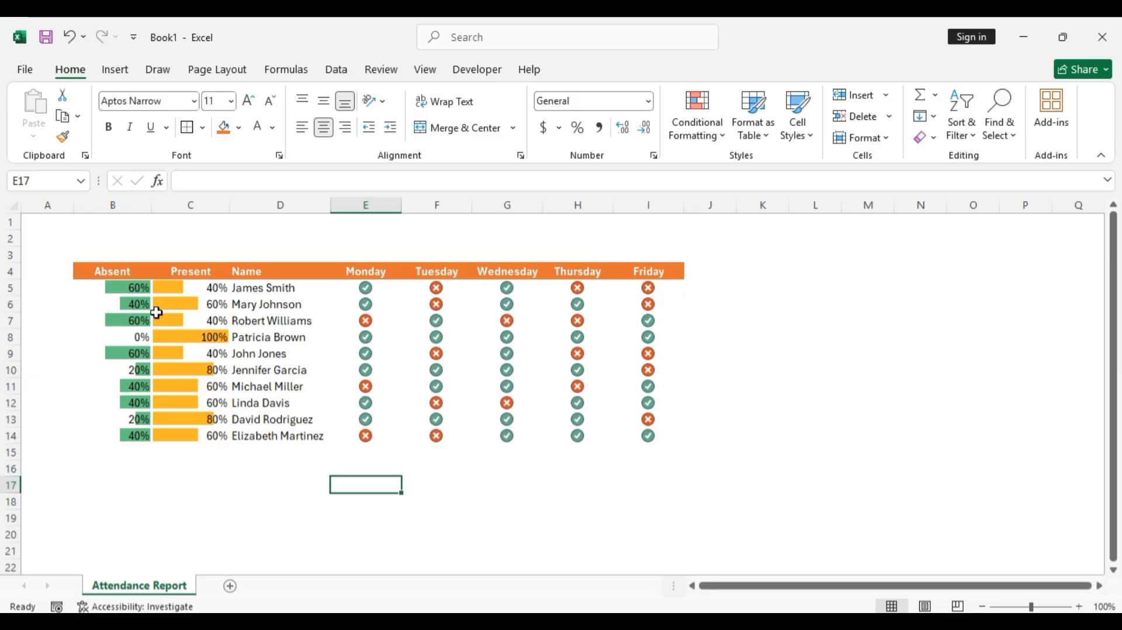
# Step: In the finished attendance report, change the first person's Monday entry to 0 and Tuesday entry to 1
pyautogui.click(358, 283)
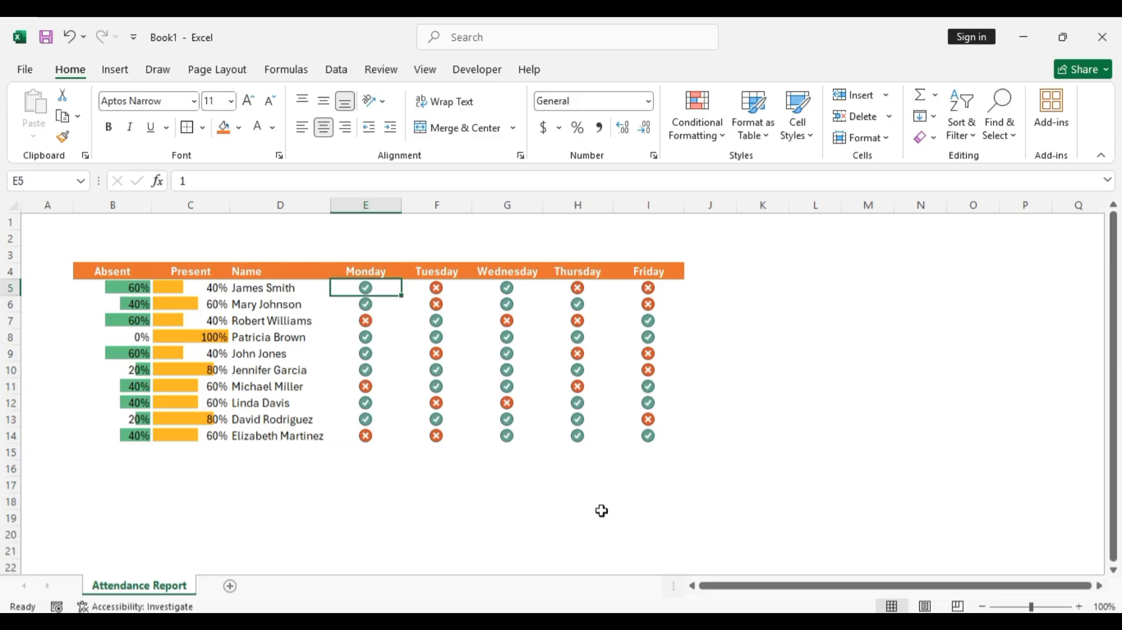
pyautogui.write('0')
pyautogui.press('Return')
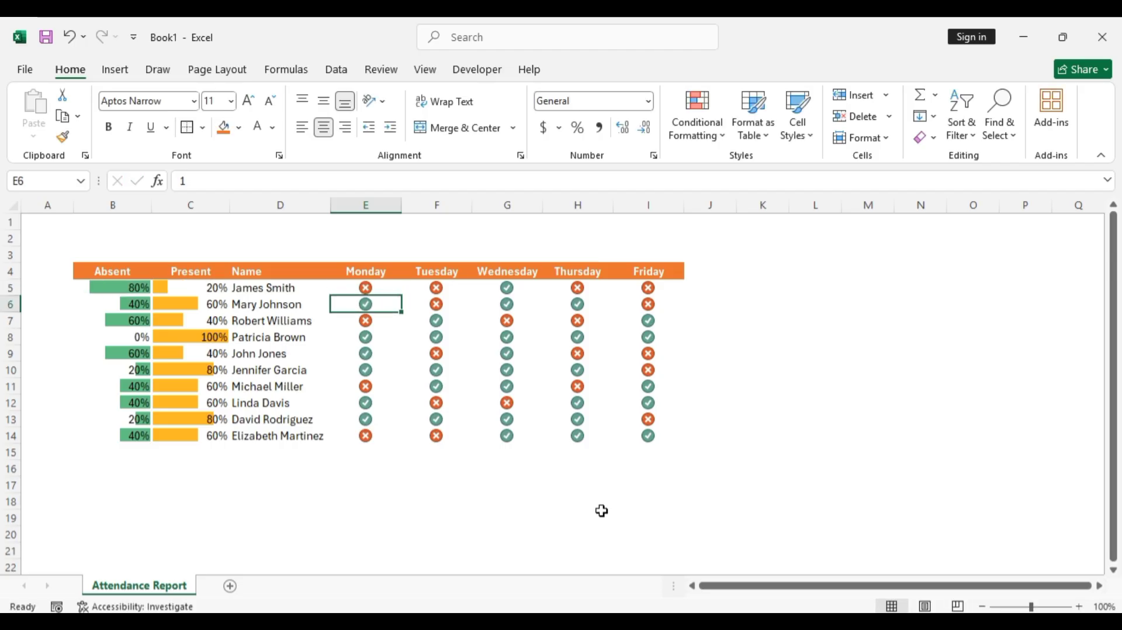
pyautogui.press('Up')
pyautogui.press('Right')
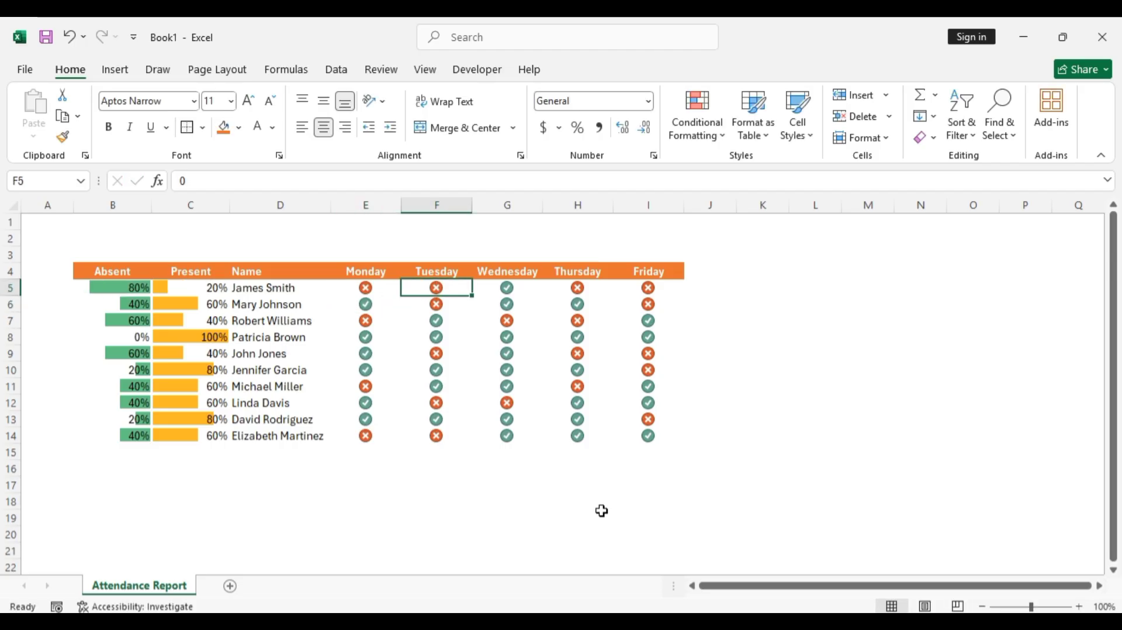
pyautogui.write('1')
pyautogui.press('Return')
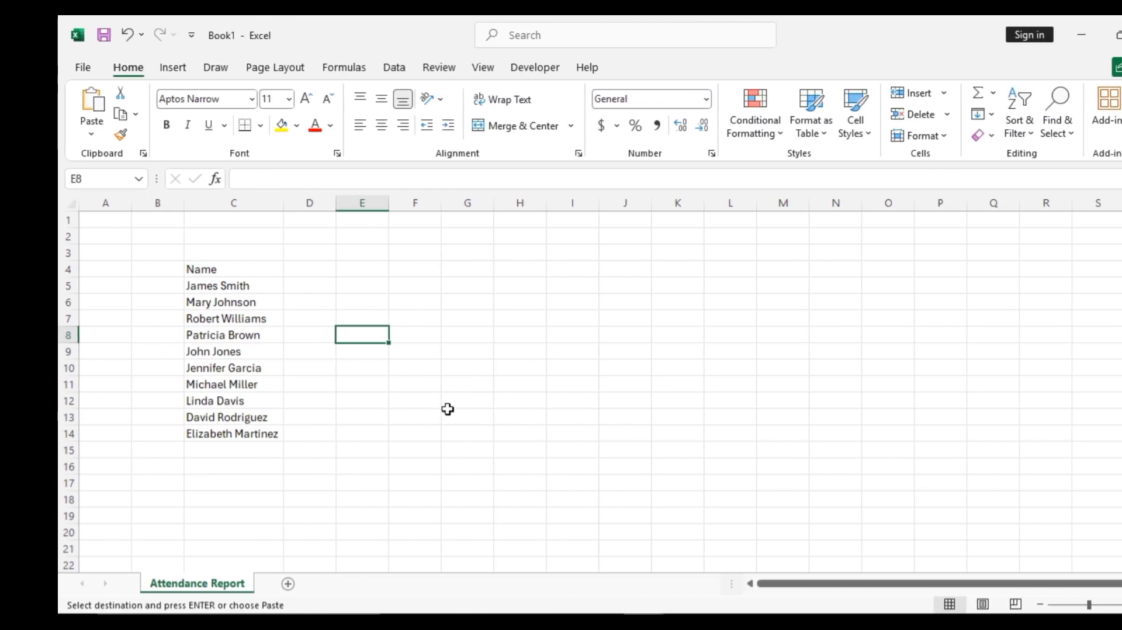
# Step: Enter the header Monday in D4 beside the Name header and fill the weekday series across to Friday in H4
pyautogui.moveTo(225, 272); pyautogui.dragTo(177, 439)
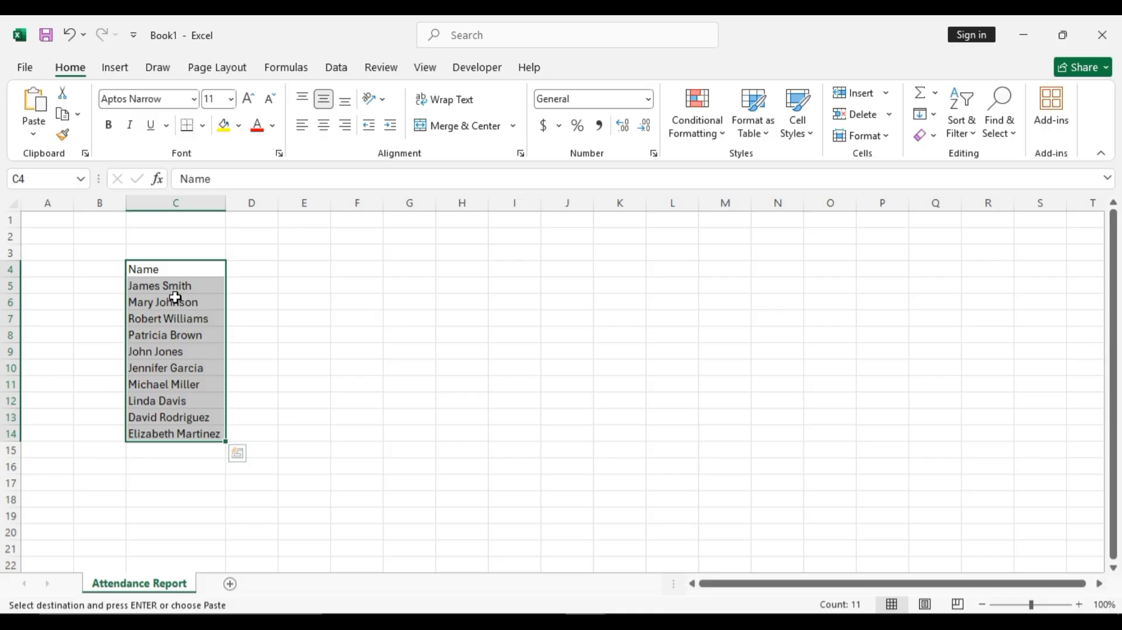
pyautogui.click(241, 269)
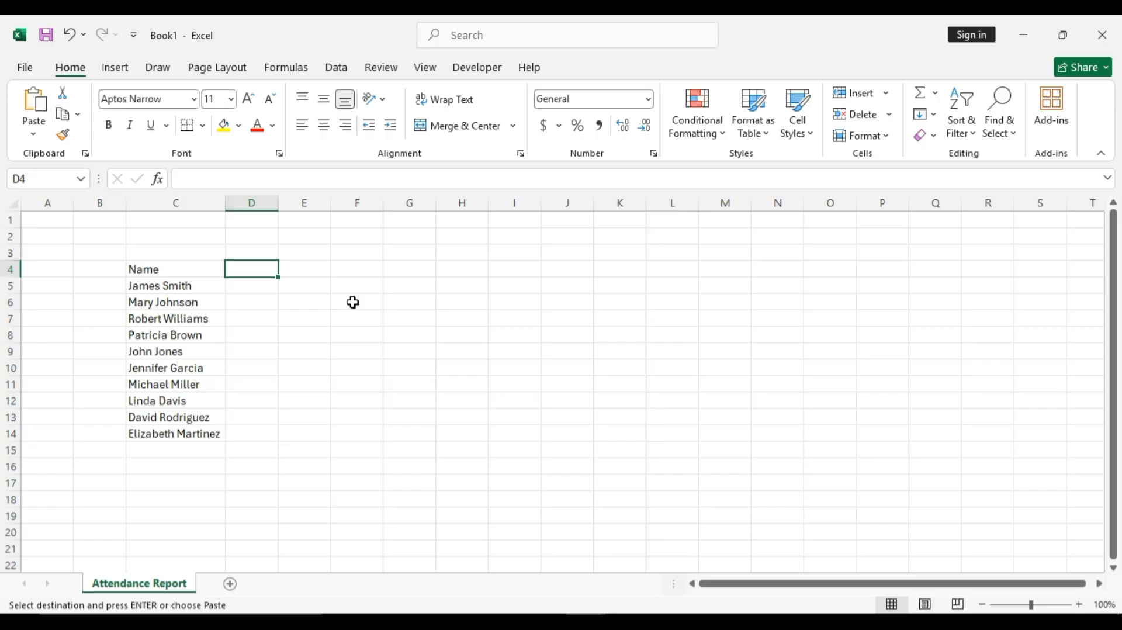
pyautogui.write('Mon')
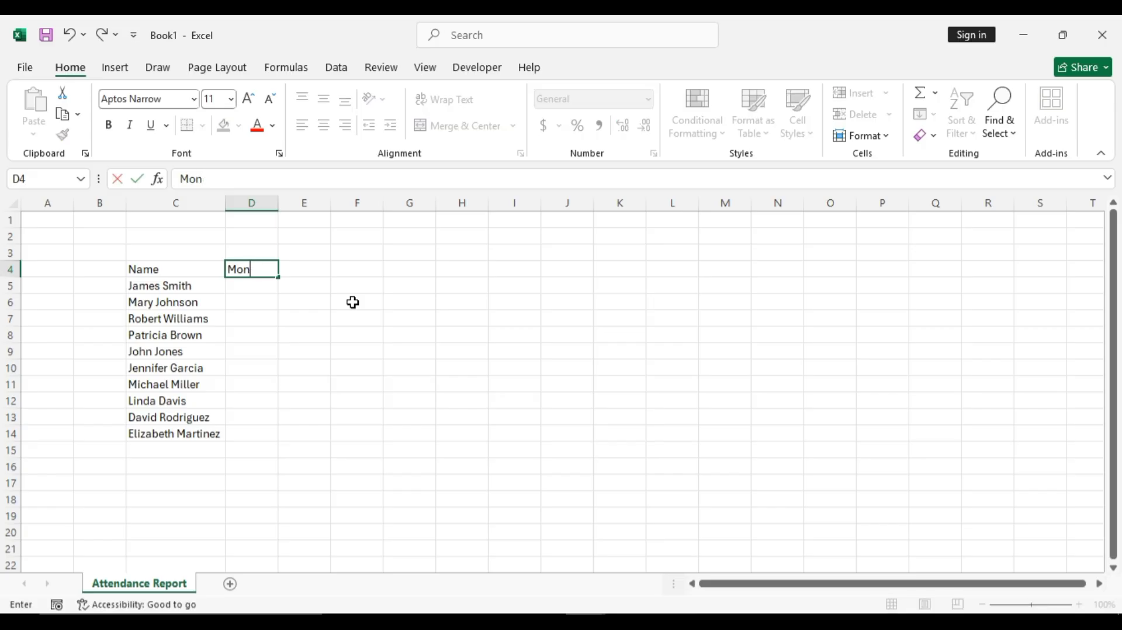
pyautogui.write('dday')
pyautogui.press('Return')
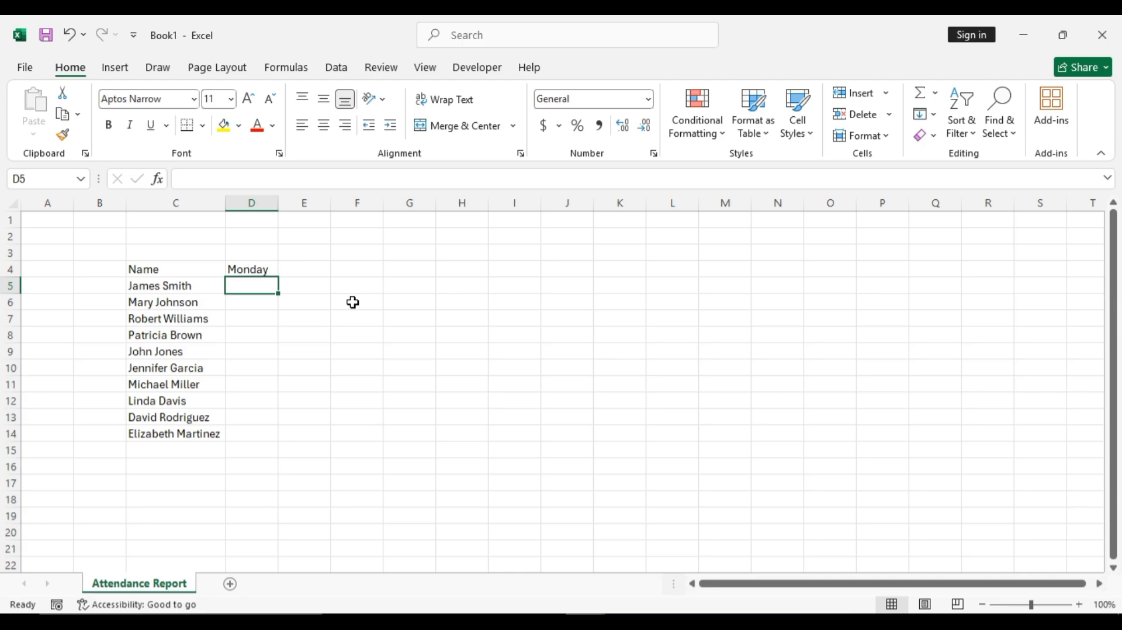
pyautogui.click(272, 270)
pyautogui.moveTo(282, 280); pyautogui.dragTo(470, 270)
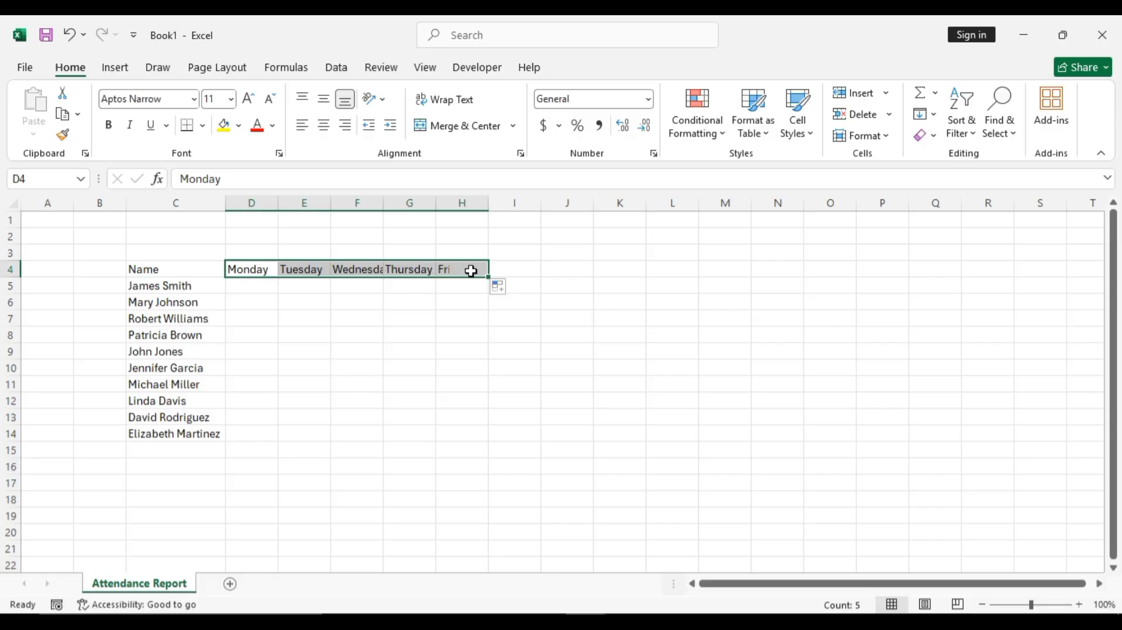
# Step: Widen the weekday columns D to H equally so the headers fit, and centre their contents
pyautogui.moveTo(257, 207); pyautogui.dragTo(456, 205)
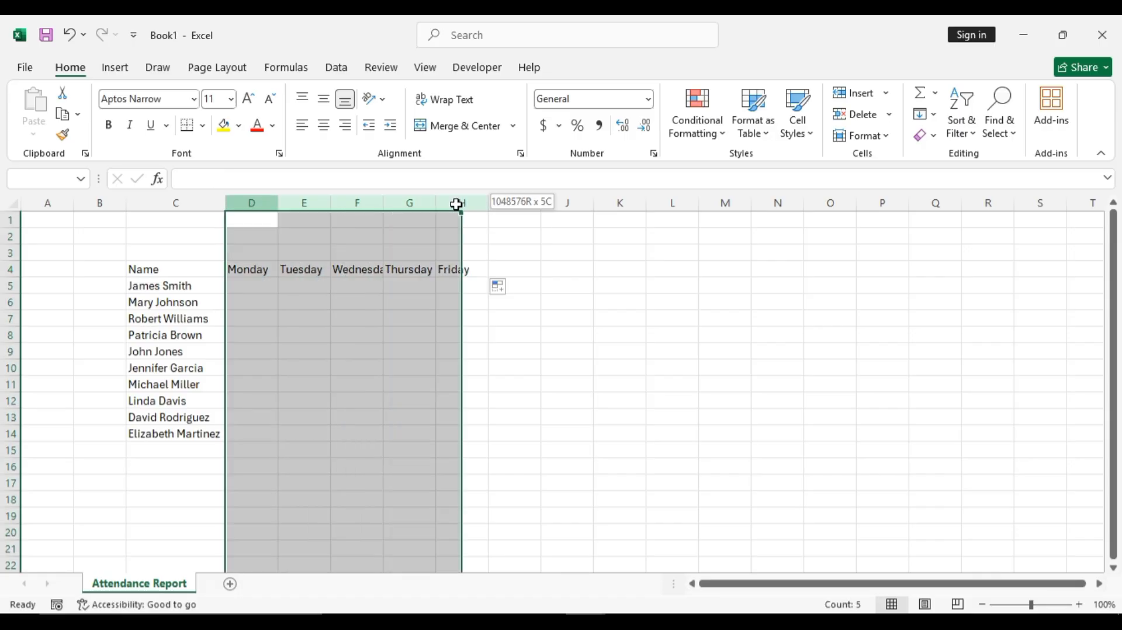
pyautogui.moveTo(277, 202); pyautogui.dragTo(292, 202)
pyautogui.click(325, 129)
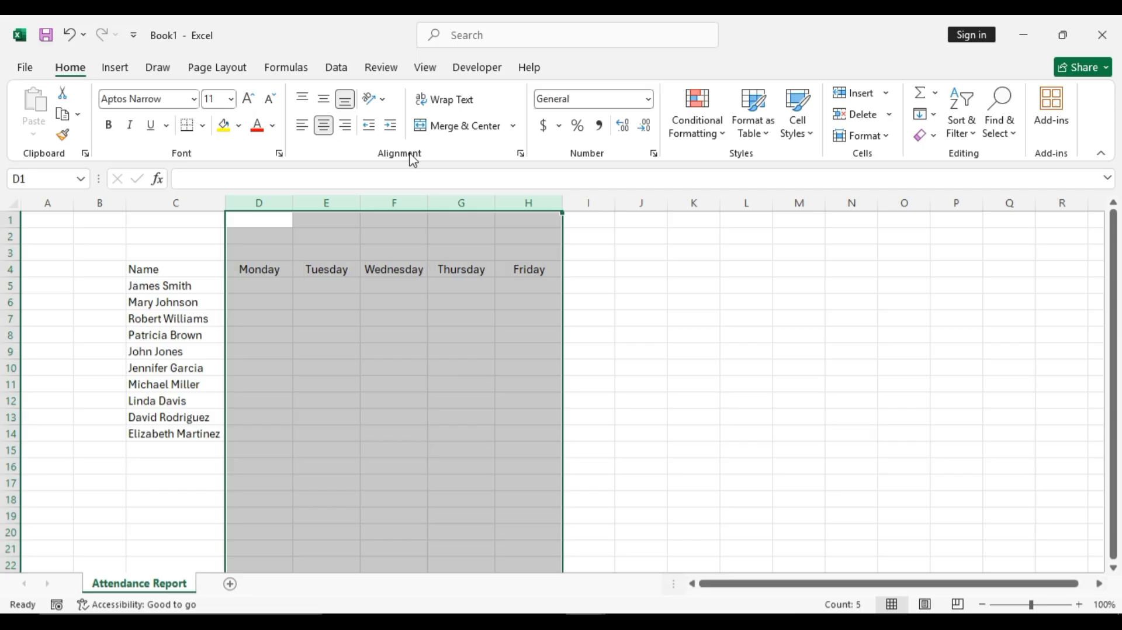
pyautogui.click(530, 265)
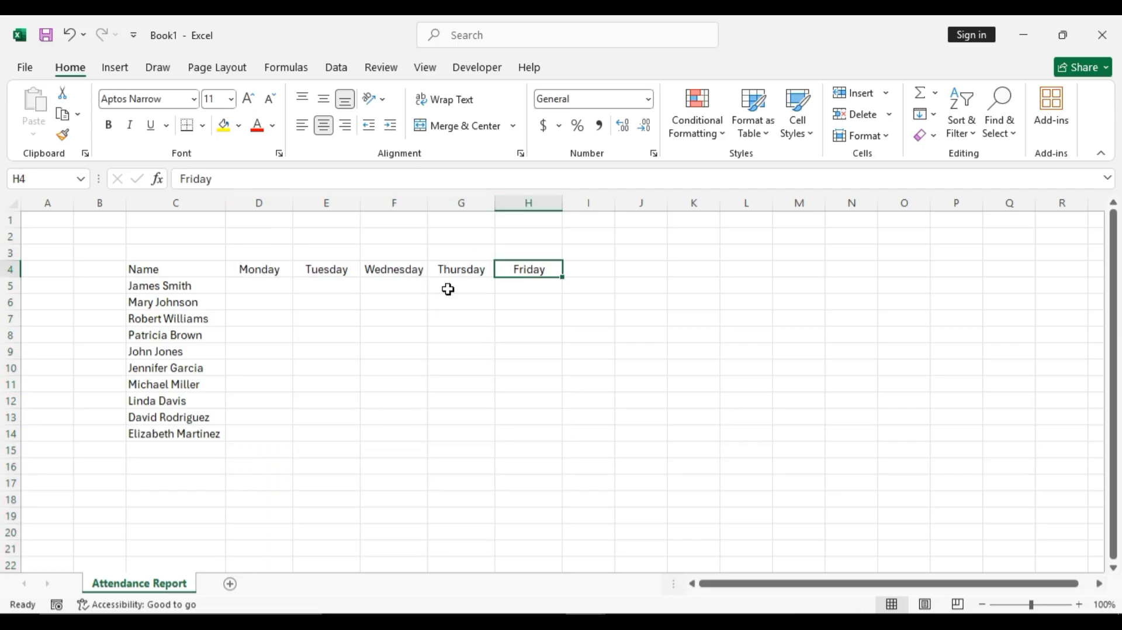
# Step: Start a new icon set conditional formatting rule for D5:H14 using the circled cross, exclamation mark and check mark style
pyautogui.click(235, 289)
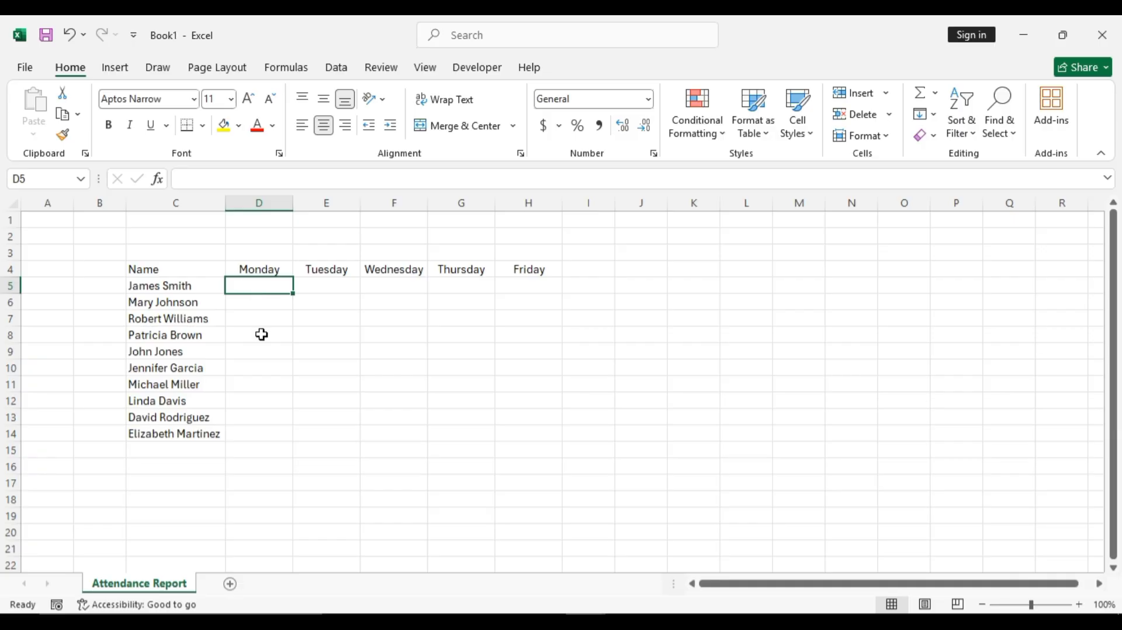
pyautogui.moveTo(258, 286); pyautogui.dragTo(524, 430)
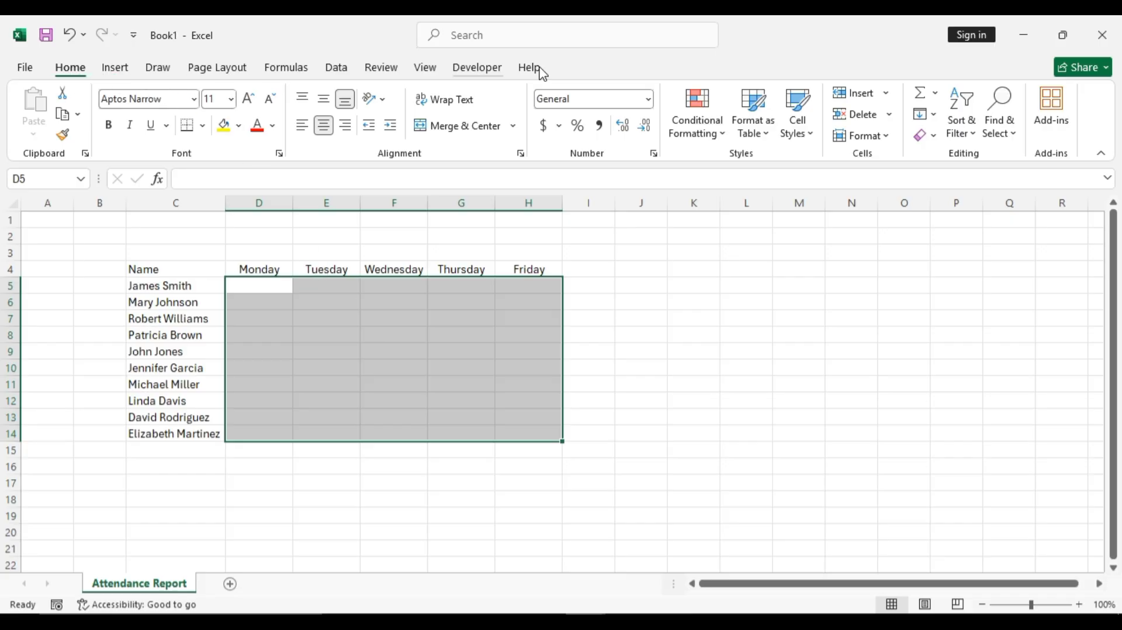
pyautogui.click(712, 144)
pyautogui.moveTo(712, 169)
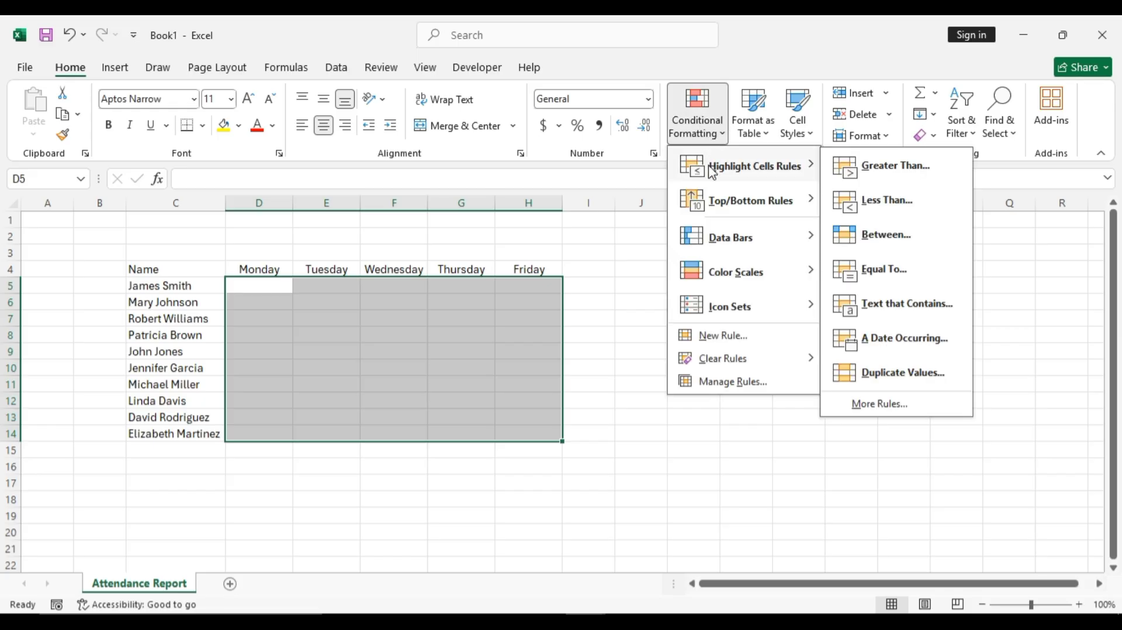
pyautogui.moveTo(733, 306)
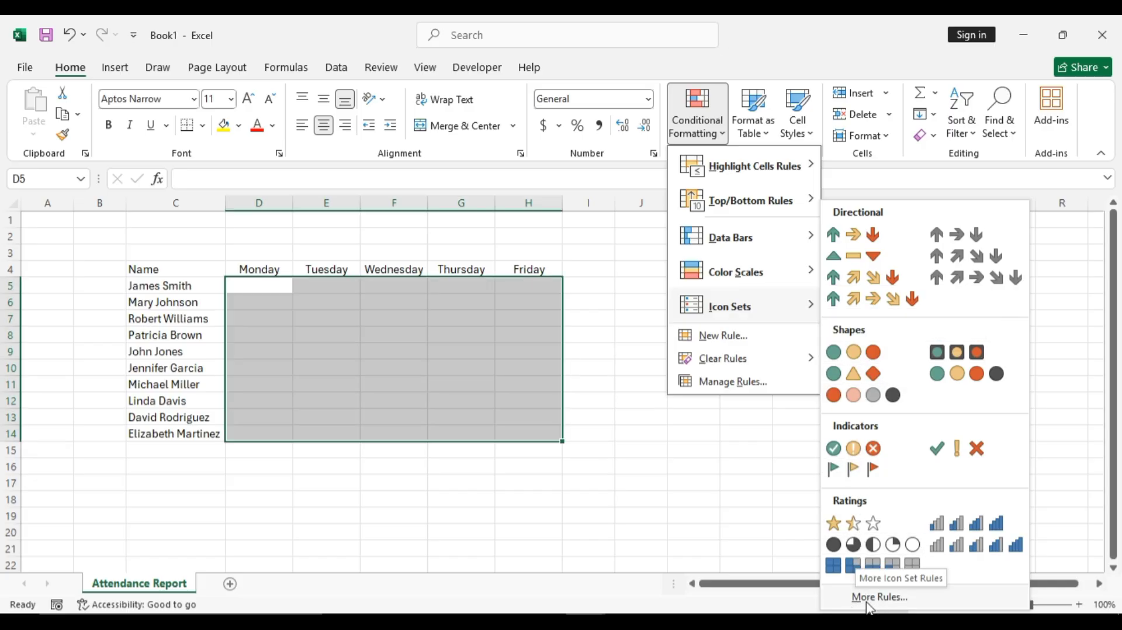
pyautogui.click(867, 604)
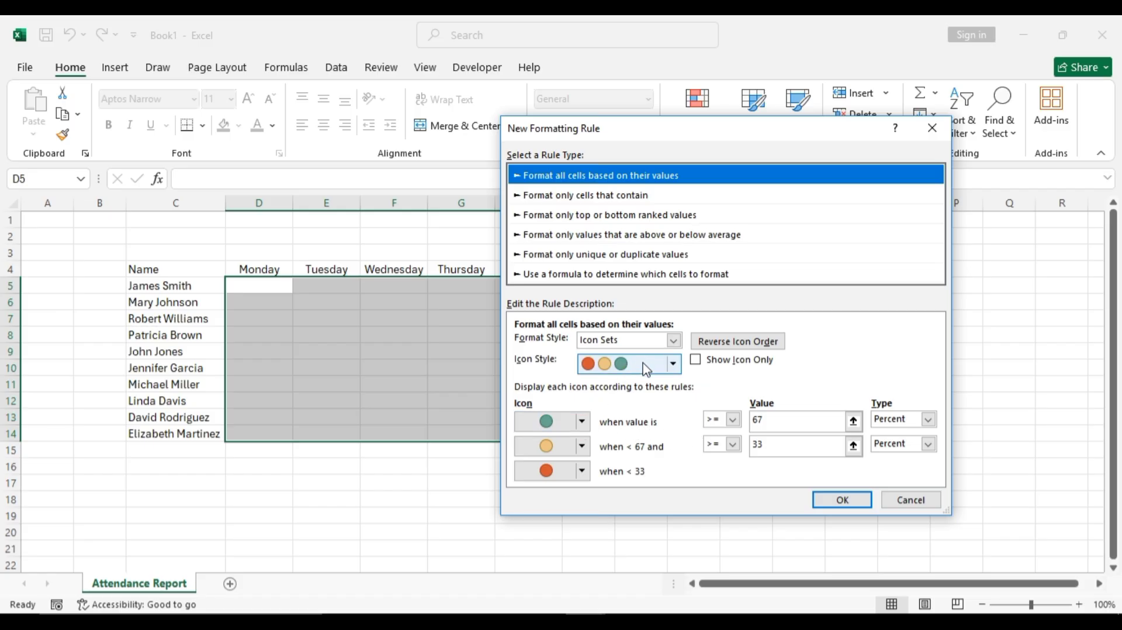
pyautogui.click(673, 364)
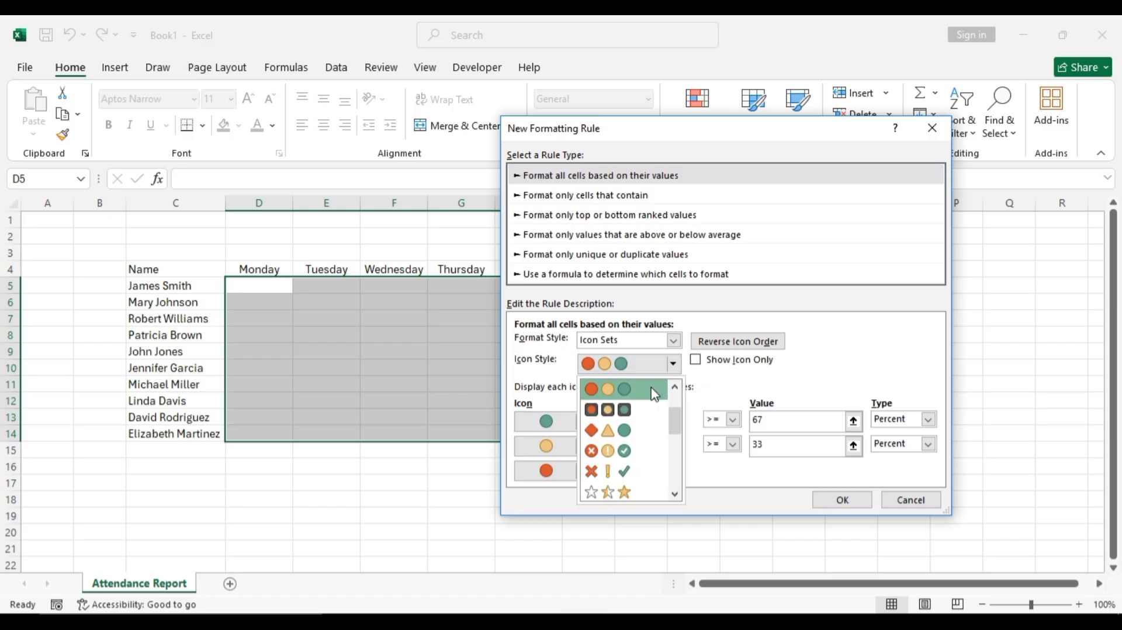
pyautogui.click(609, 459)
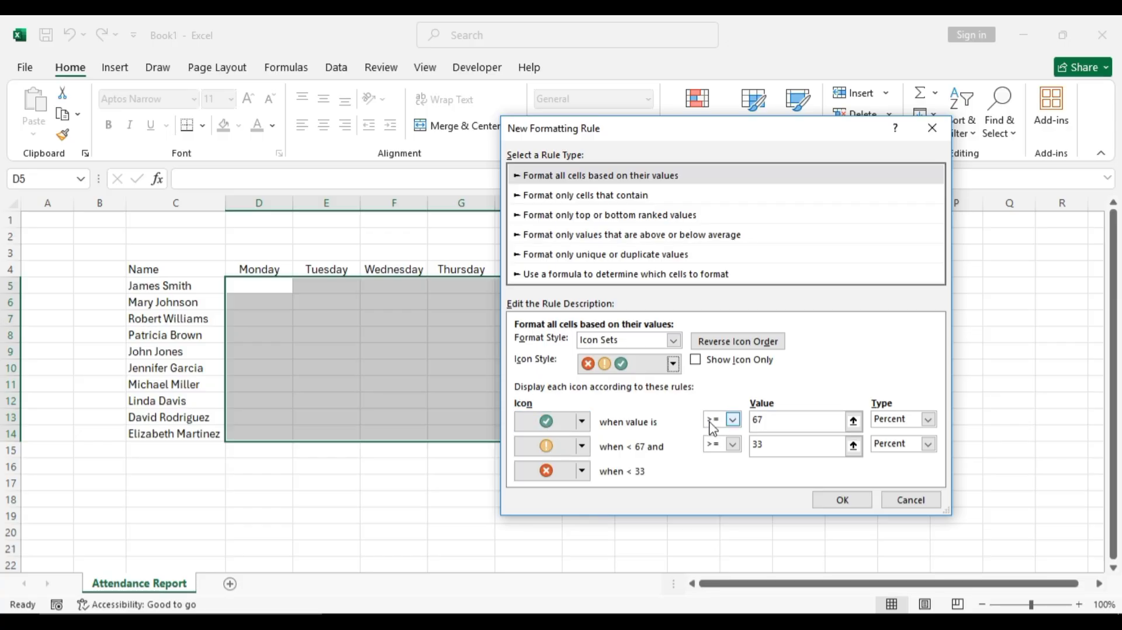
# Step: Set the rule to show the green check for values >= 1 and the red circled cross for the middle range > 0, and apply it
pyautogui.click(775, 419)
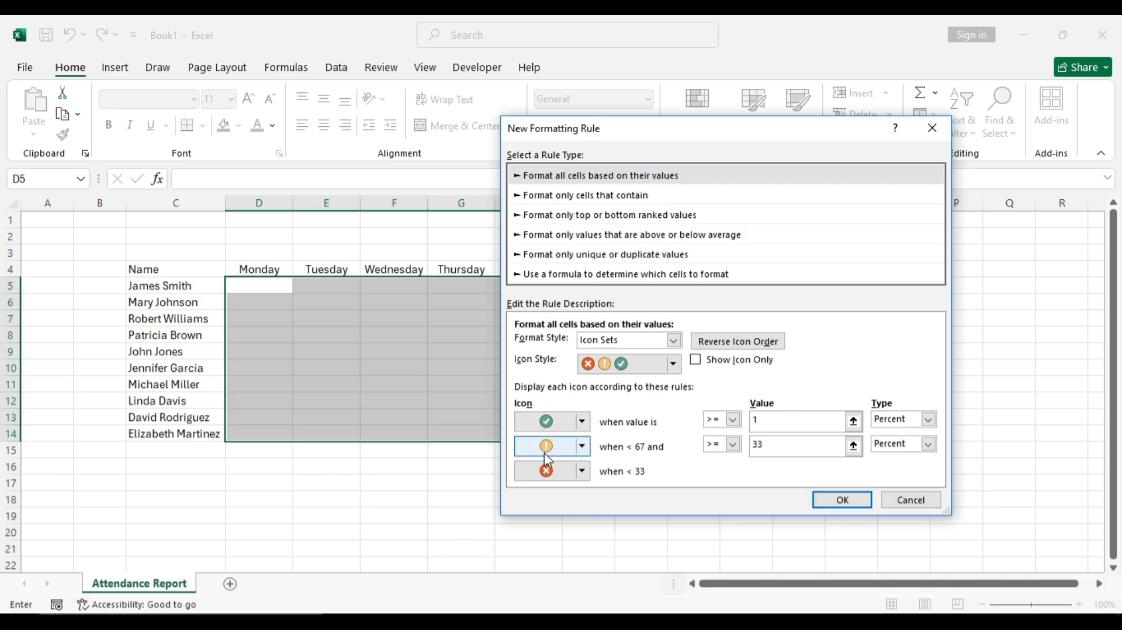
pyautogui.click(583, 447)
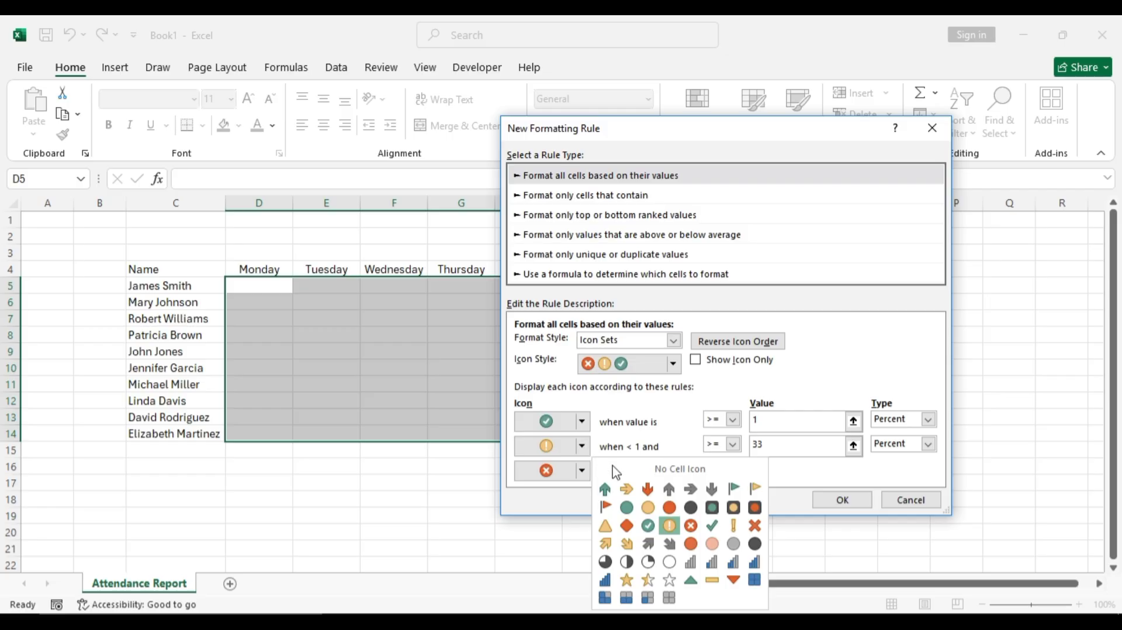
pyautogui.click(689, 527)
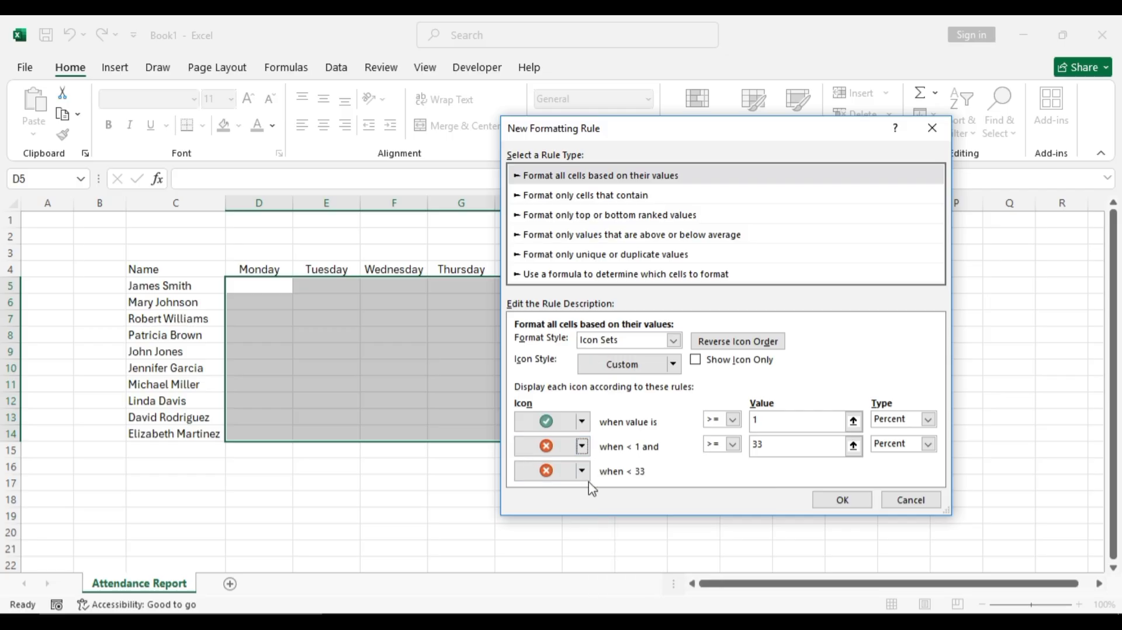
pyautogui.click(733, 445)
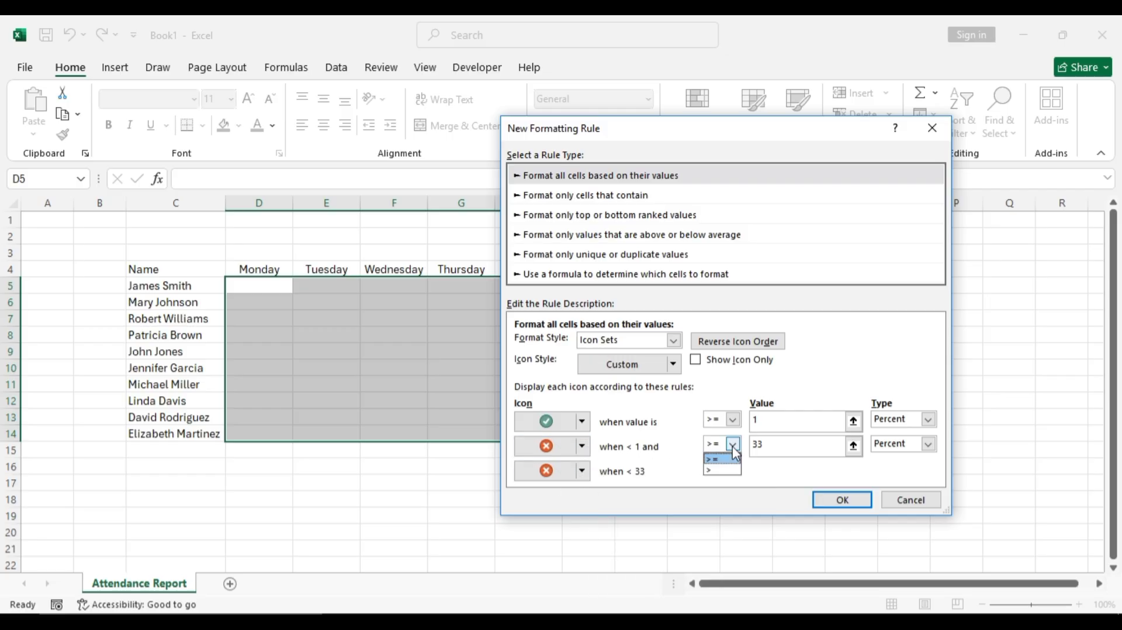
pyautogui.click(723, 470)
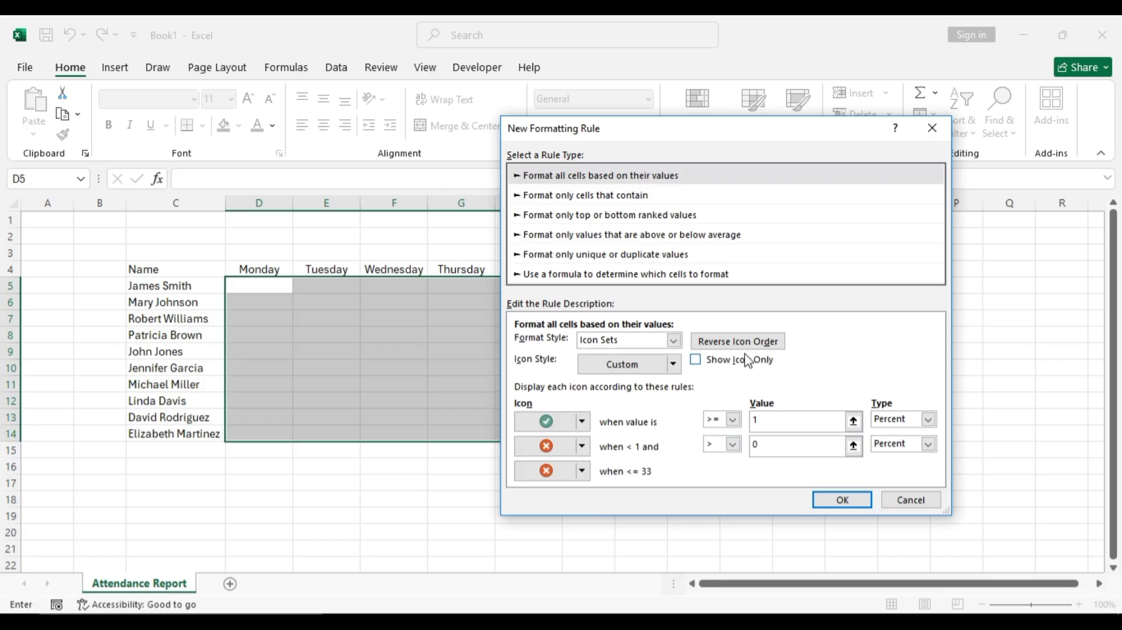
pyautogui.click(843, 500)
# Step: Enter 1 under Monday and 0 under Tuesday for the first person in row 5
pyautogui.click(270, 292)
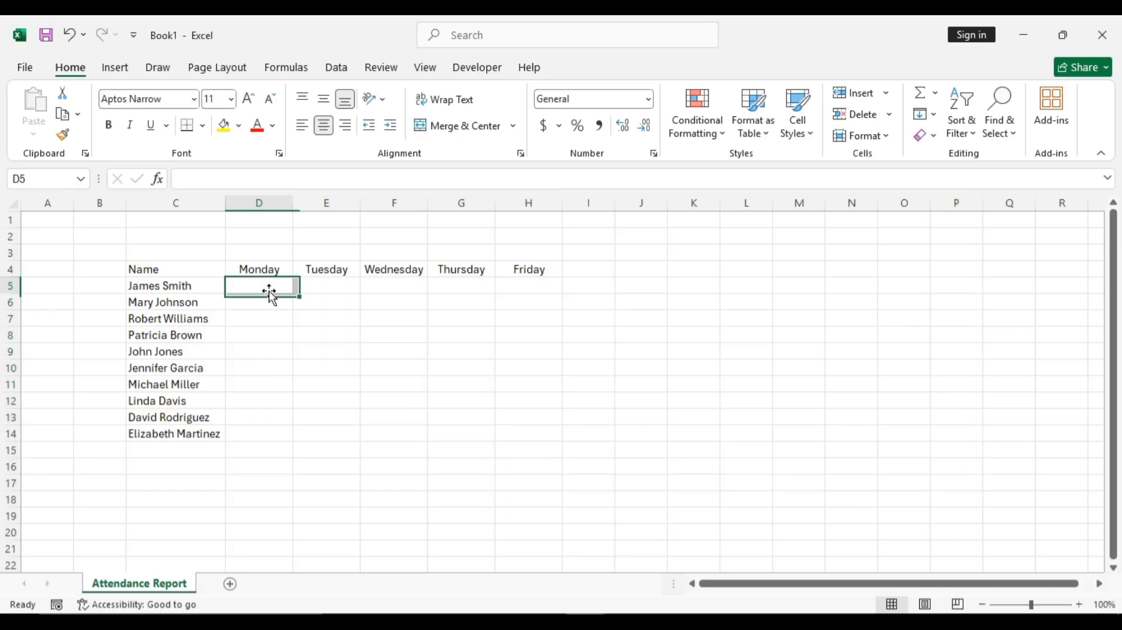
pyautogui.write('1')
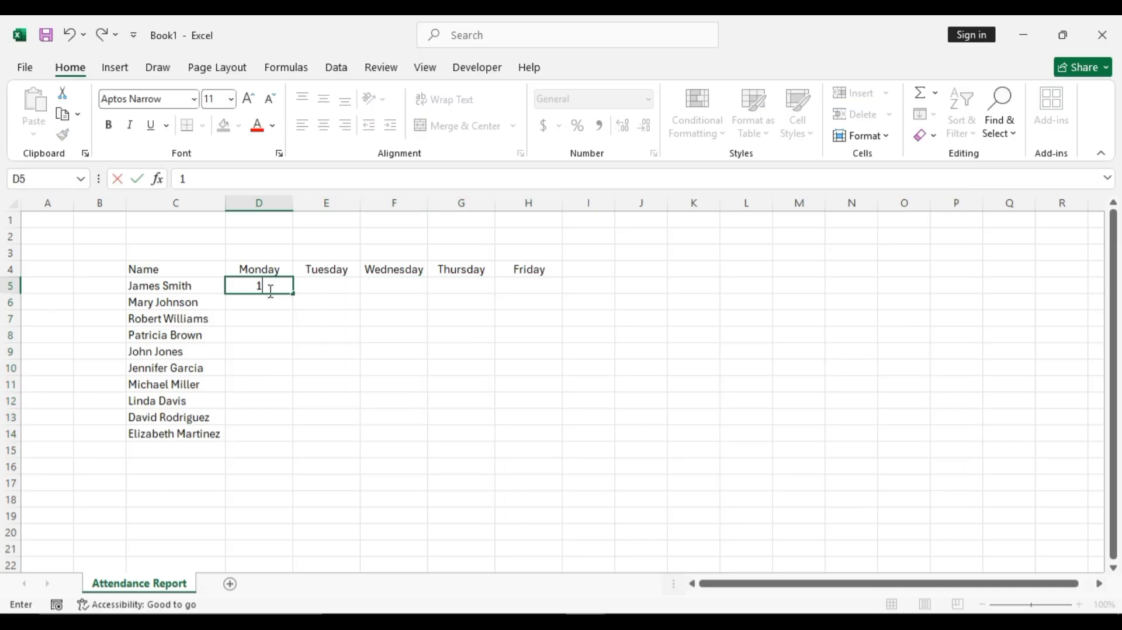
pyautogui.press('Return')
pyautogui.click(270, 290)
pyautogui.press('Right')
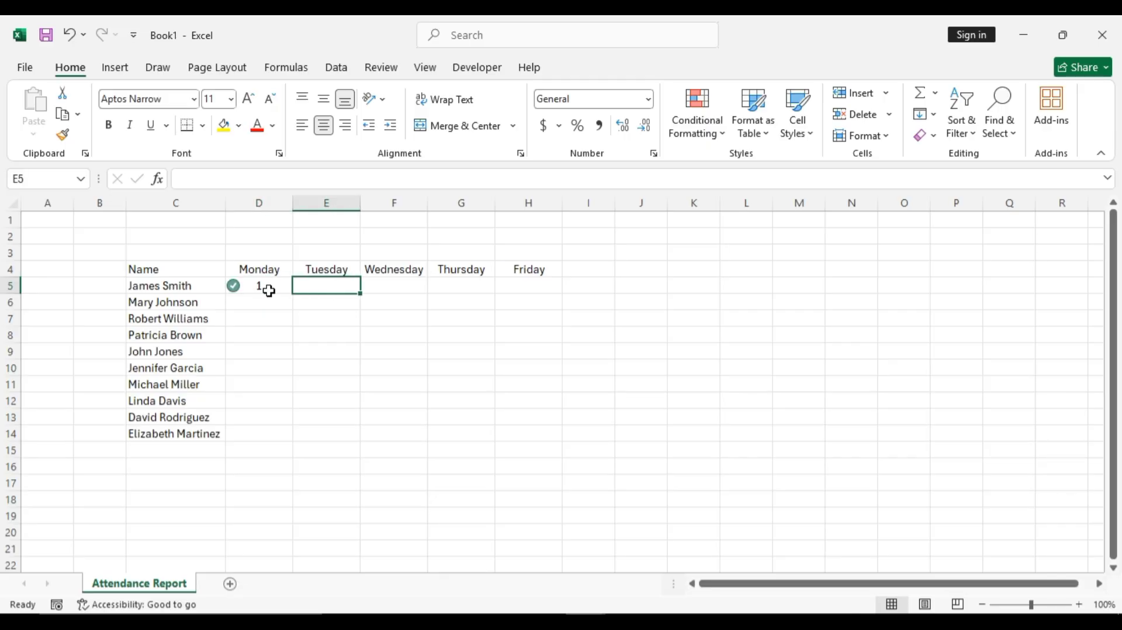
pyautogui.write('0')
pyautogui.press('Return')
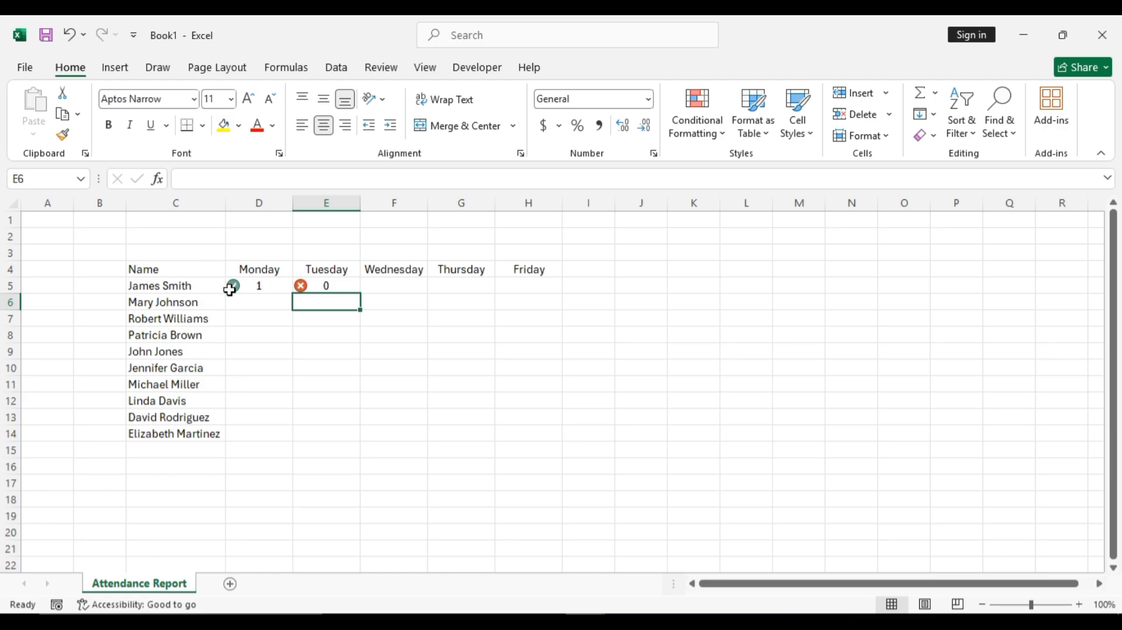
# Step: Edit the existing icon set rule on D5:H14 to show only the icons without the numbers, and apply the change
pyautogui.moveTo(253, 283); pyautogui.dragTo(522, 436)
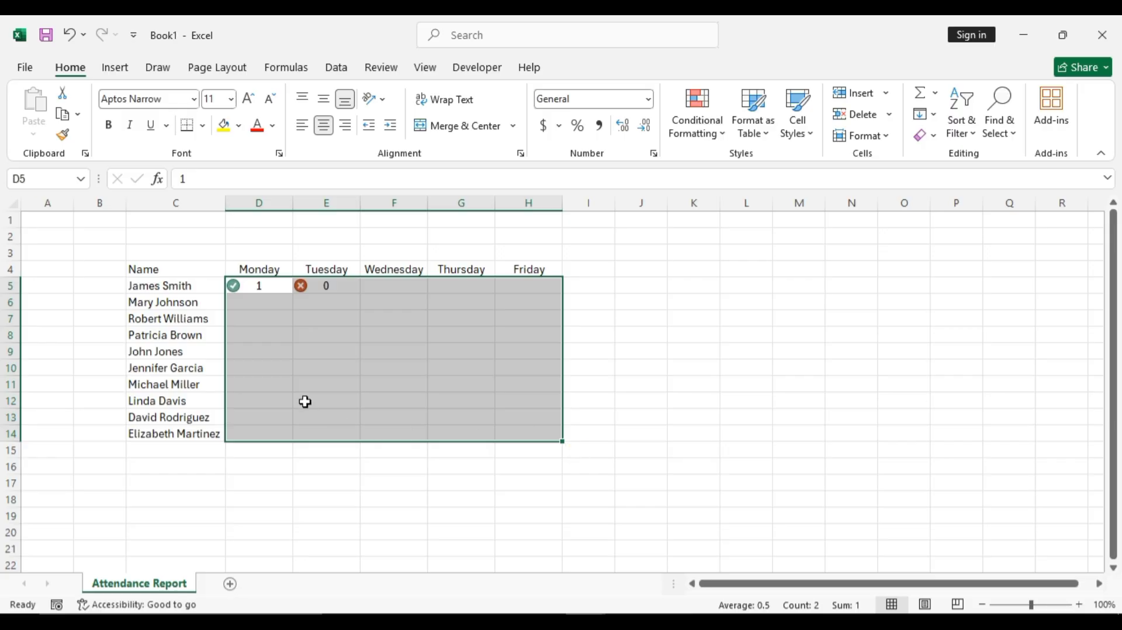
pyautogui.click(688, 147)
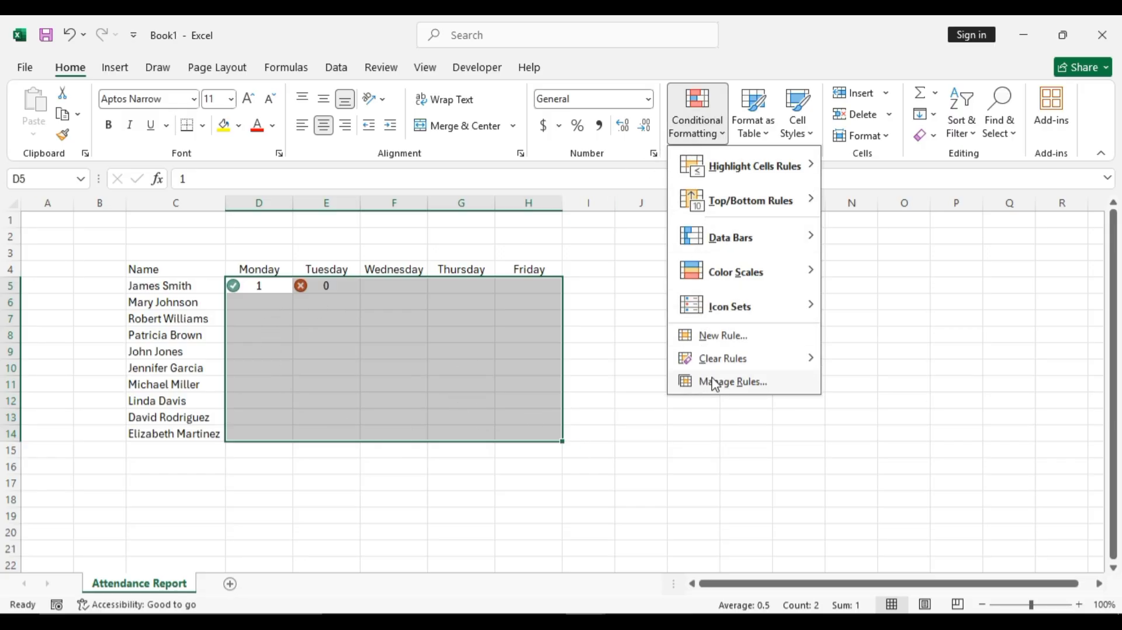
pyautogui.click(739, 382)
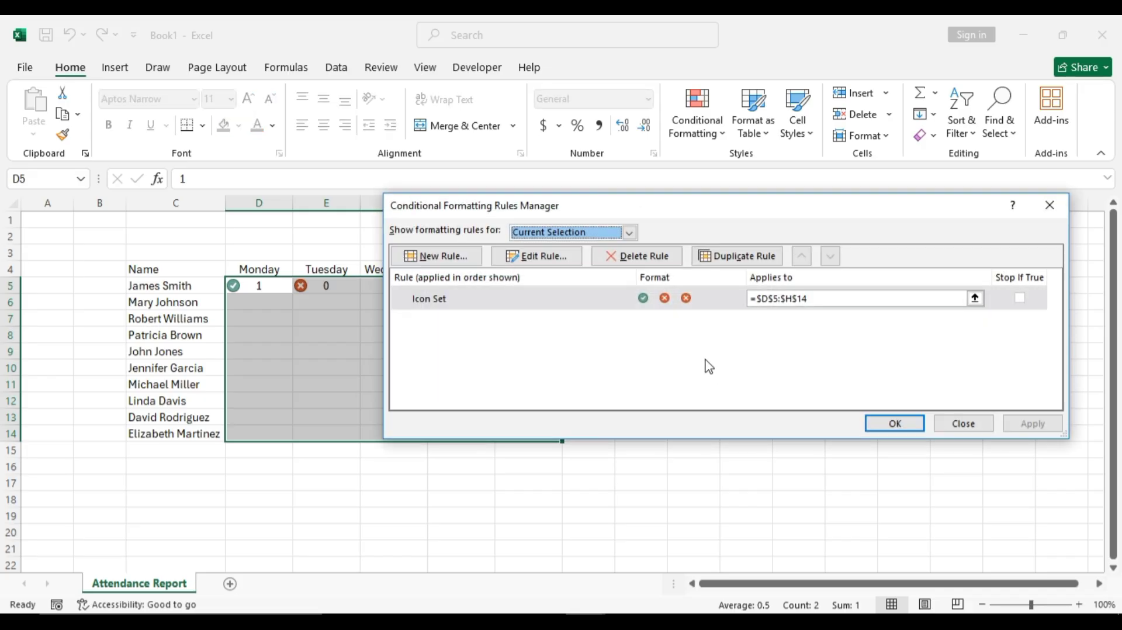
pyautogui.click(462, 301)
pyautogui.click(538, 257)
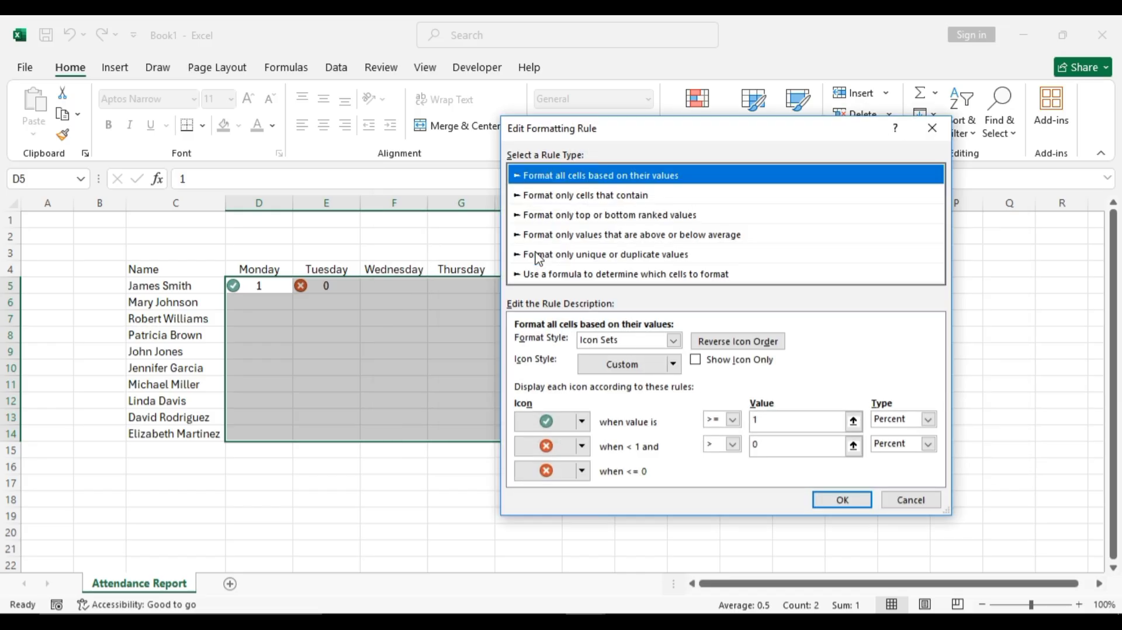
pyautogui.click(695, 362)
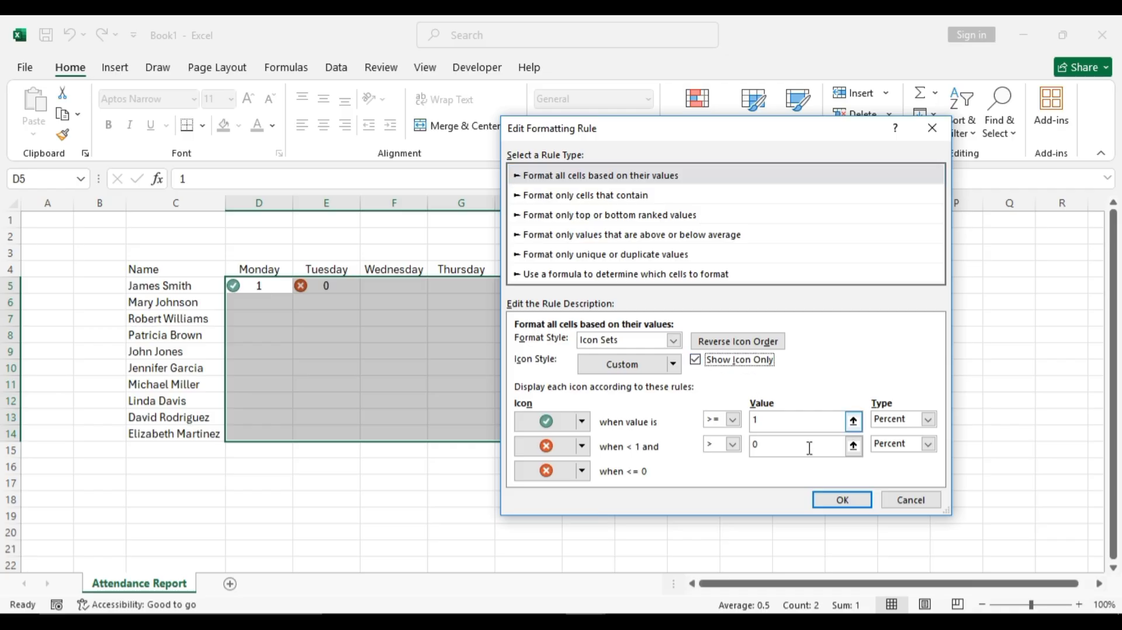
pyautogui.click(837, 501)
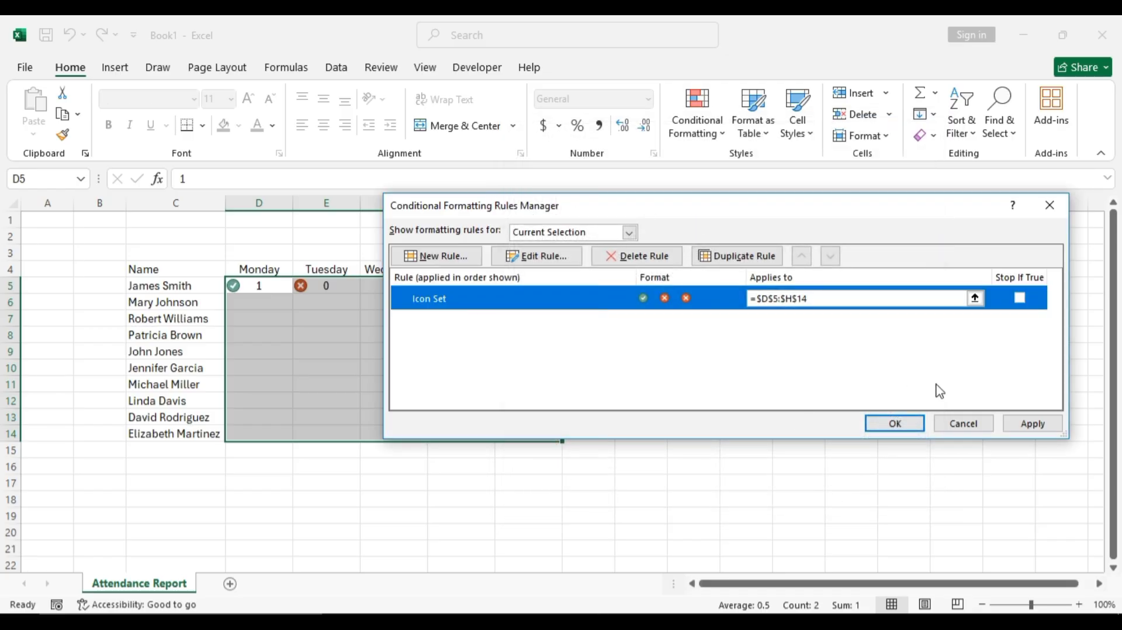
pyautogui.click(1029, 426)
pyautogui.click(894, 424)
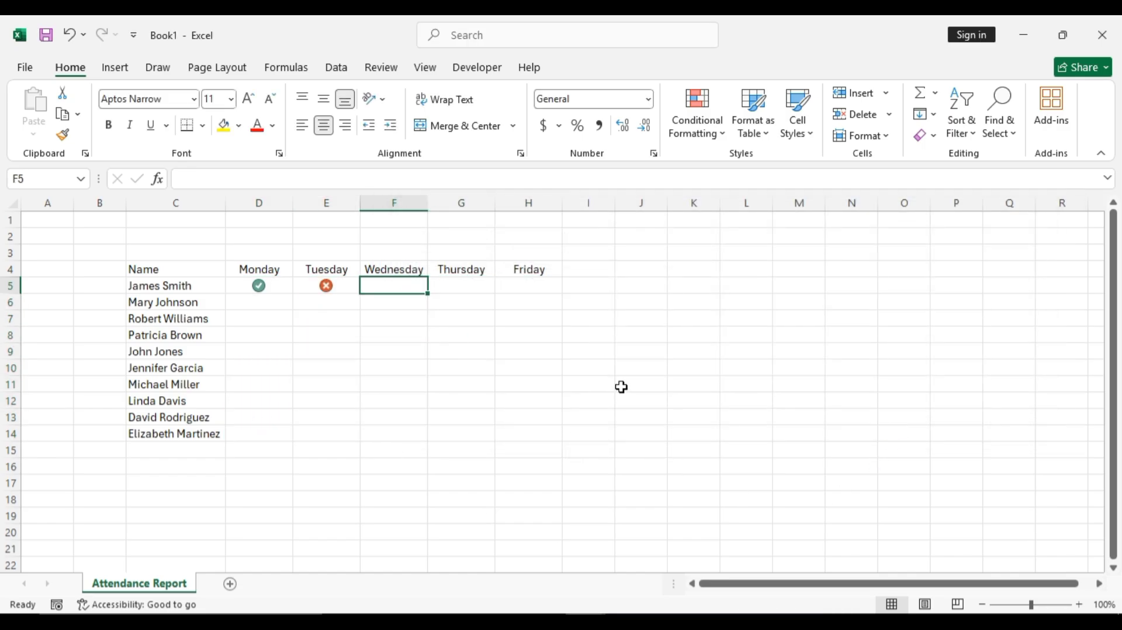
# Step: Enter 1 for Wednesday, 0 for Thursday and 0 for Friday in row 5
pyautogui.write('1')
pyautogui.press('Return')
pyautogui.press('Up')
pyautogui.press('Right')
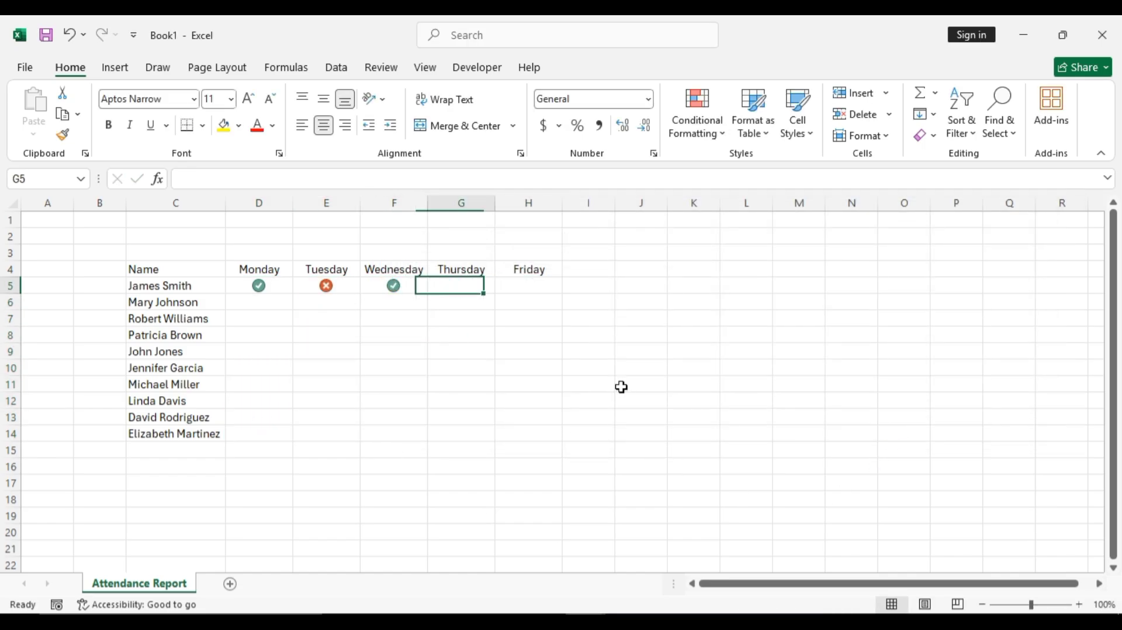
pyautogui.write('0')
pyautogui.press('Return')
pyautogui.press('Up')
pyautogui.press('Right')
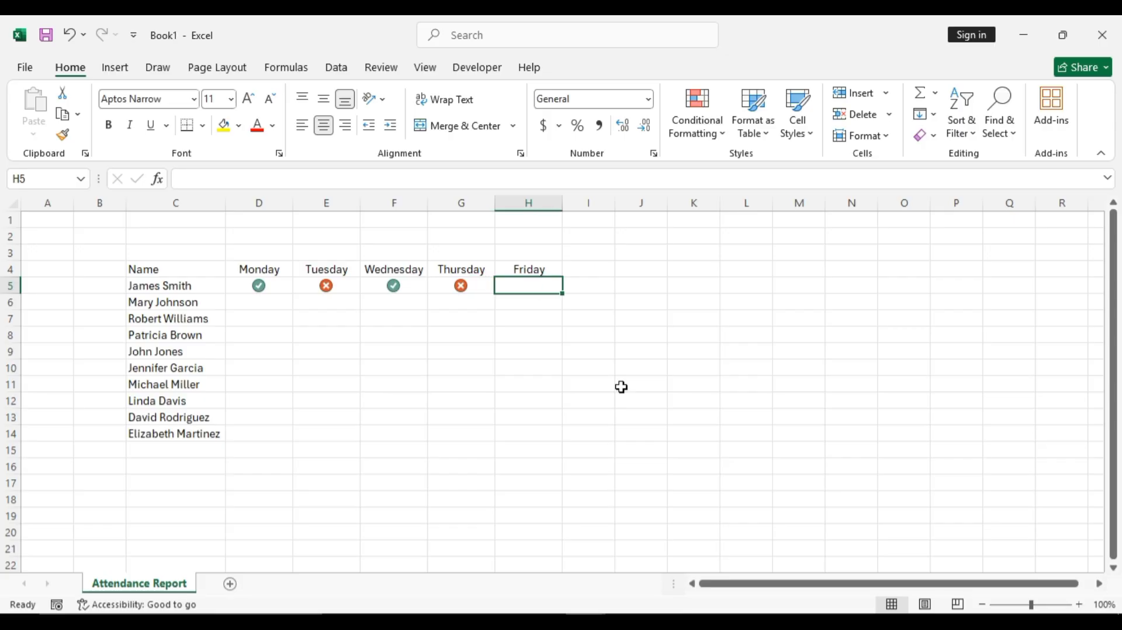
pyautogui.write('0')
pyautogui.press('Return')
pyautogui.press('Up')
# Step: Copy the row 5 attendance values in D5:H5 down to all people, through row 14
pyautogui.press('Left')
pyautogui.press('Left')
pyautogui.press('Left')
pyautogui.press('Left')
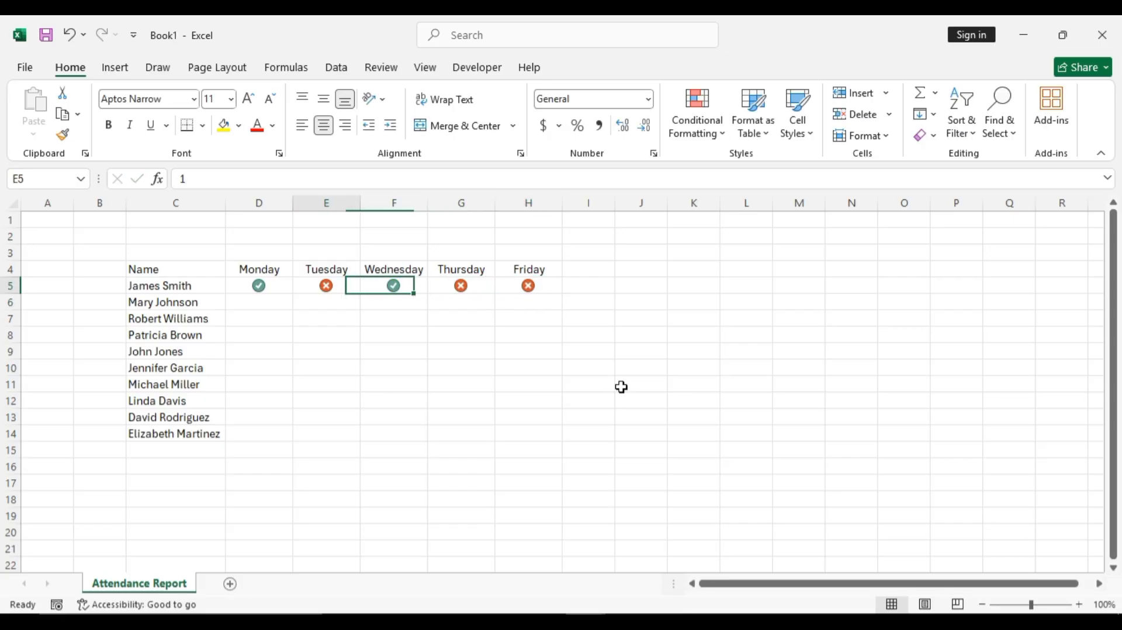
pyautogui.hotkey('shift', 'Right')
pyautogui.hotkey('shift', 'Right')
pyautogui.hotkey('shift', 'Right')
pyautogui.hotkey('shift', 'Right')
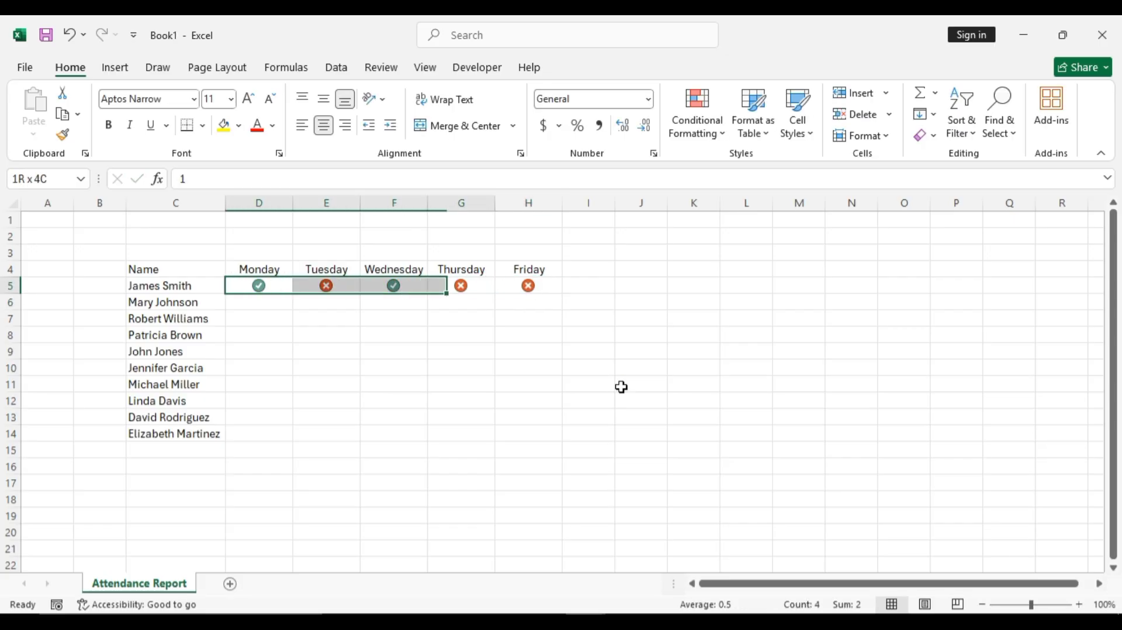
pyautogui.hotkey('ctrl', 'c')
pyautogui.hotkey('shift', 'Down')
pyautogui.hotkey('shift', 'Down')
pyautogui.hotkey('shift', 'Down')
pyautogui.hotkey('shift', 'Down')
pyautogui.hotkey('shift', 'Down')
pyautogui.hotkey('shift', 'Down')
pyautogui.hotkey('shift', 'Down')
pyautogui.hotkey('shift', 'Down')
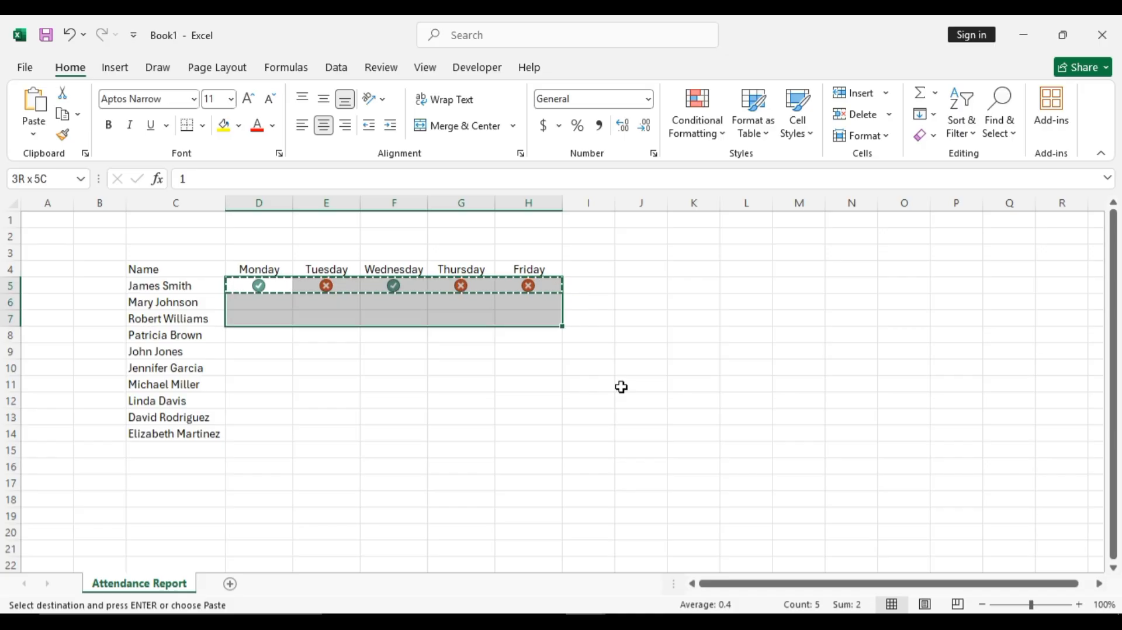
pyautogui.hotkey('shift', 'Down')
pyautogui.press('Return')
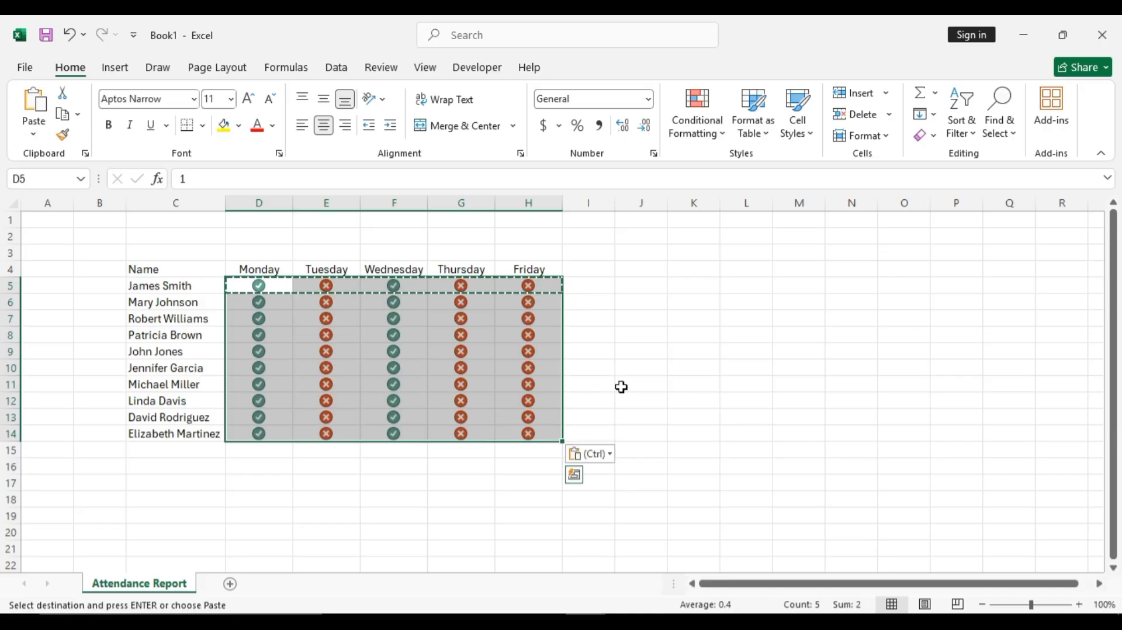
# Step: Copy the 0 from E6 into the Monday cells D7, D9 and D11 to mark those people absent
pyautogui.press('Right')
pyautogui.hotkey('ctrl', 'c')
pyautogui.press('Left')
pyautogui.press('Left')
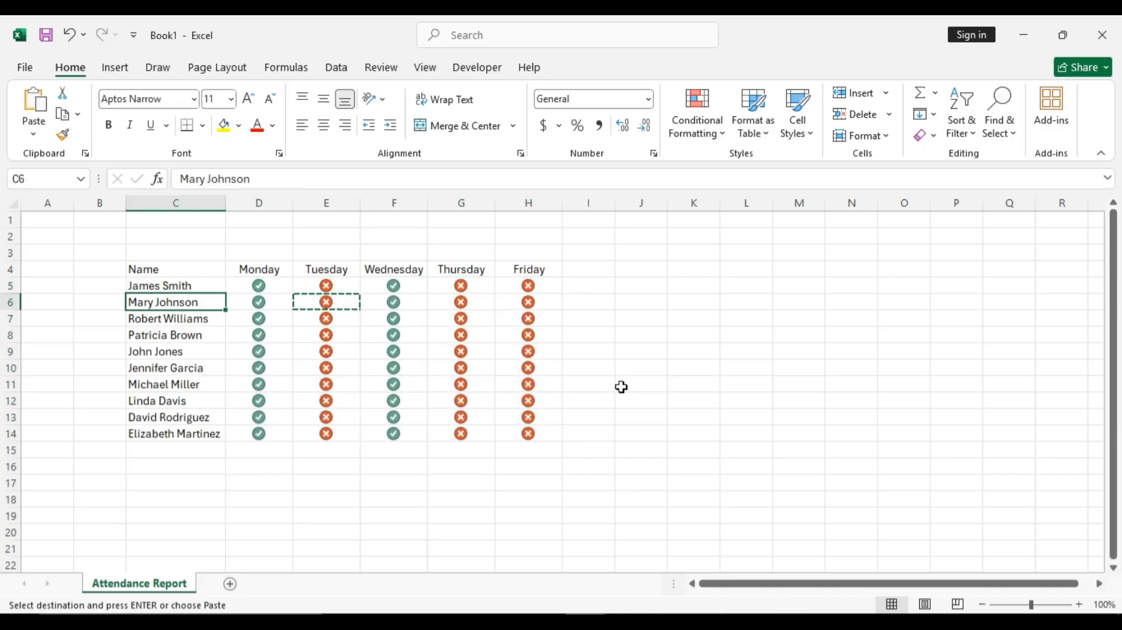
pyautogui.press('Right')
pyautogui.press('Down')
pyautogui.hotkey('ctrl', 'v')
pyautogui.press('Down')
pyautogui.press('Down')
pyautogui.hotkey('ctrl', 'v')
pyautogui.press('Down')
pyautogui.press('Down')
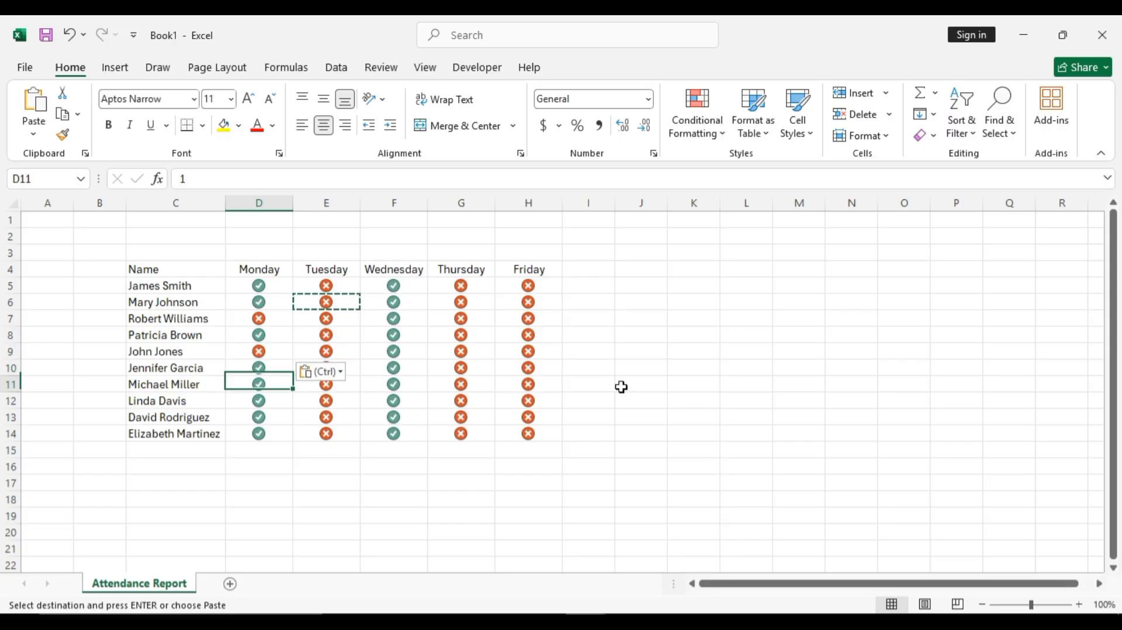
pyautogui.hotkey('ctrl', 'v')
# Step: Paste the copied 0 into the Wednesday cells F12, F9 and F7
pyautogui.press('Down')
pyautogui.press('Down')
pyautogui.press('Right')
pyautogui.press('Right')
pyautogui.press('Up')
pyautogui.press('ctrl')
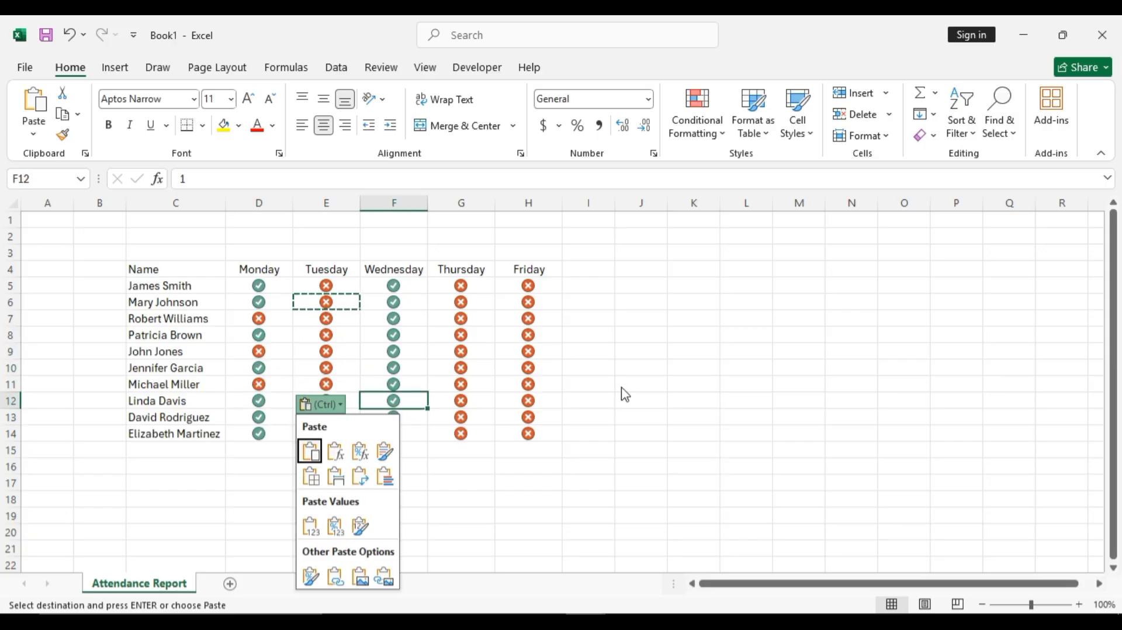
pyautogui.press('Escape')
pyautogui.hotkey('ctrl', 'v')
pyautogui.press('Up')
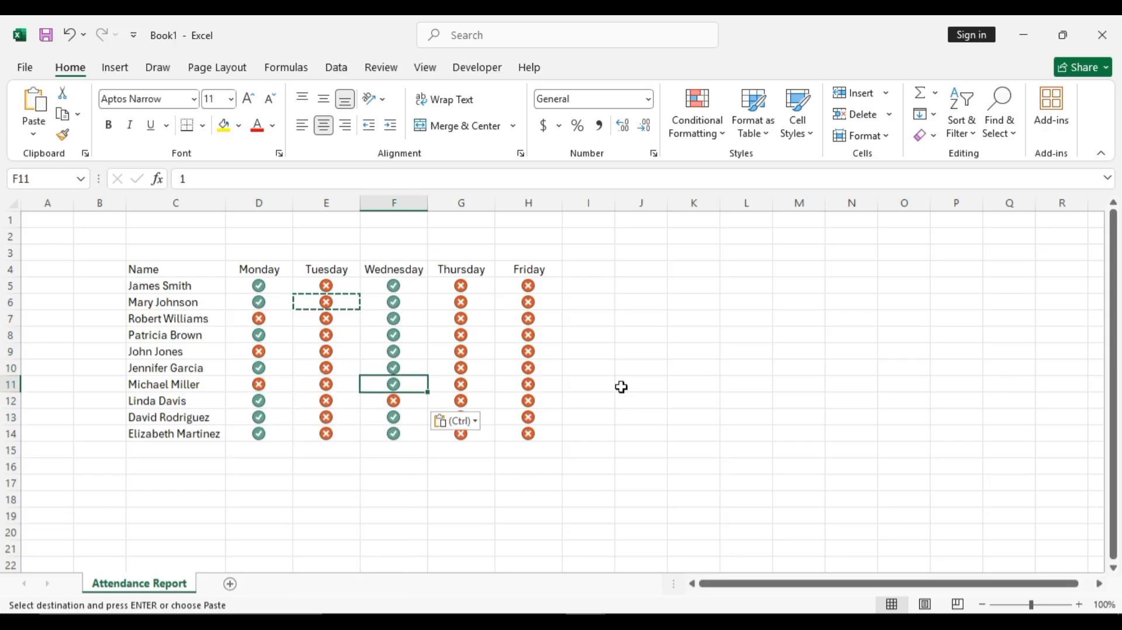
pyautogui.press('Up')
pyautogui.press('Up')
pyautogui.hotkey('ctrl', 'v')
pyautogui.press('Up')
pyautogui.press('Up')
pyautogui.hotkey('ctrl', 'v')
# Step: Set the Thursday value in G5 to 1
pyautogui.press('Up')
pyautogui.press('Up')
pyautogui.press('Right')
pyautogui.press('Right')
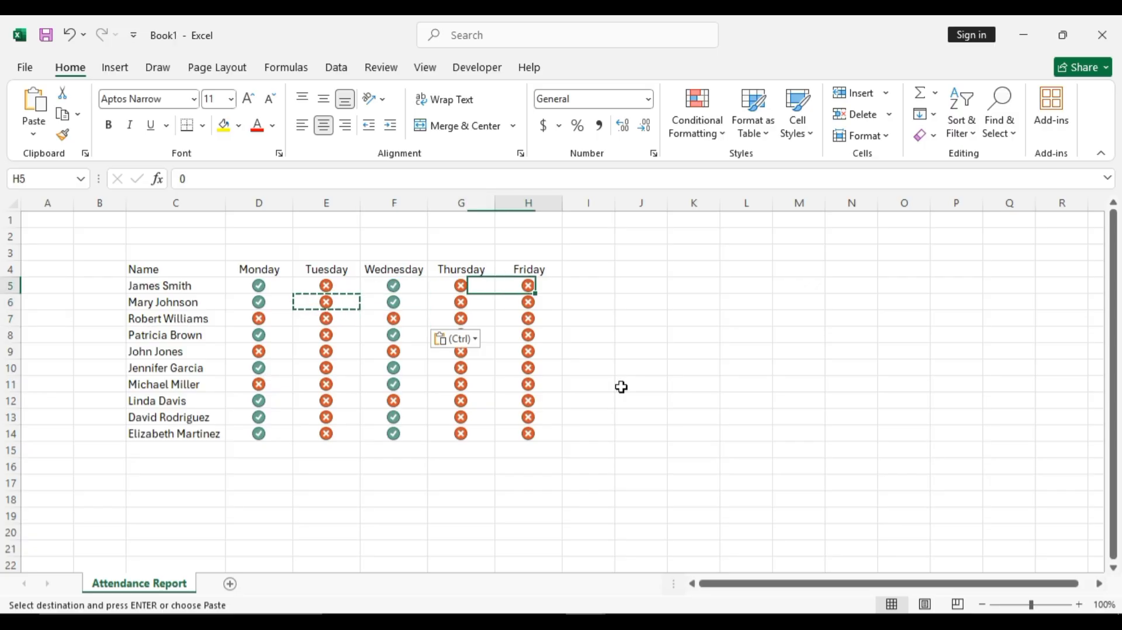
pyautogui.press('Down')
pyautogui.press('Left')
pyautogui.press('Left')
pyautogui.press('Right')
pyautogui.press('Up')
pyautogui.press('Up')
pyautogui.press('Down')
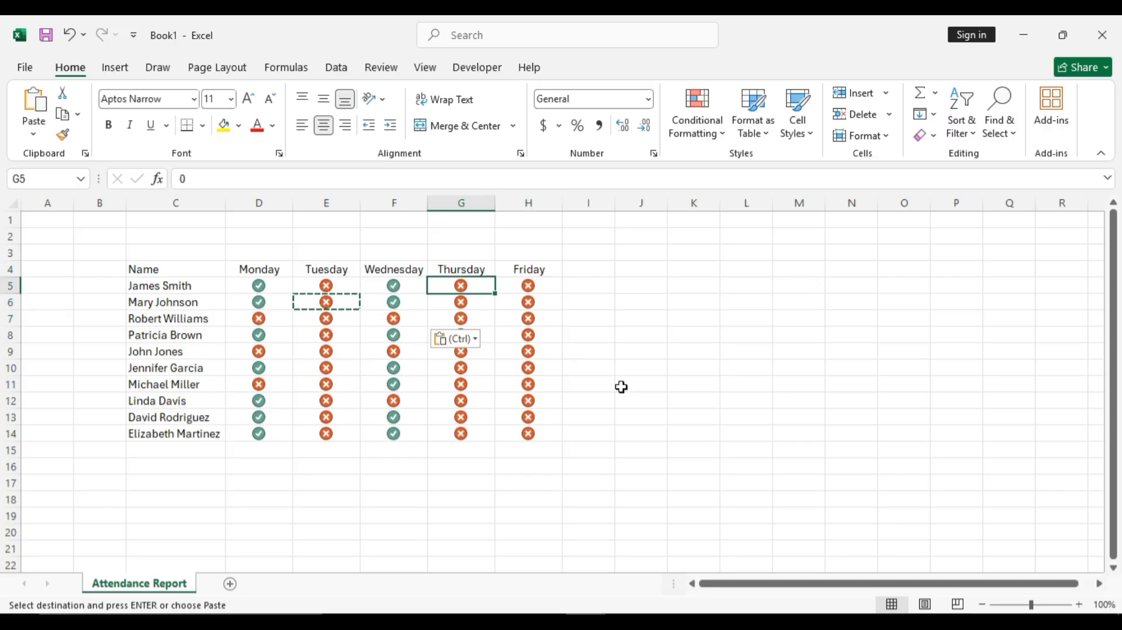
pyautogui.write('1')
pyautogui.press('Return')
# Step: Copy the 1 in G5 over the whole Thursday column, G5:G14
pyautogui.press('Up')
pyautogui.hotkey('ctrl', 'c')
pyautogui.press('Down')
pyautogui.press('Up')
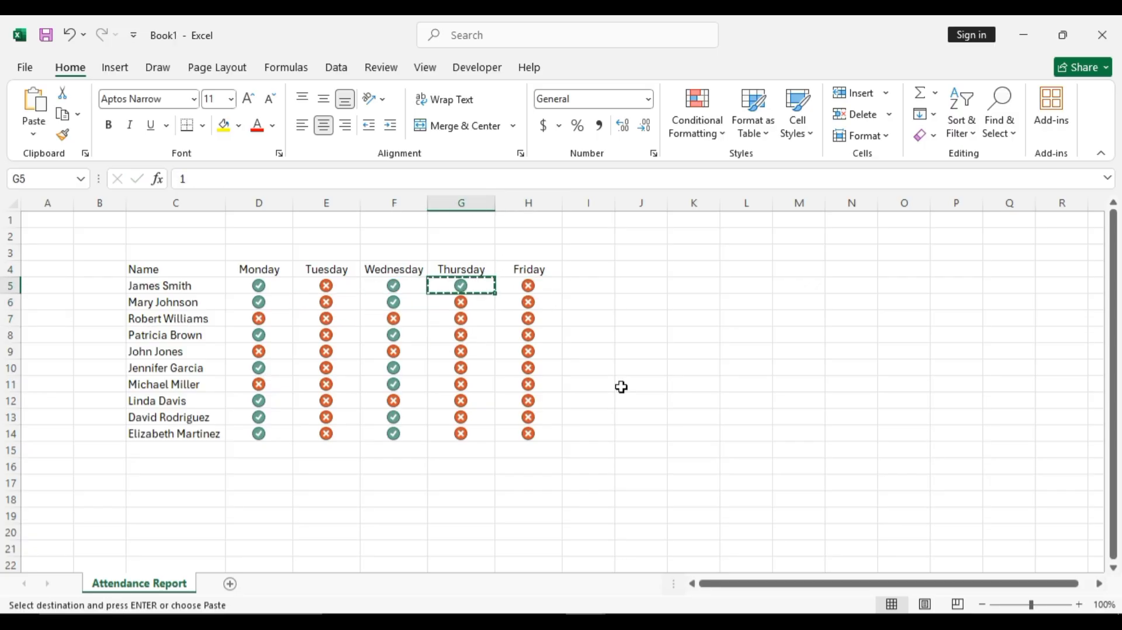
pyautogui.hotkey('shift', 'Down')
pyautogui.hotkey('shift', 'Down')
pyautogui.hotkey('shift', 'Down')
pyautogui.hotkey('shift', 'Down')
pyautogui.hotkey('shift', 'Down')
pyautogui.hotkey('shift', 'Down')
pyautogui.hotkey('shift', 'Down')
pyautogui.hotkey('shift', 'Down')
pyautogui.hotkey('shift', 'Down')
pyautogui.hotkey('ctrl', 'v')
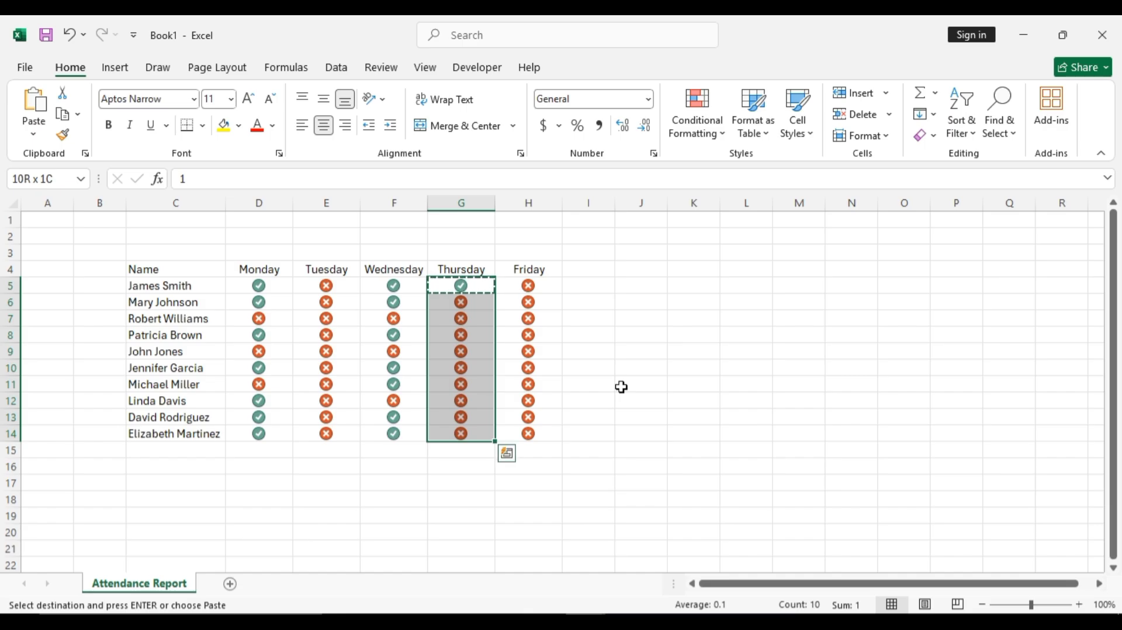
pyautogui.press('Escape')
# Step: Copy the 0 from H7 into the Thursday cells G7, G9 and G11
pyautogui.press('Right')
pyautogui.press('Down')
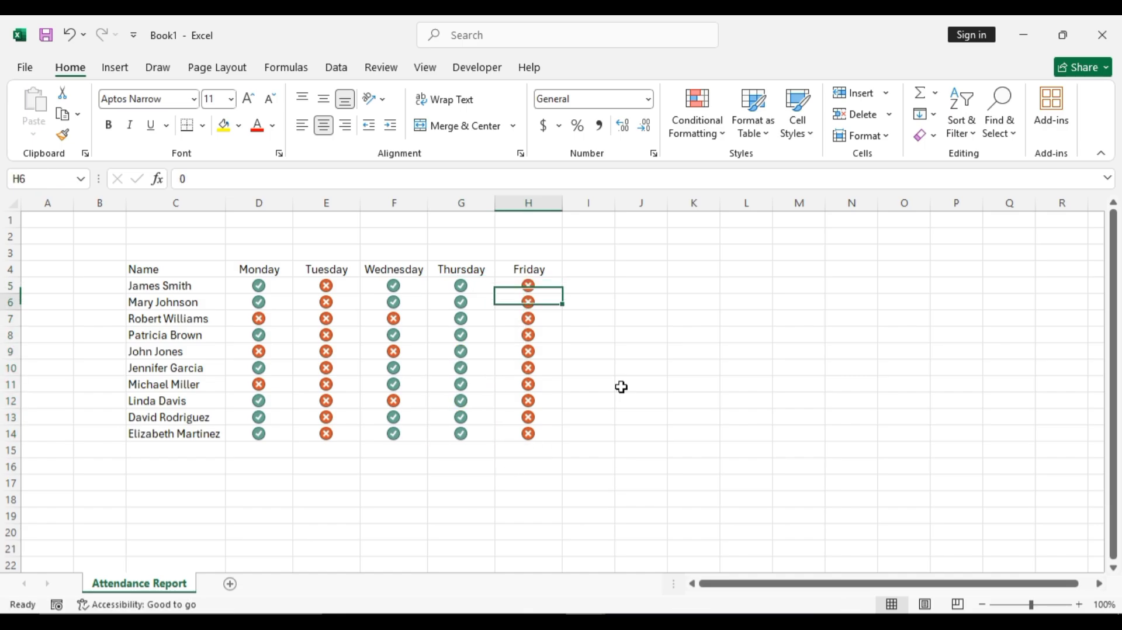
pyautogui.press('Down')
pyautogui.hotkey('ctrl', 'c')
pyautogui.press('Left')
pyautogui.hotkey('ctrl', 'v')
pyautogui.press('Down')
pyautogui.press('Down')
pyautogui.hotkey('ctrl', 'v')
pyautogui.press('Down')
pyautogui.press('Down')
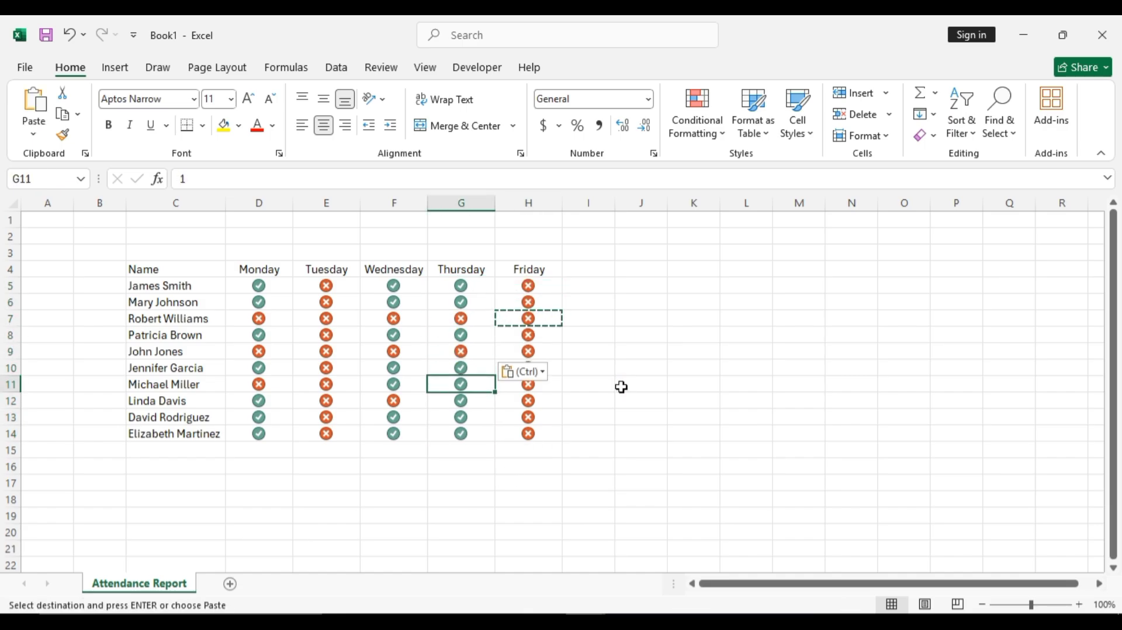
pyautogui.hotkey('ctrl', 'v')
# Step: Copy the 1 from F10 over the whole Tuesday column, E5:E14
pyautogui.press('Left')
pyautogui.press('Up')
pyautogui.hotkey('ctrl', 'c')
pyautogui.press('Left')
pyautogui.press('Up')
pyautogui.press('Up')
pyautogui.press('Up')
pyautogui.press('Up')
pyautogui.press('Up')
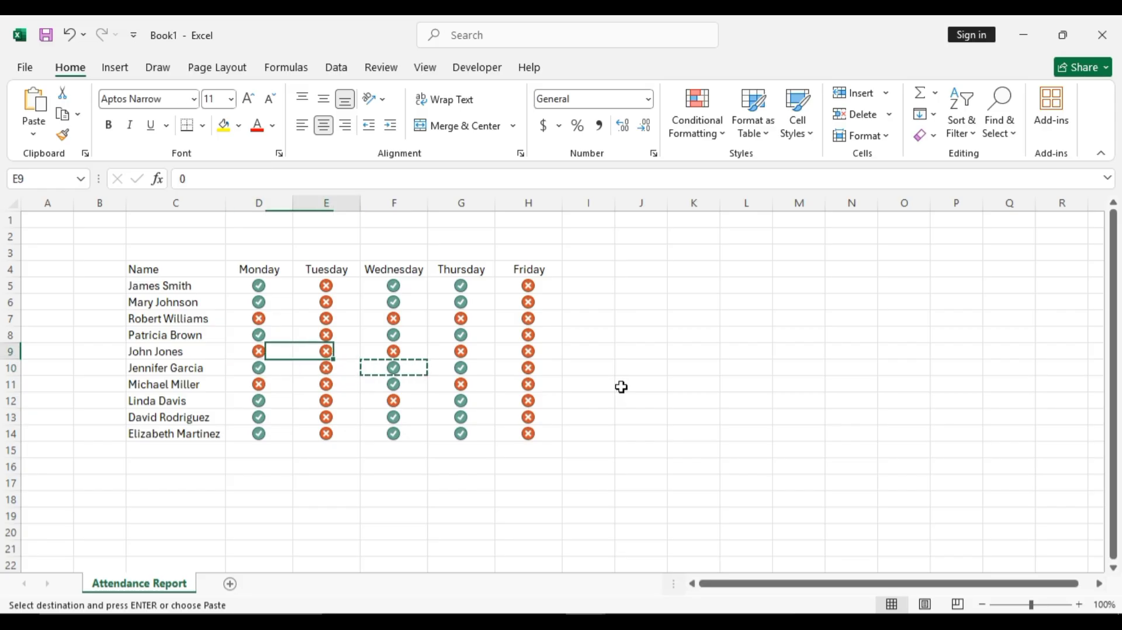
pyautogui.hotkey('shift', 'Down')
pyautogui.hotkey('shift', 'Down')
pyautogui.hotkey('shift', 'Down')
pyautogui.hotkey('shift', 'Down')
pyautogui.hotkey('shift', 'Down')
pyautogui.hotkey('shift', 'Down')
pyautogui.hotkey('shift', 'Down')
pyautogui.hotkey('shift', 'Down')
pyautogui.hotkey('shift', 'Down')
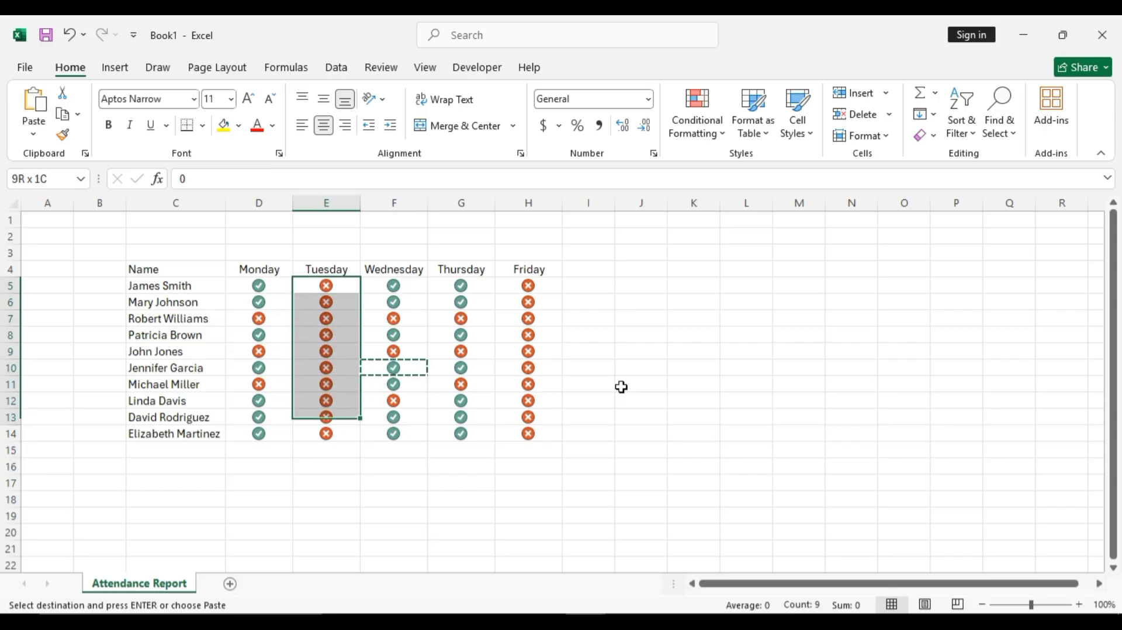
pyautogui.hotkey('ctrl', 'v')
pyautogui.press('Escape')
# Step: Copy the 0 from F7 into the Tuesday cells E6, E9 and E12
pyautogui.press('Right')
pyautogui.hotkey('shift', 'Down')
pyautogui.press('Down')
pyautogui.press('Down')
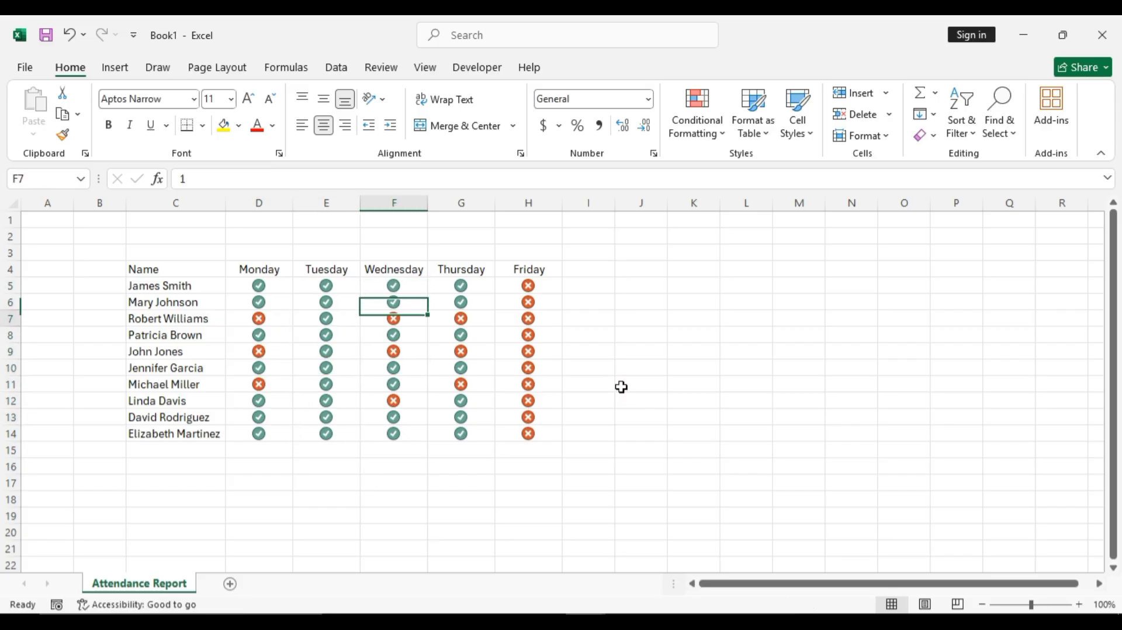
pyautogui.hotkey('ctrl', 'c')
pyautogui.press('Left')
pyautogui.press('Up')
pyautogui.hotkey('ctrl', 'v')
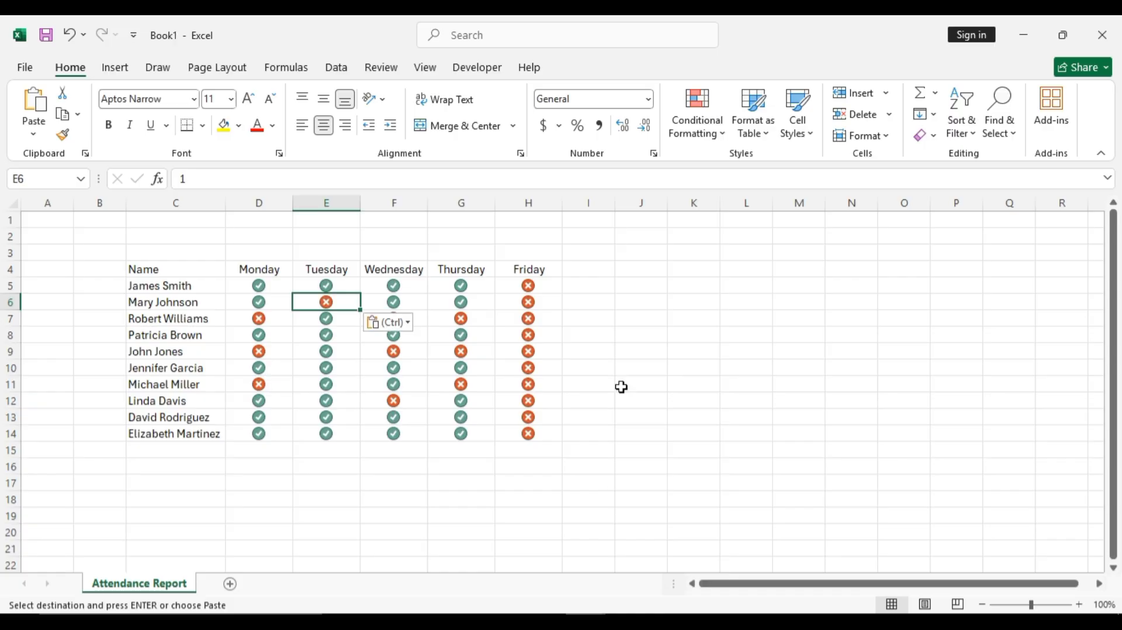
pyautogui.press('Down')
pyautogui.press('Down')
pyautogui.press('Down')
pyautogui.hotkey('ctrl', 'v')
pyautogui.press('Down')
pyautogui.press('Down')
pyautogui.press('Down')
pyautogui.hotkey('ctrl', 'v')
# Step: Paste the copied 0 into the last person's Tuesday and Monday cells, E14 and D14
pyautogui.press('Down')
pyautogui.press('Down')
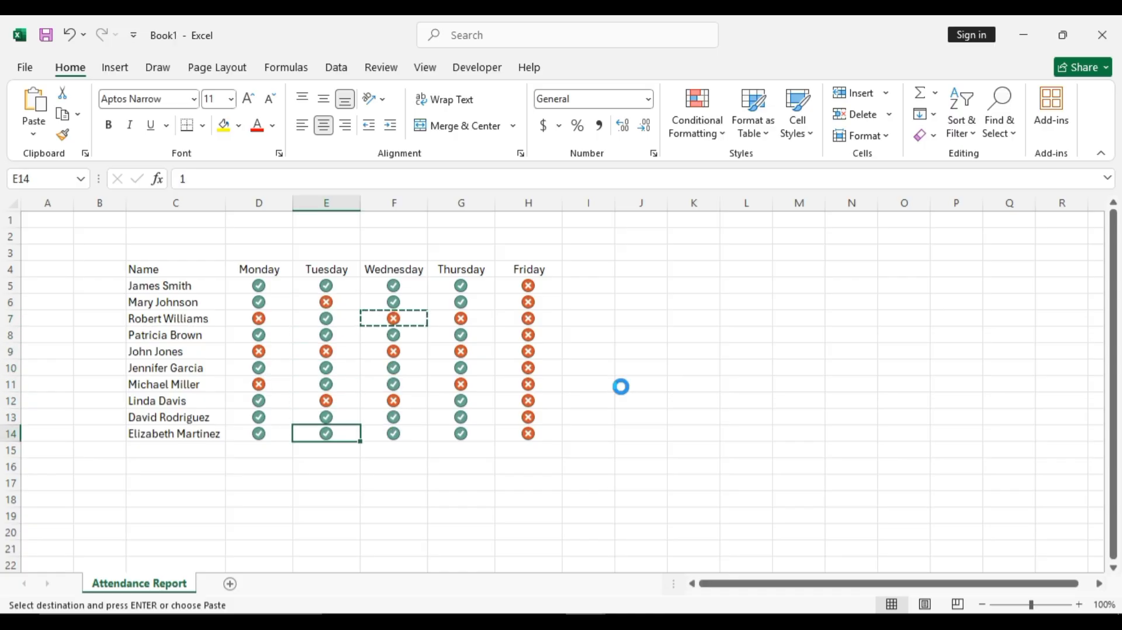
pyautogui.hotkey('ctrl', 'v')
pyautogui.press('Left')
pyautogui.hotkey('ctrl', 'v')
pyautogui.press('Escape')
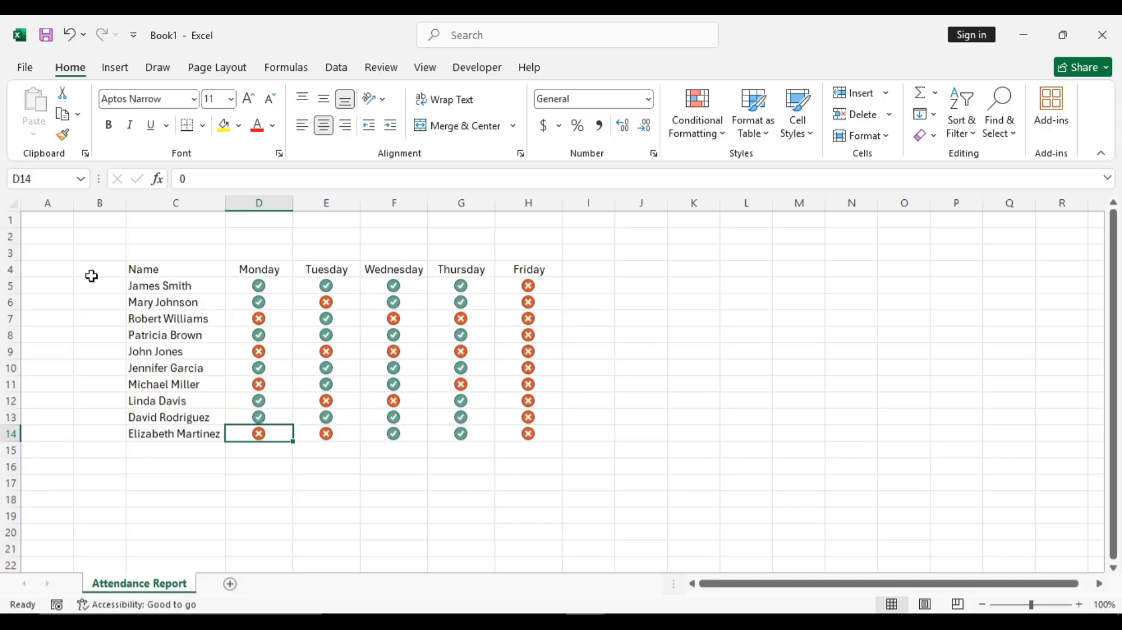
pyautogui.click(55, 274)
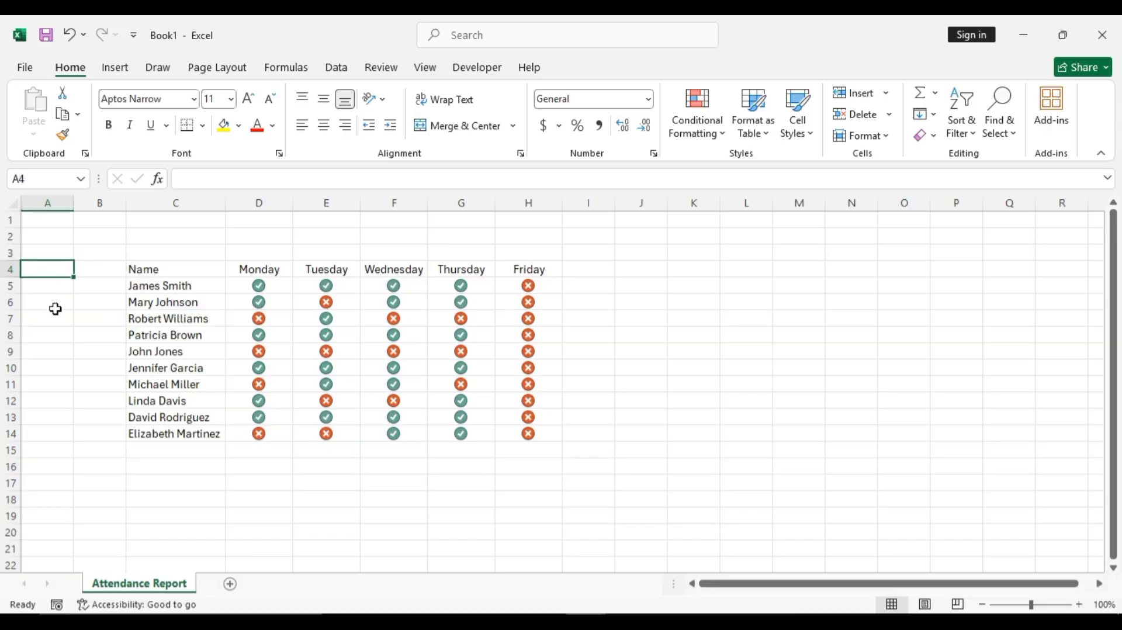
pyautogui.click(94, 270)
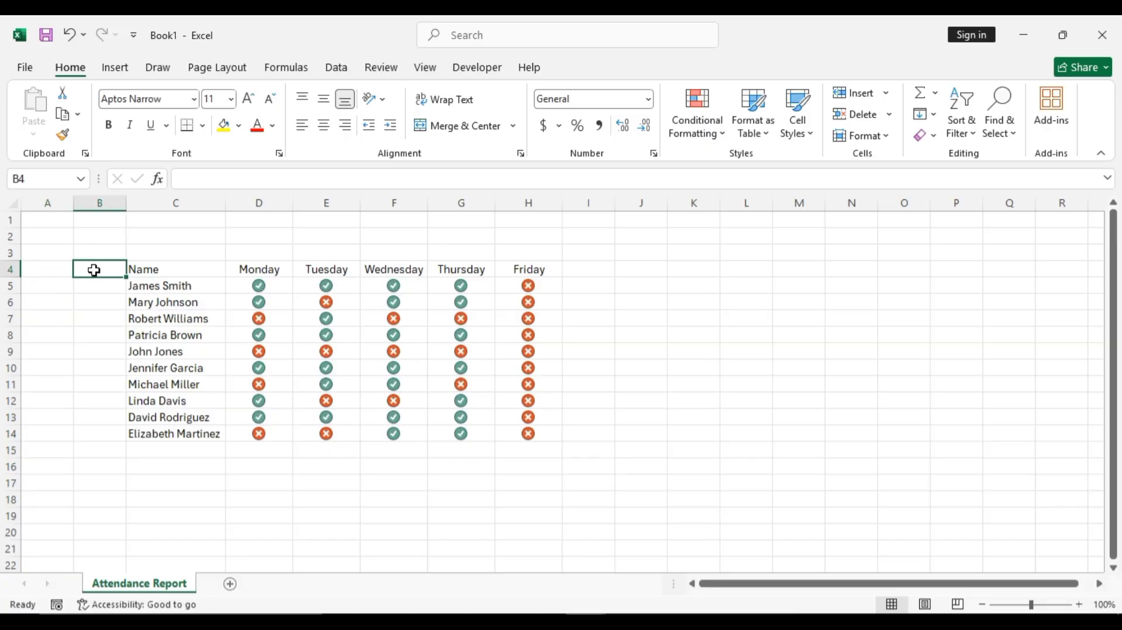
pyautogui.click(89, 289)
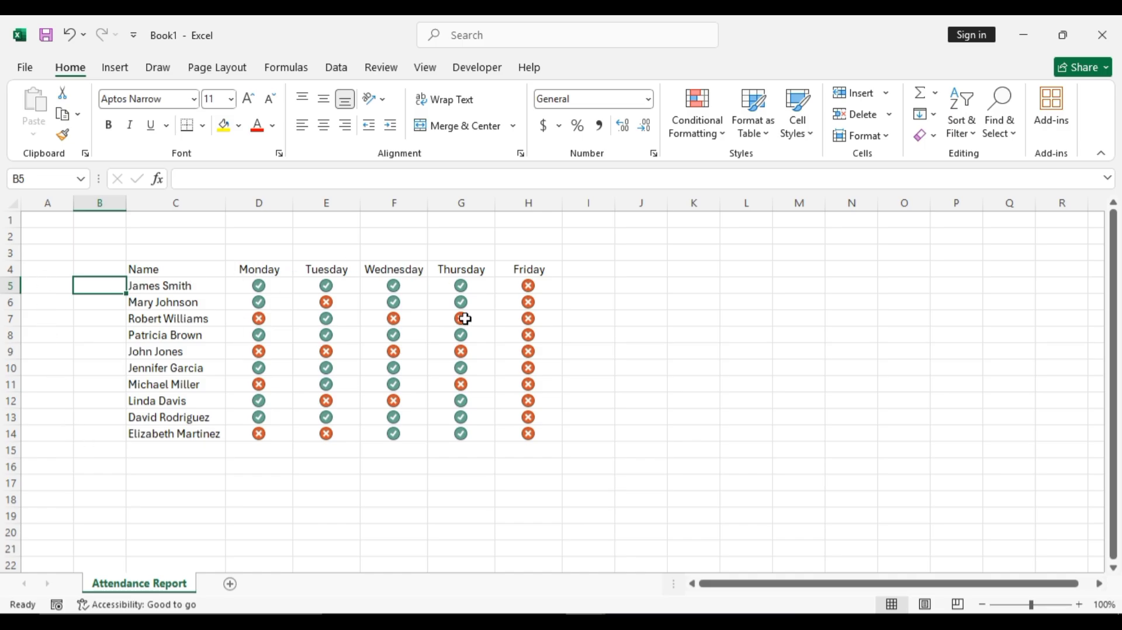
# Step: Copy the 1 from G5 over the whole Friday column, H5:H14
pyautogui.click(461, 289)
pyautogui.hotkey('ctrl', 'c')
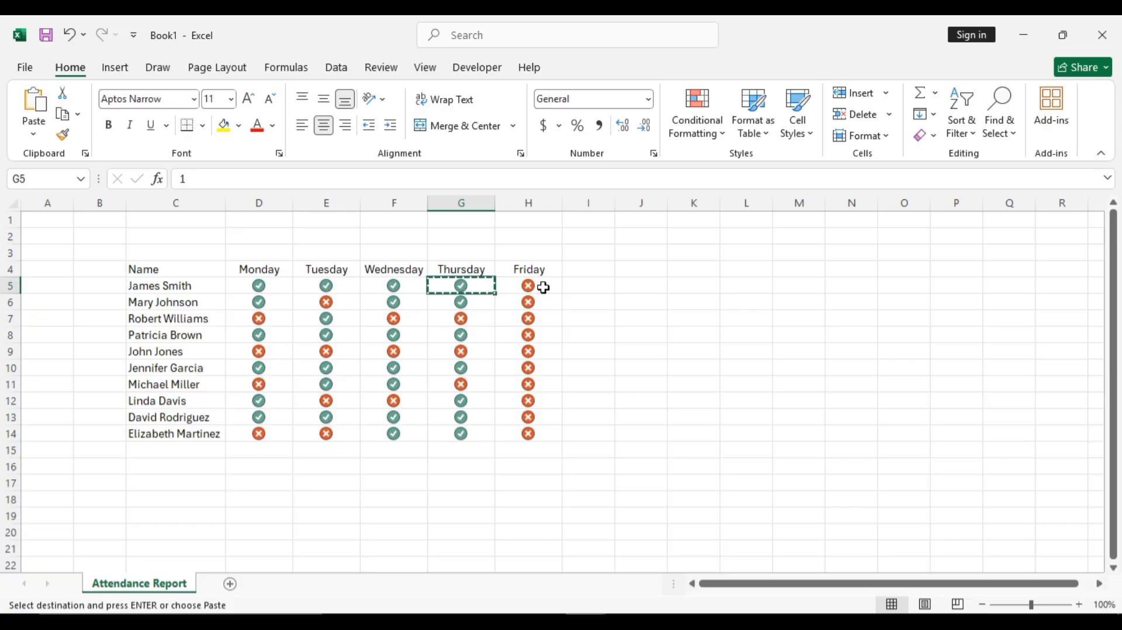
pyautogui.moveTo(538, 286); pyautogui.dragTo(546, 428)
pyautogui.hotkey('ctrl', 'v')
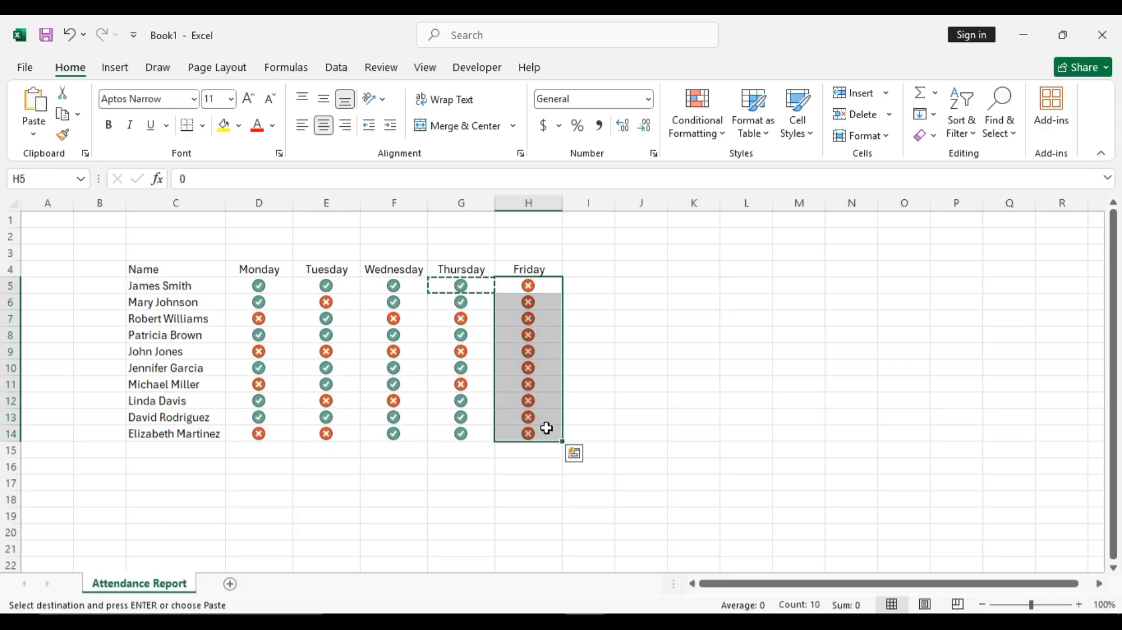
pyautogui.press('Escape')
# Step: Copy the 0 from G7 into the Friday cells H6, H9, H10 and H13
pyautogui.click(479, 315)
pyautogui.hotkey('ctrl', 'c')
pyautogui.click(524, 302)
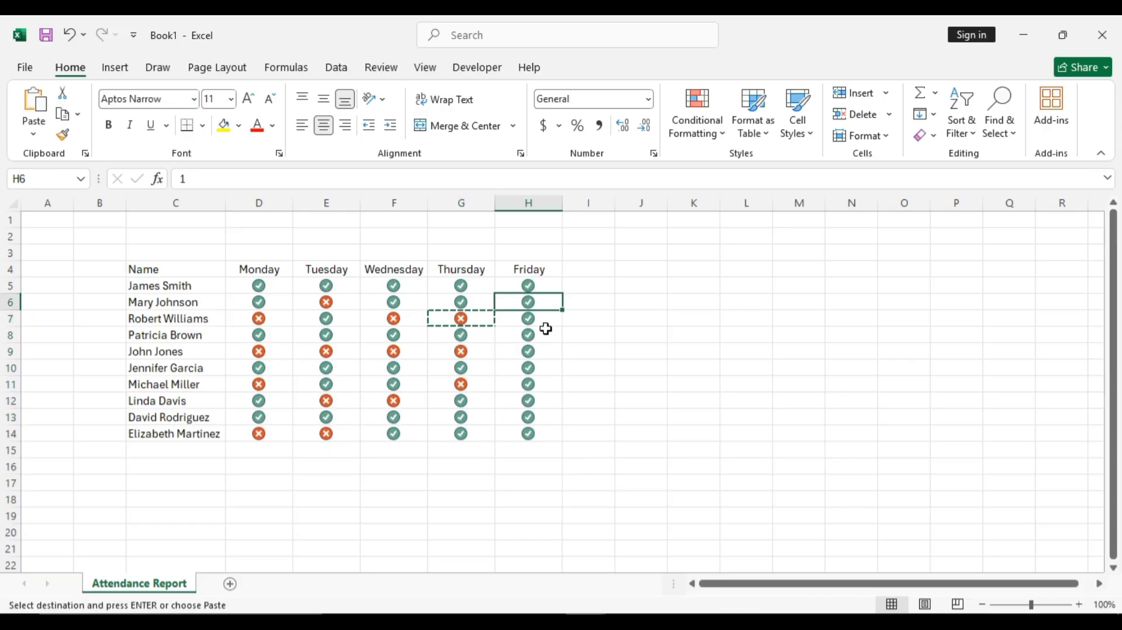
pyautogui.hotkey('ctrl', 'v')
pyautogui.click(543, 350)
pyautogui.hotkey('ctrl', 'v')
pyautogui.click(544, 368)
pyautogui.hotkey('ctrl', 'v')
pyautogui.click(546, 415)
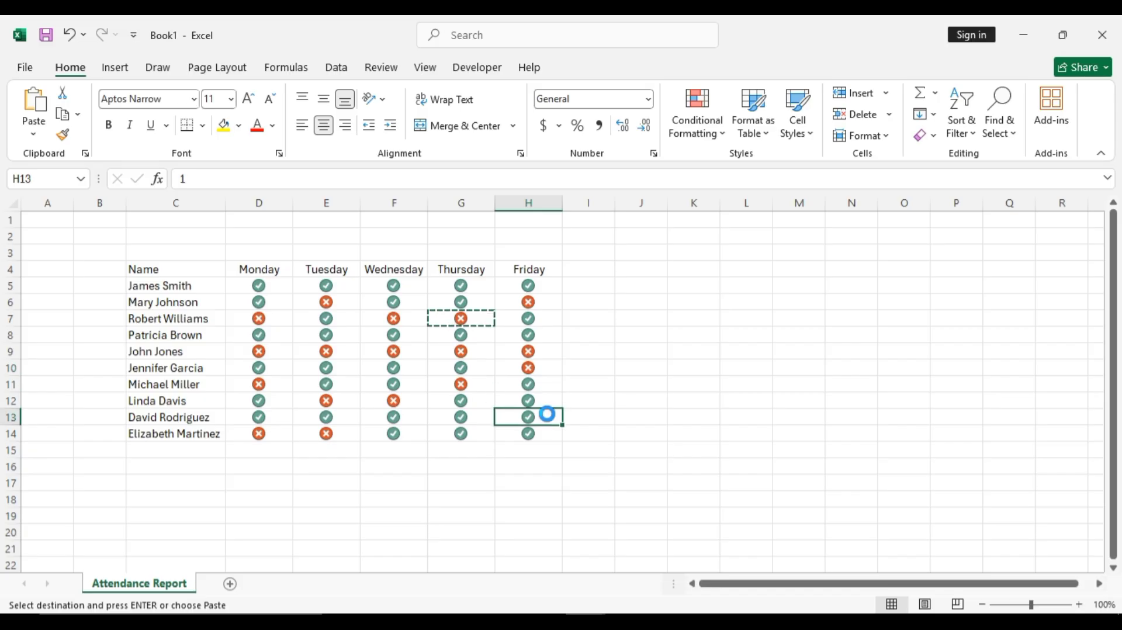
pyautogui.hotkey('ctrl', 'v')
pyautogui.press('Escape')
pyautogui.click(93, 287)
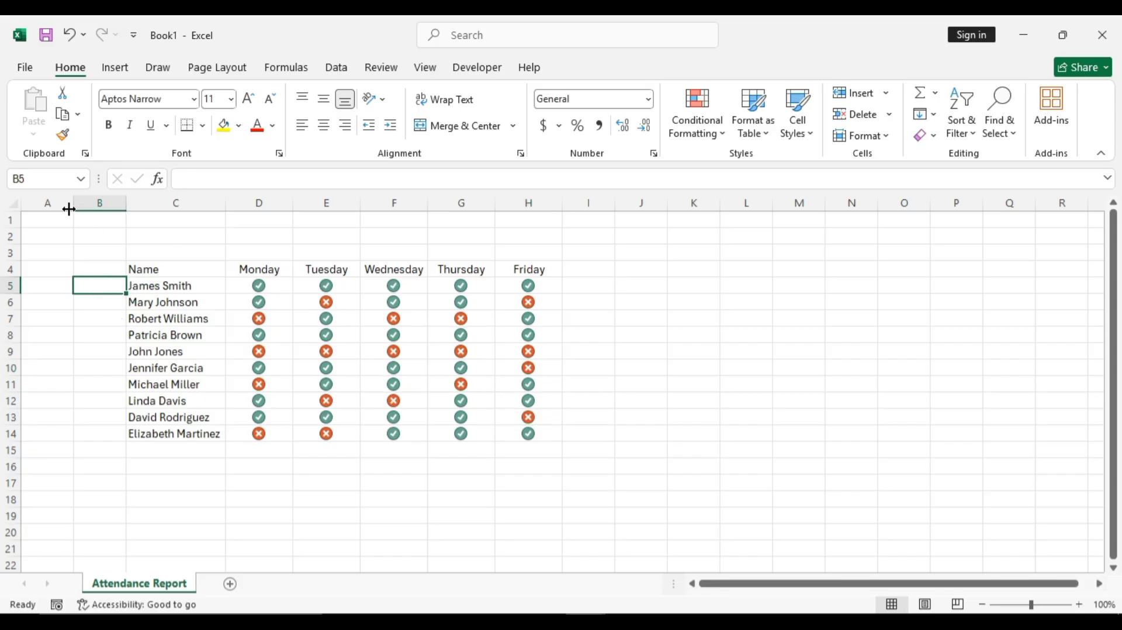
# Step: Widen column A slightly and add the headers Present in B4 and Absent in A4
pyautogui.moveTo(68, 209)
pyautogui.mouseDown()
pyautogui.moveTo(103, 210)
pyautogui.moveTo(75, 203)
pyautogui.mouseUp()
pyautogui.click(139, 268)
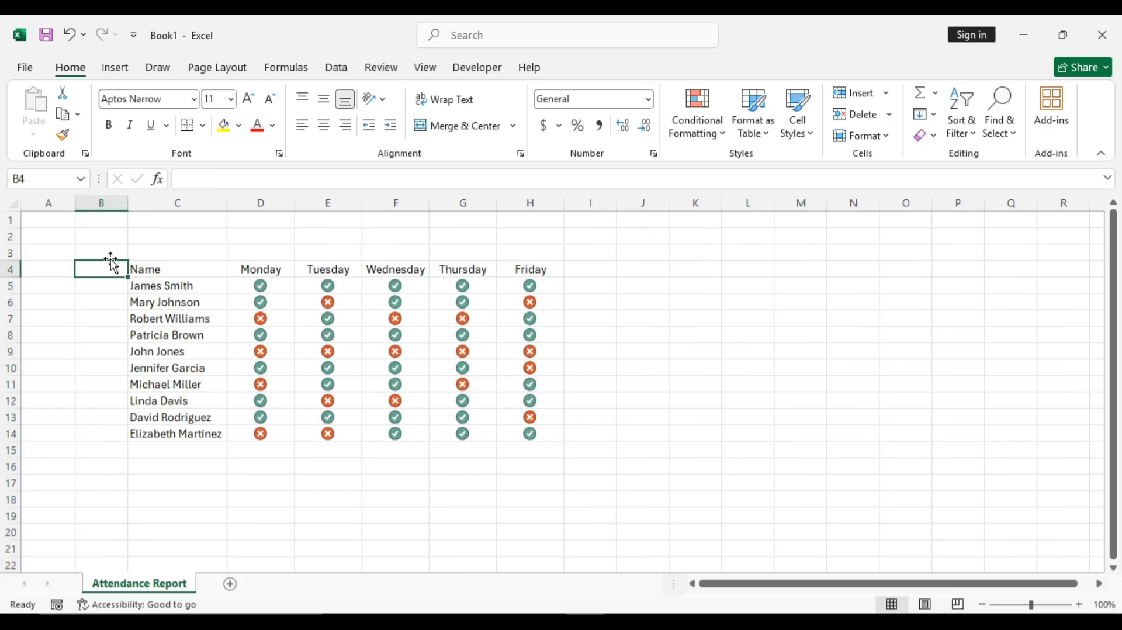
pyautogui.write('Present')
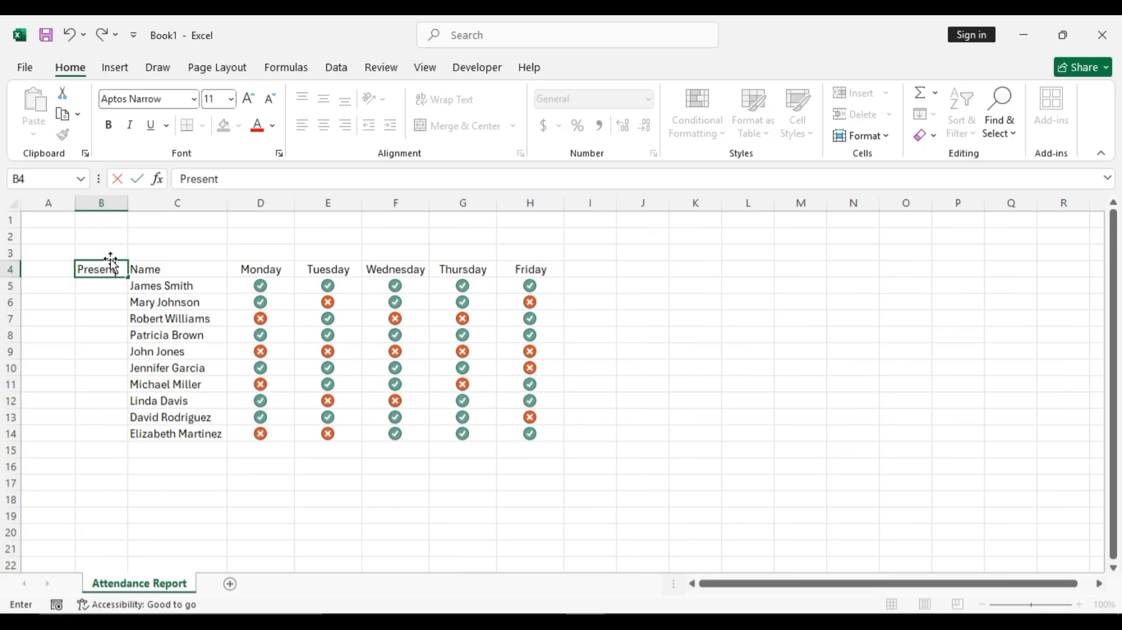
pyautogui.press('Return')
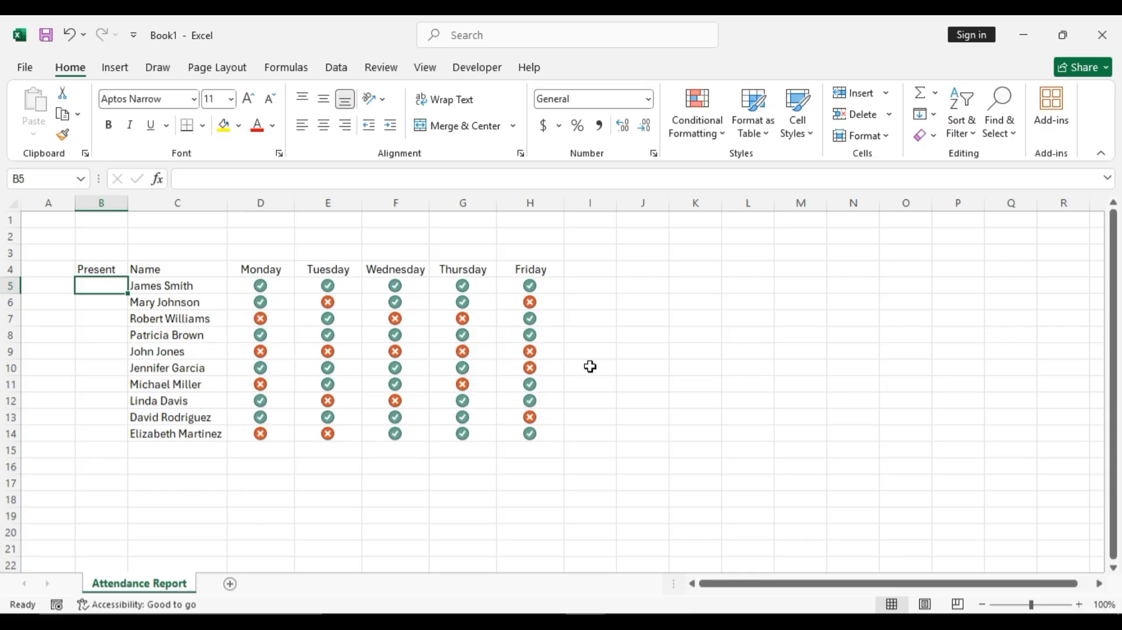
pyautogui.press('Up')
pyautogui.press('Left')
pyautogui.write('Abse')
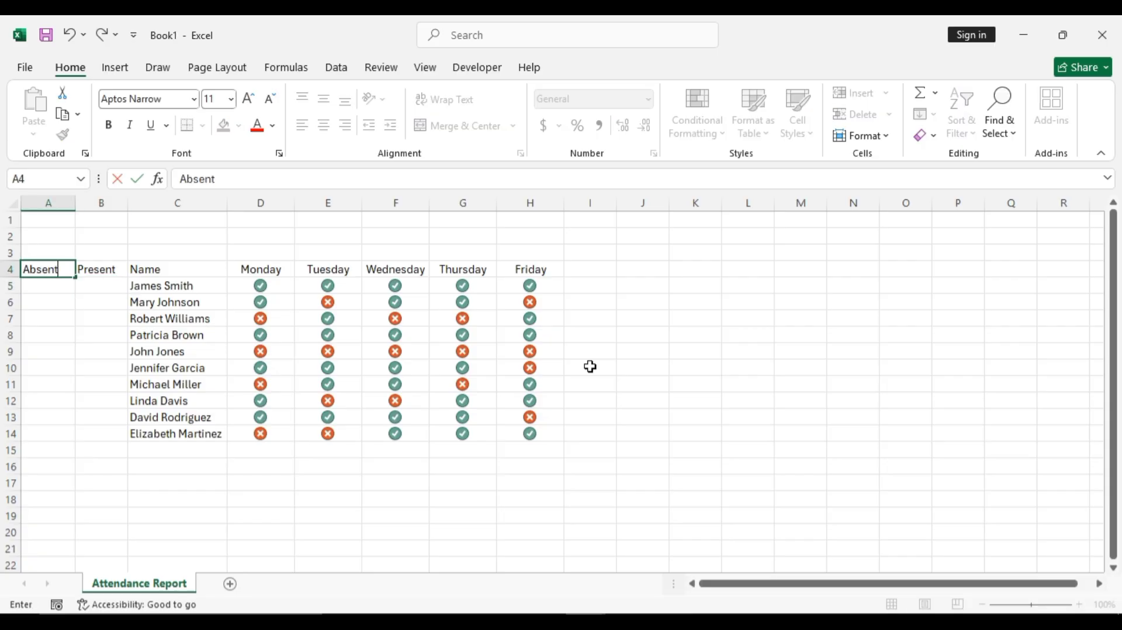
pyautogui.press('Return')
# Step: Enter =COUNTIF(D5:H5,1) in B5 to count the first person's present days
pyautogui.click(108, 287)
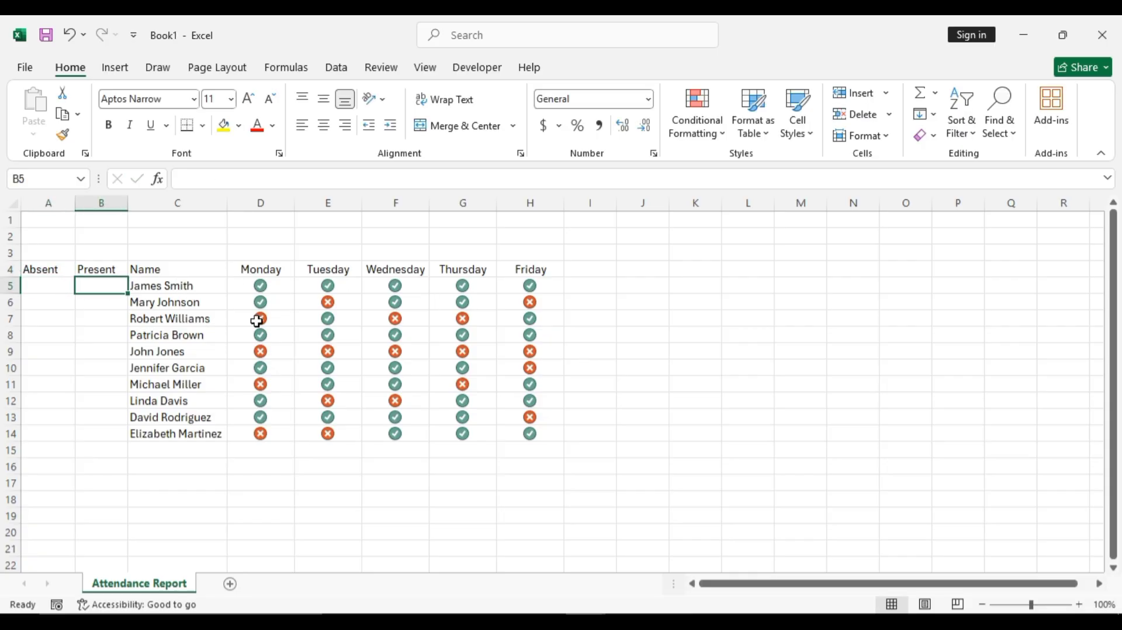
pyautogui.write('=')
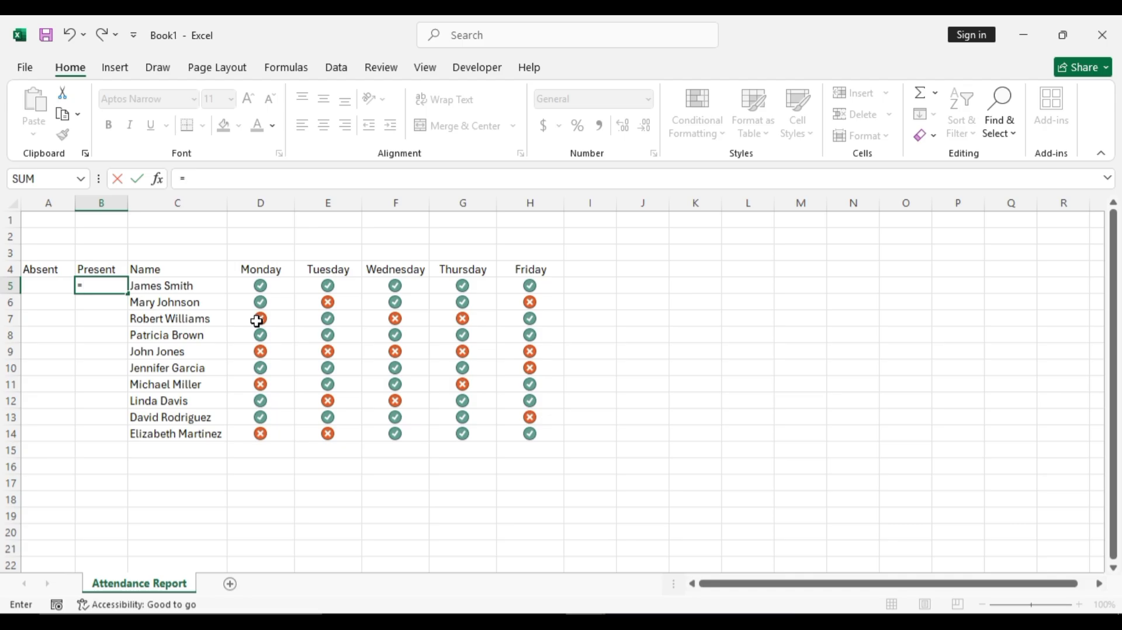
pyautogui.write('countif')
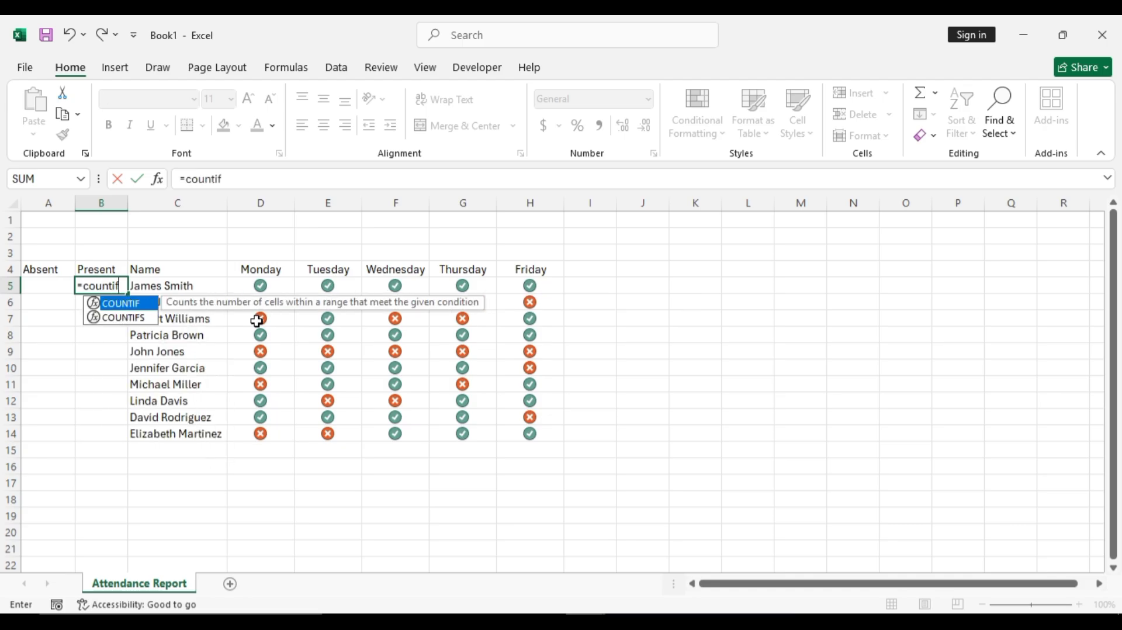
pyautogui.write('(')
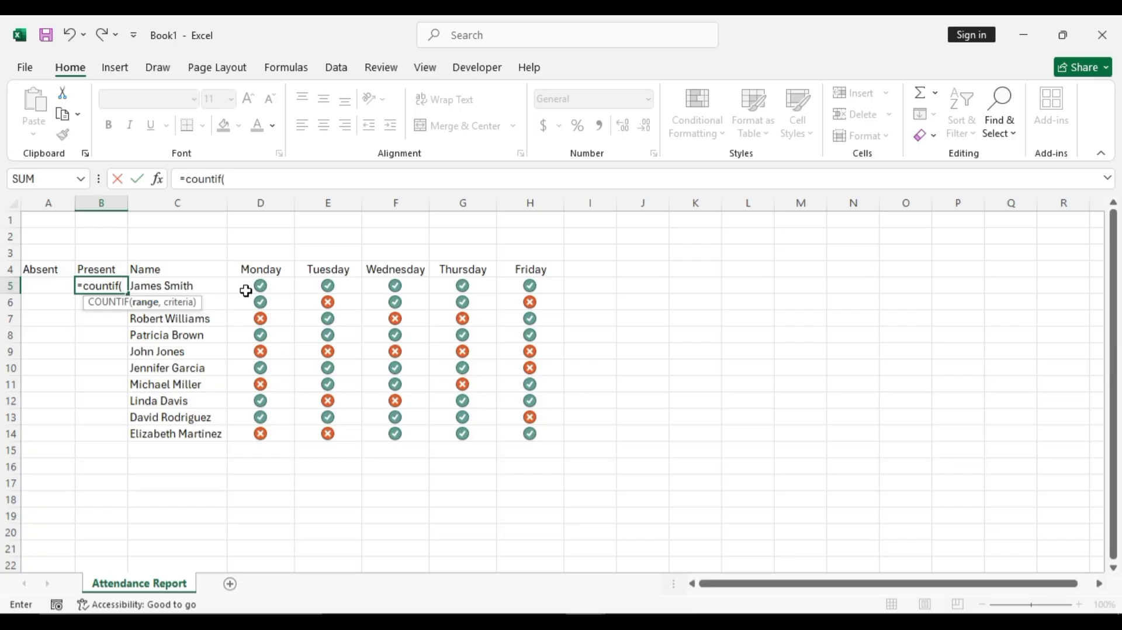
pyautogui.moveTo(256, 286); pyautogui.dragTo(504, 283)
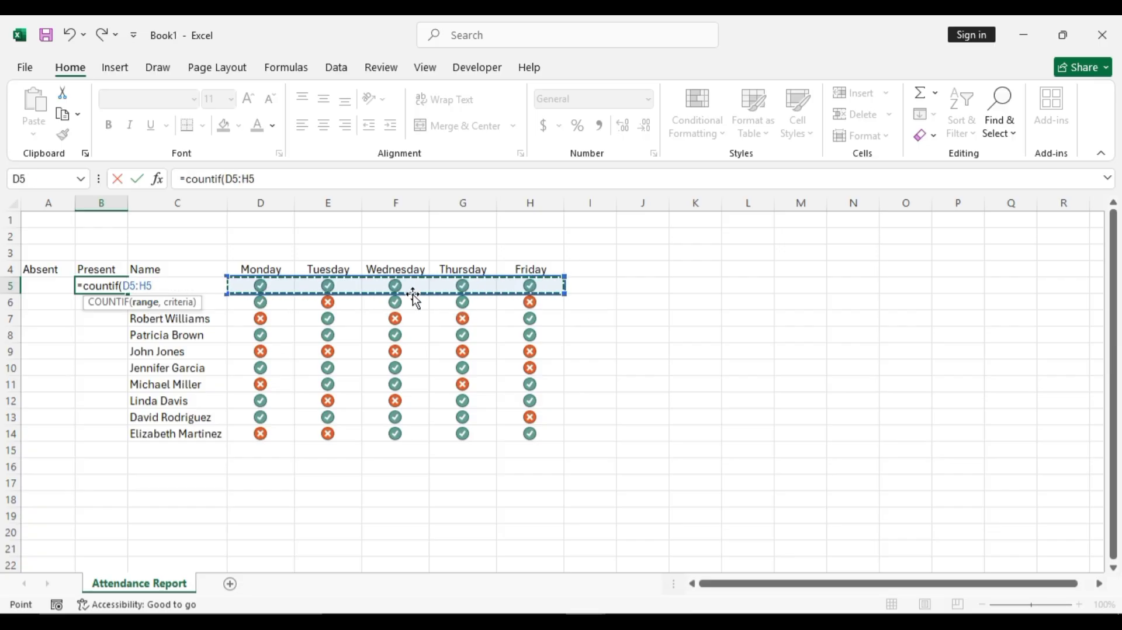
pyautogui.write(',1')
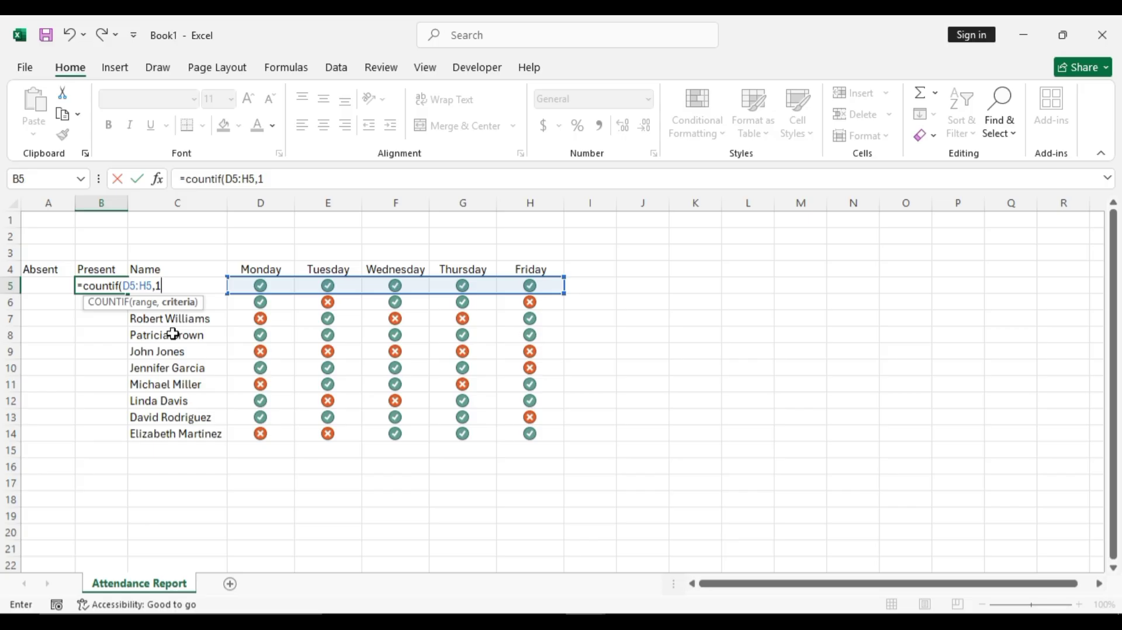
pyautogui.write(')')
pyautogui.press('Return')
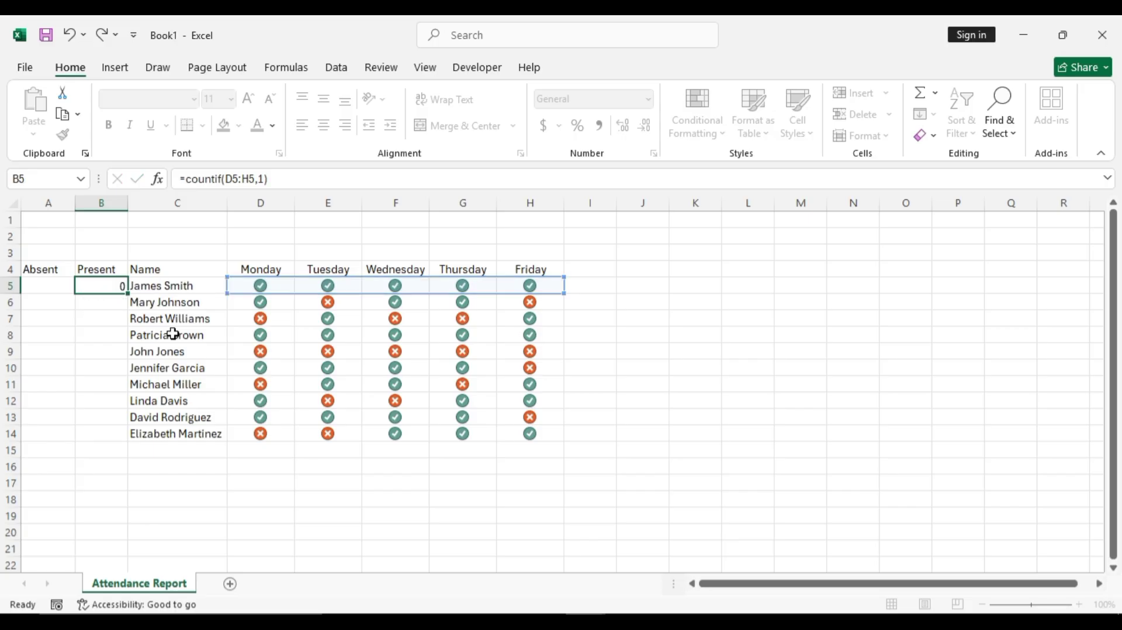
pyautogui.click(98, 288)
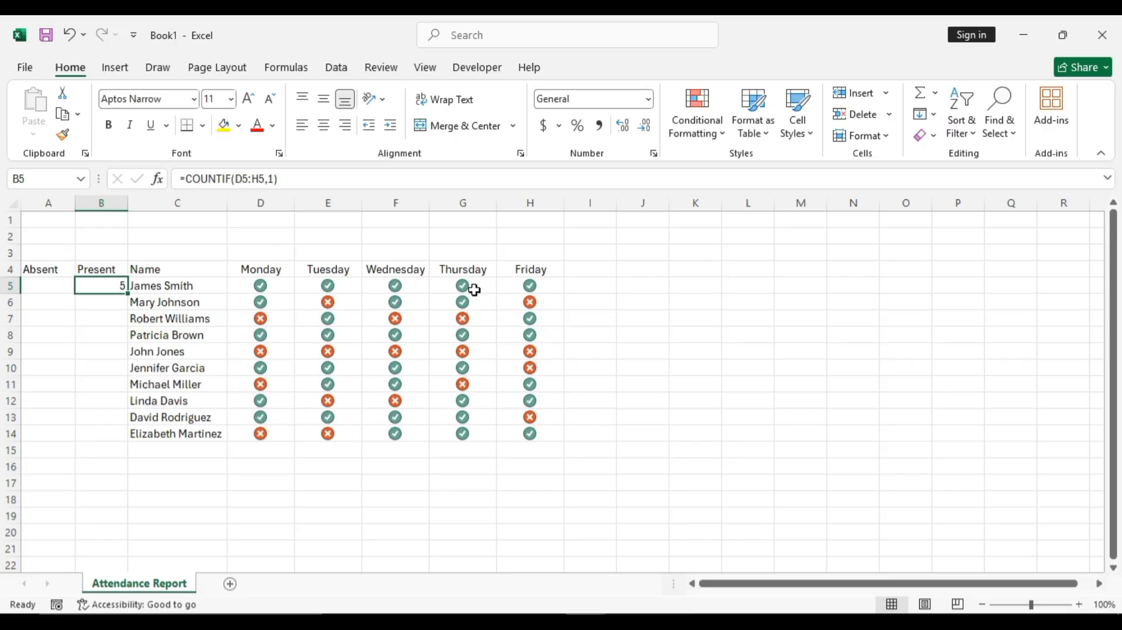
# Step: Change the first person's Thursday value in G5 to 0
pyautogui.click(474, 290)
pyautogui.write('0')
pyautogui.press('Return')
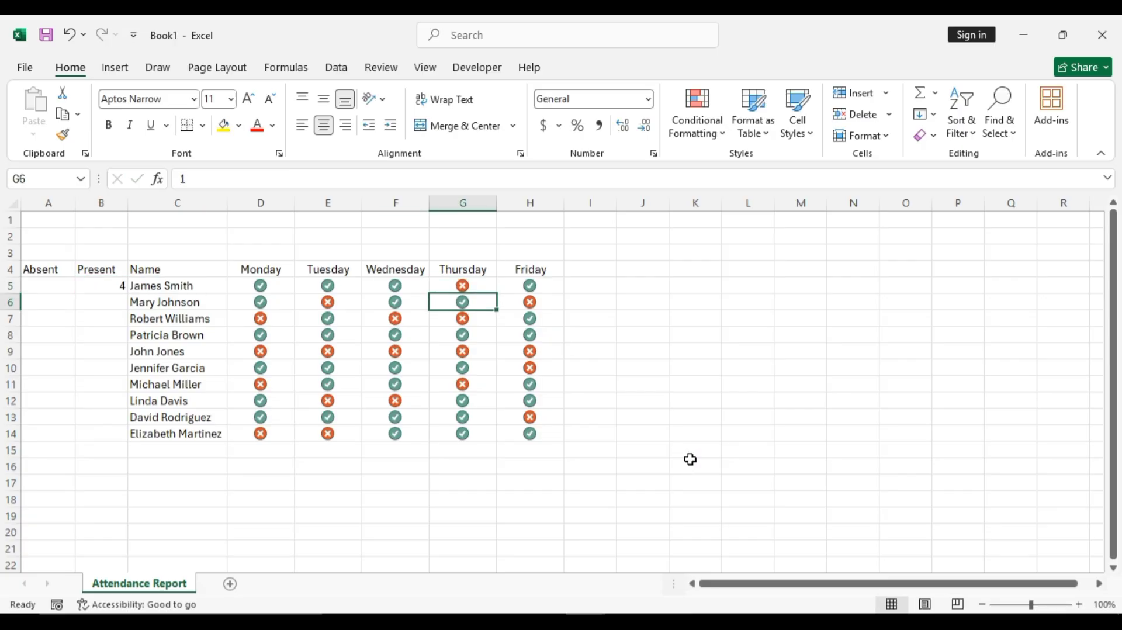
# Step: Divide the Present formula in B5 by 5 so that it reads =COUNTIF(D5:H5,1)/5
pyautogui.click(106, 284)
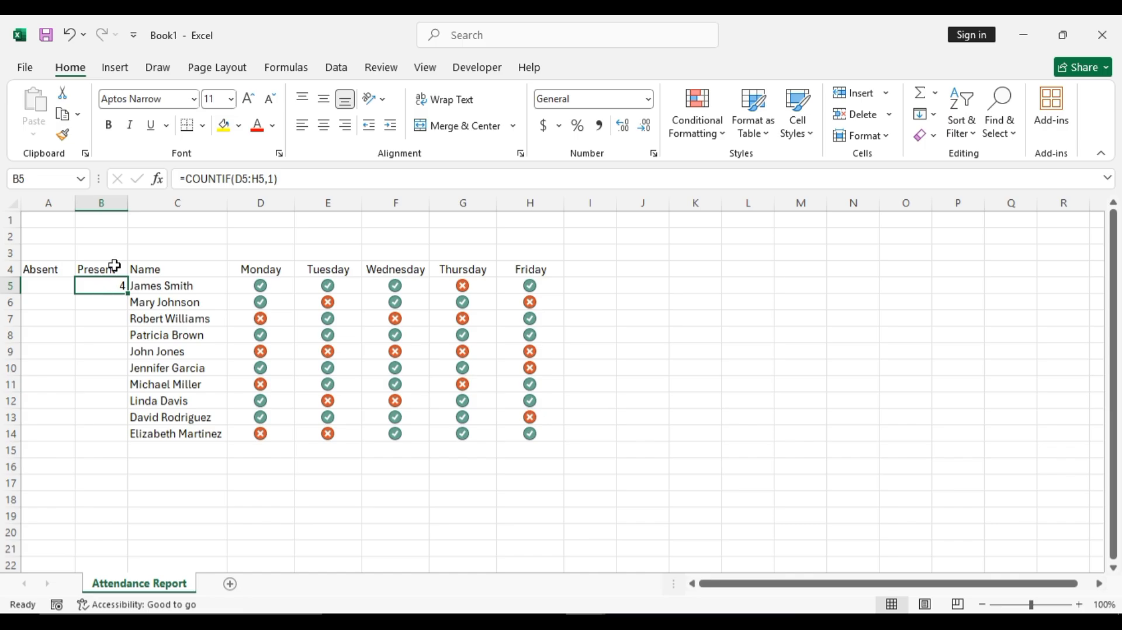
pyautogui.click(302, 179)
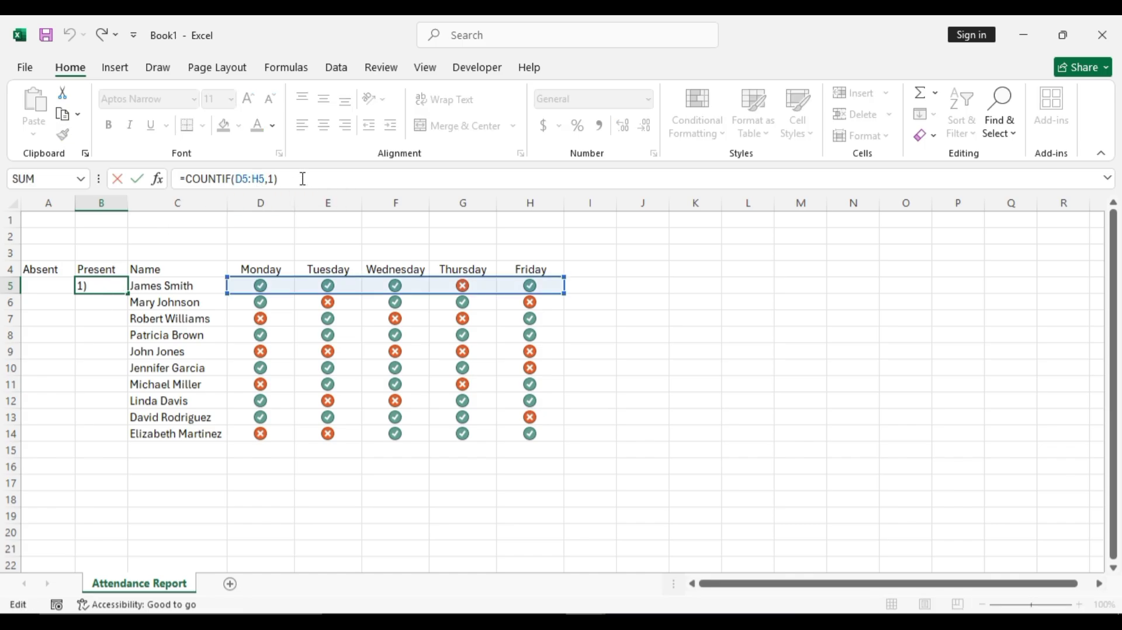
pyautogui.write('/5')
pyautogui.press('Return')
# Step: Format B5 as a percentage and fill its formula down to B14
pyautogui.click(106, 285)
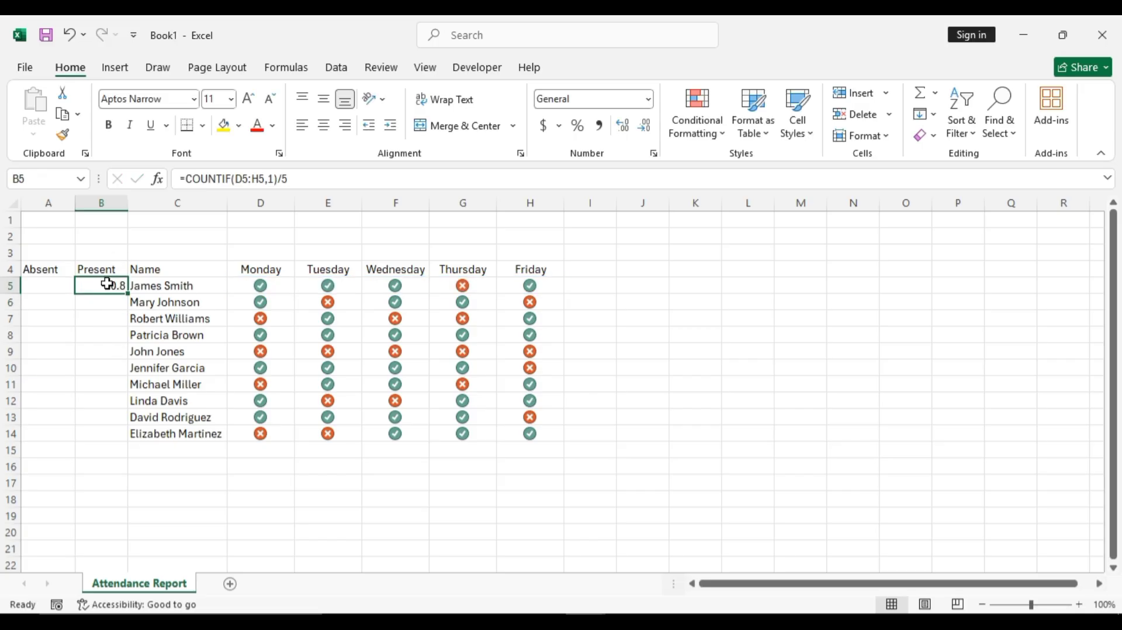
pyautogui.click(578, 126)
pyautogui.moveTo(127, 293); pyautogui.dragTo(131, 437)
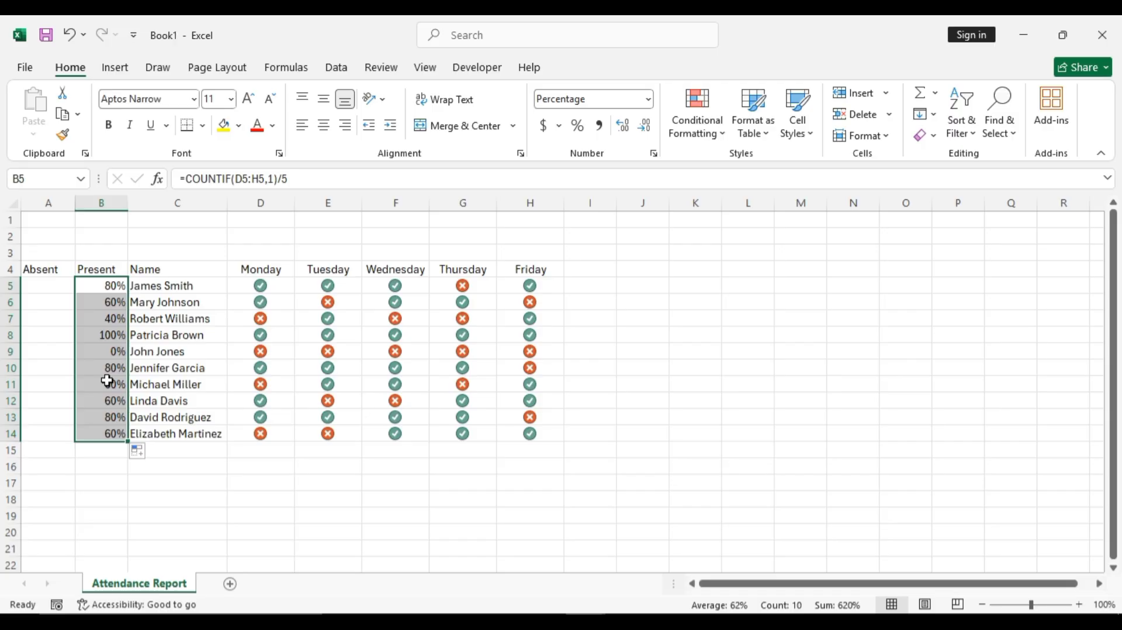
# Step: Enter =COUNTIF(D5:H5,0)/5 in A5 to calculate the first person's share of absent days
pyautogui.click(56, 291)
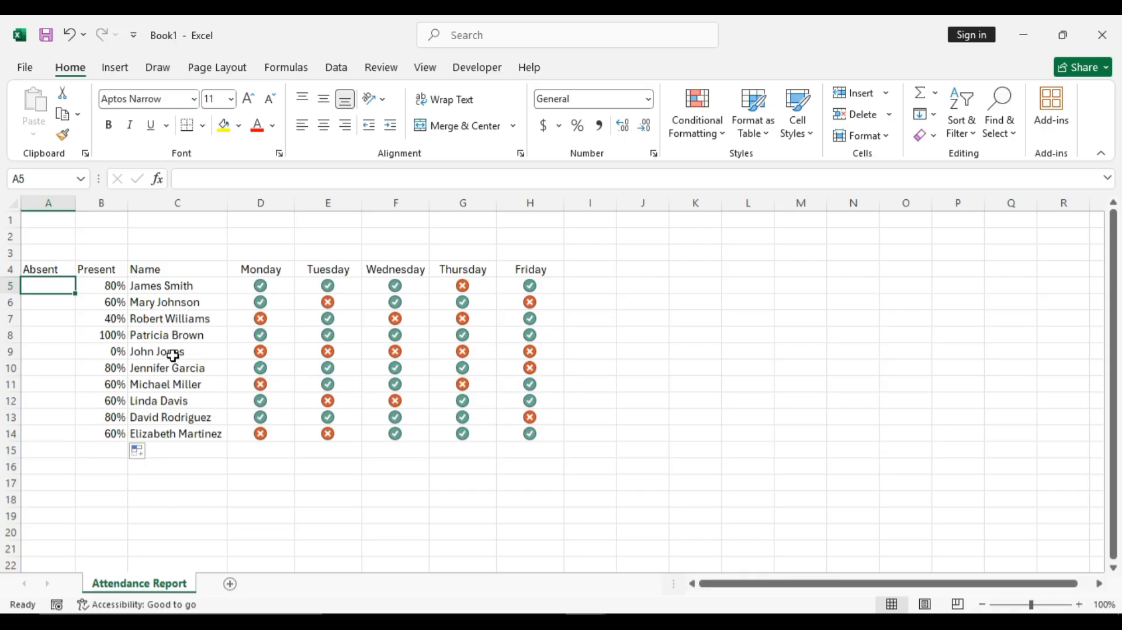
pyautogui.write('=countif')
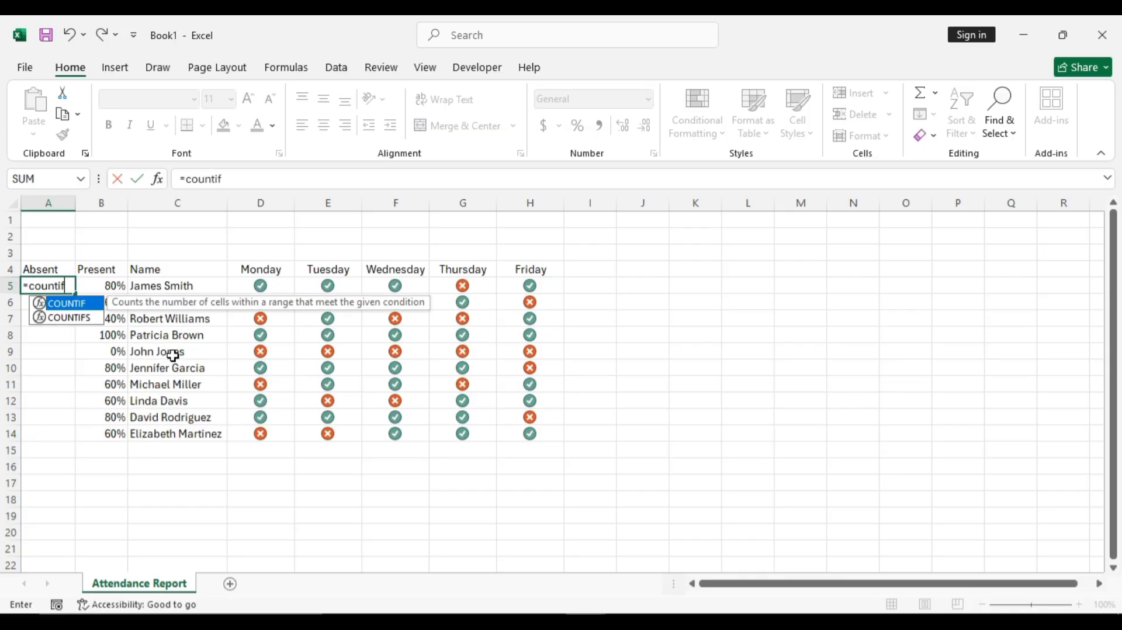
pyautogui.write('(')
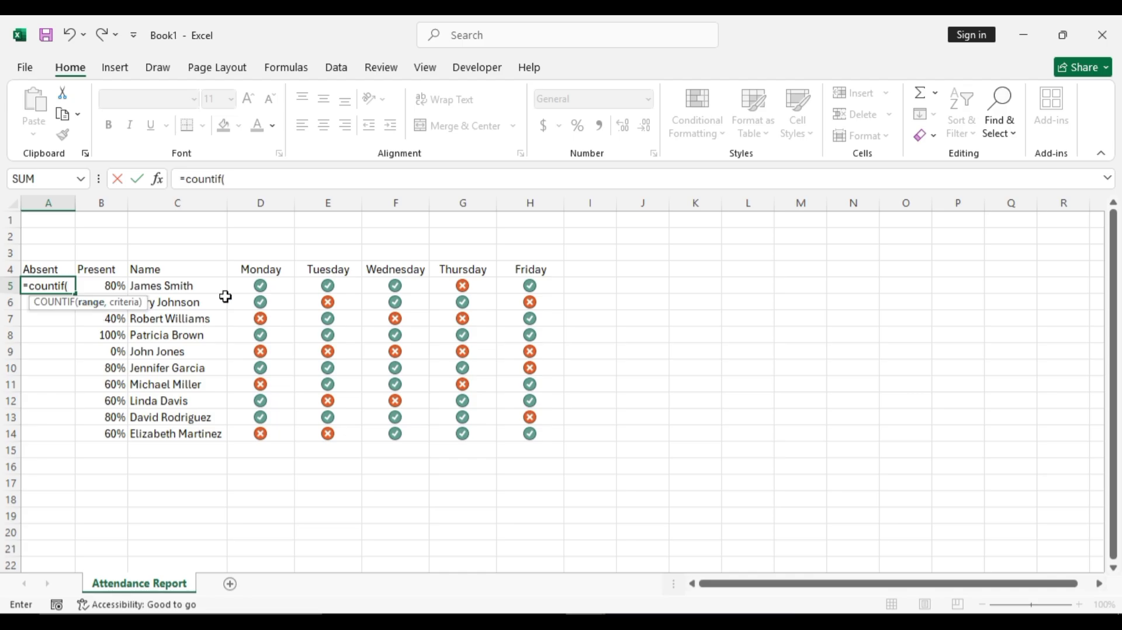
pyautogui.moveTo(238, 288); pyautogui.dragTo(513, 293)
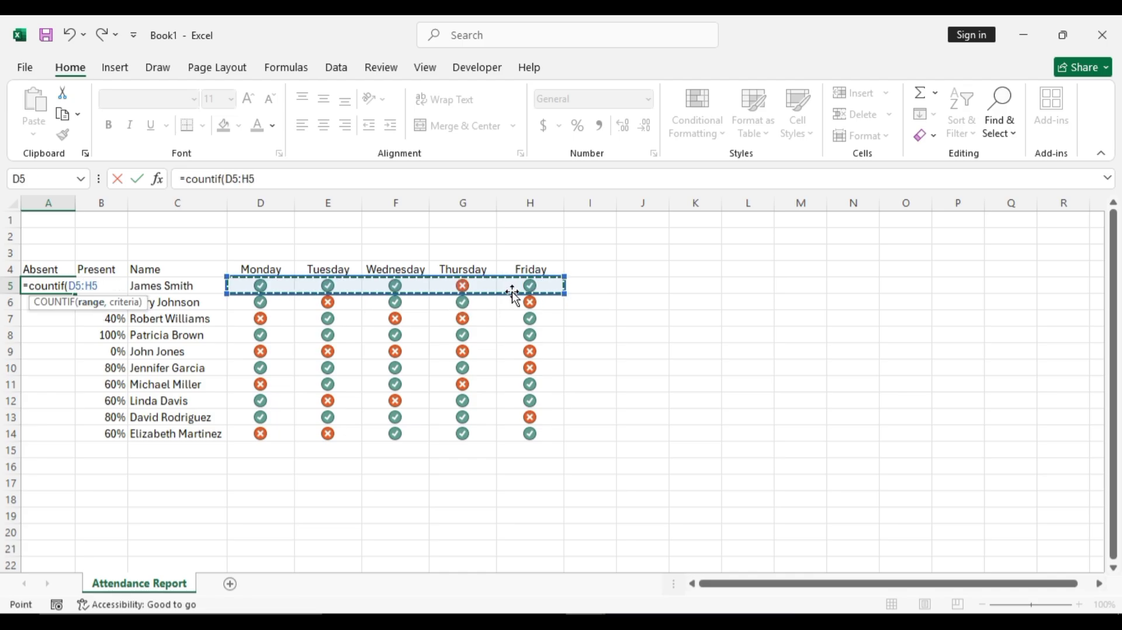
pyautogui.write(',')
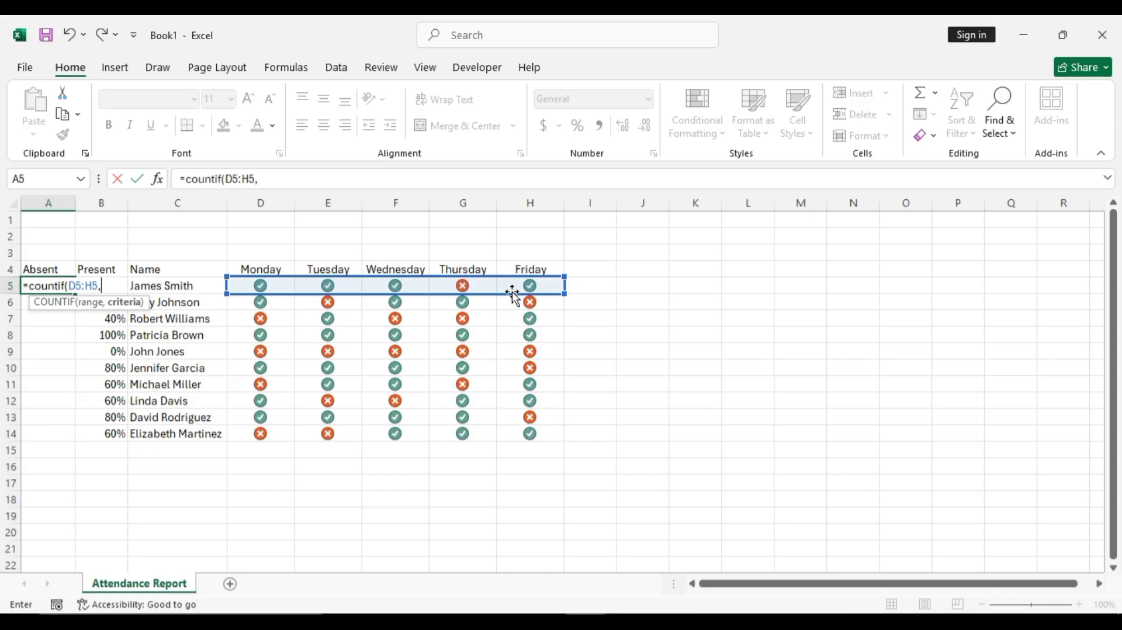
pyautogui.write('0)/5')
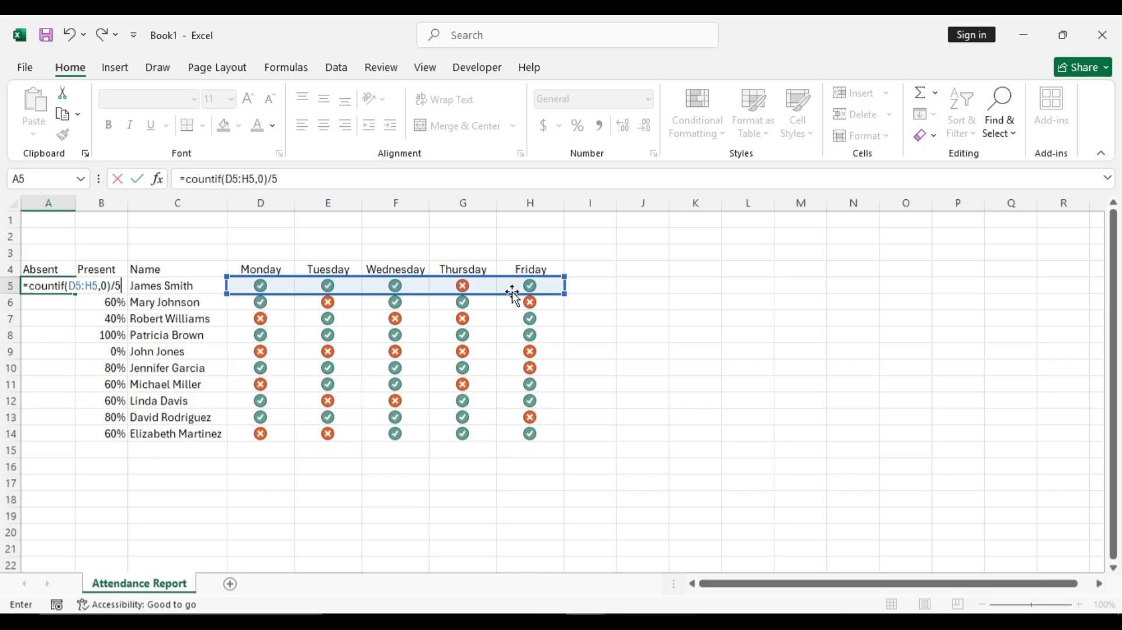
pyautogui.press('Return')
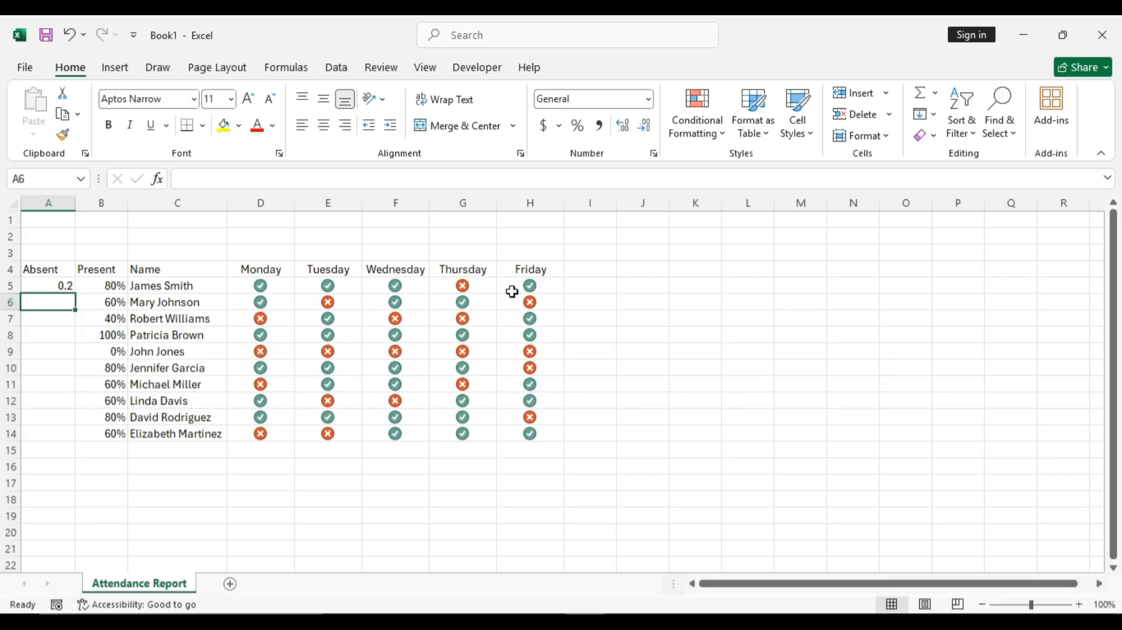
# Step: Fill the Absent formula from A5 down to A14 and format the cells as percentages
pyautogui.click(64, 287)
pyautogui.moveTo(76, 293); pyautogui.dragTo(78, 443)
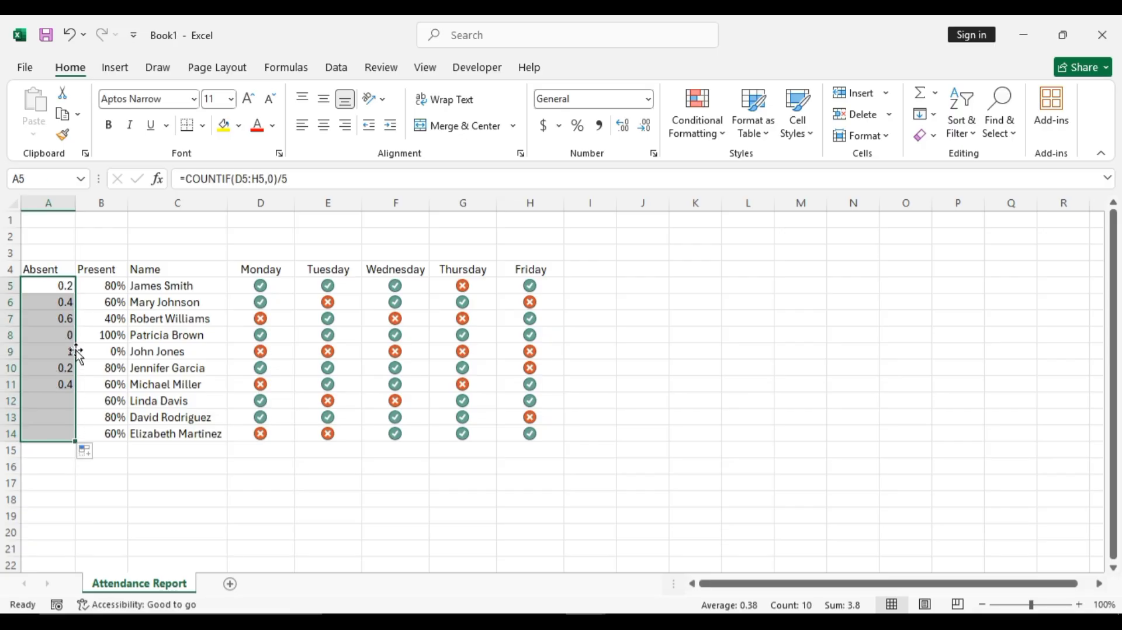
pyautogui.click(578, 125)
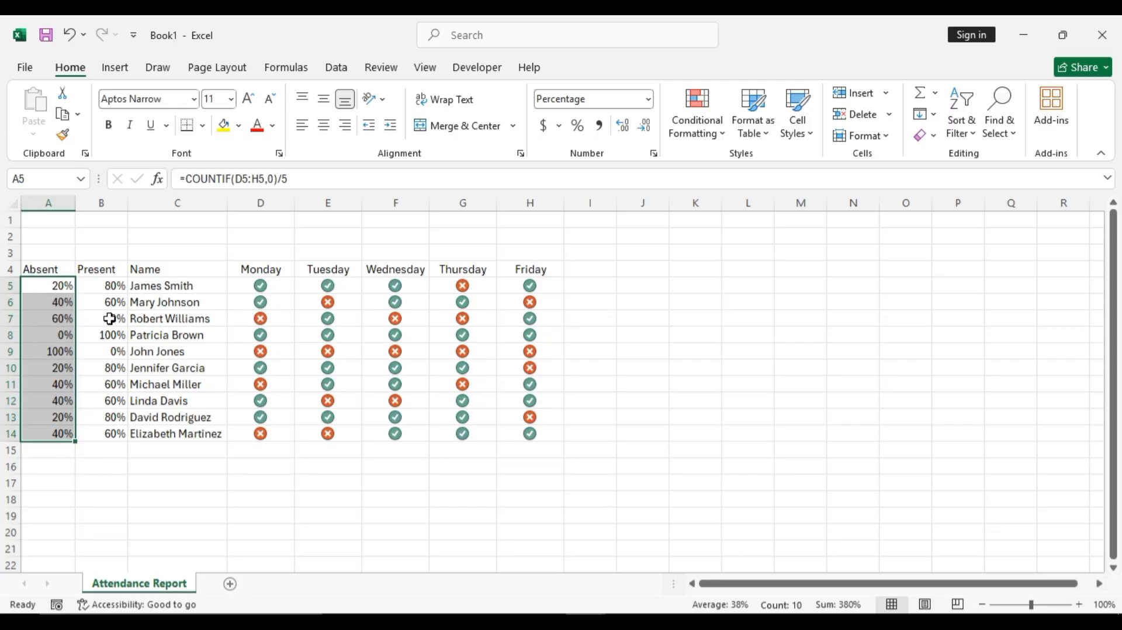
pyautogui.click(673, 338)
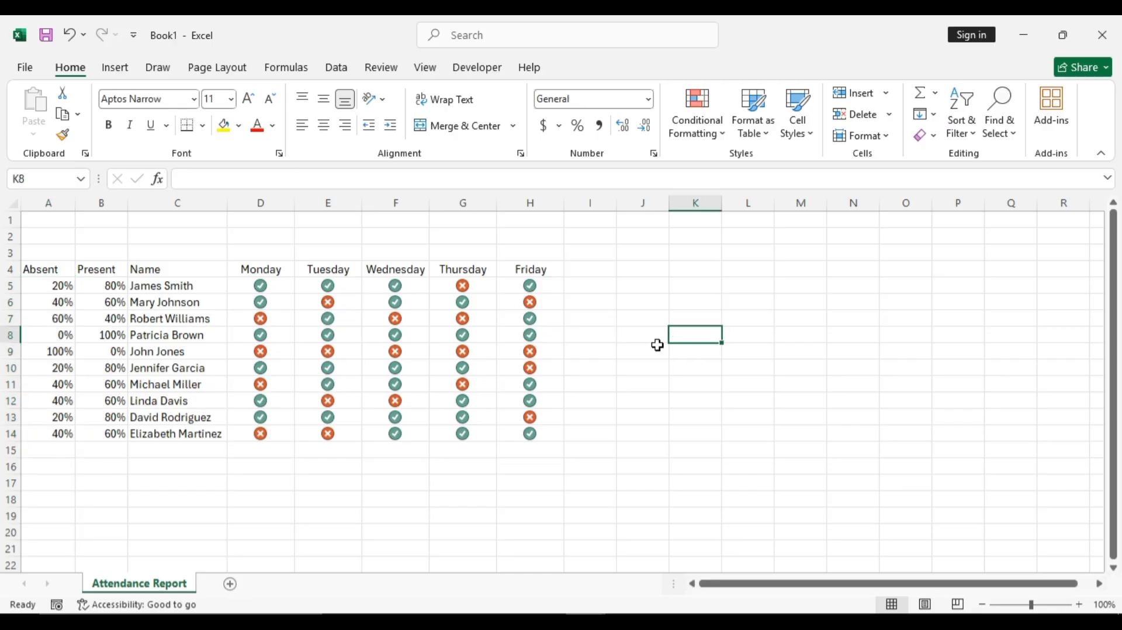
# Step: Start a custom data bar rule for the Present percentages in B5:B14 with a solid standard blue fill
pyautogui.moveTo(103, 289); pyautogui.dragTo(105, 429)
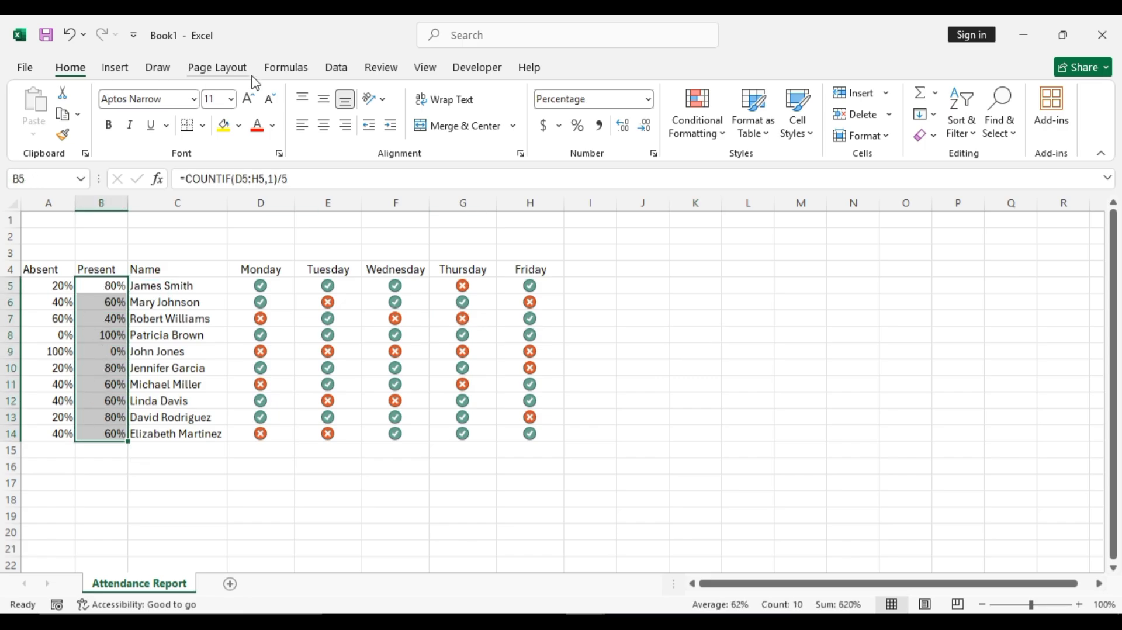
pyautogui.click(708, 139)
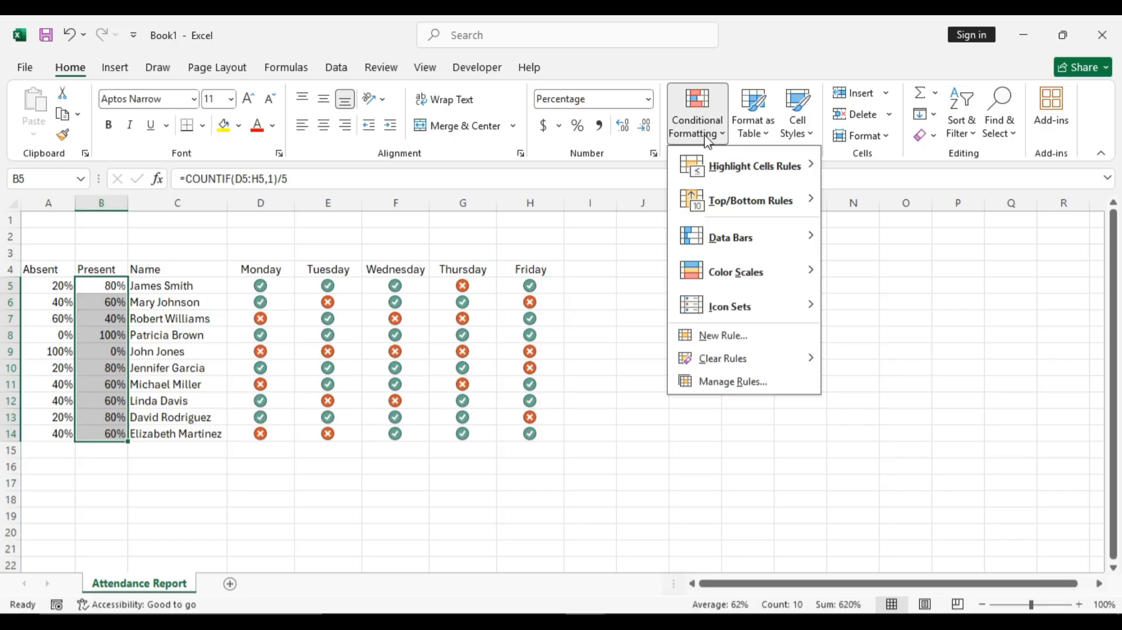
pyautogui.moveTo(733, 274)
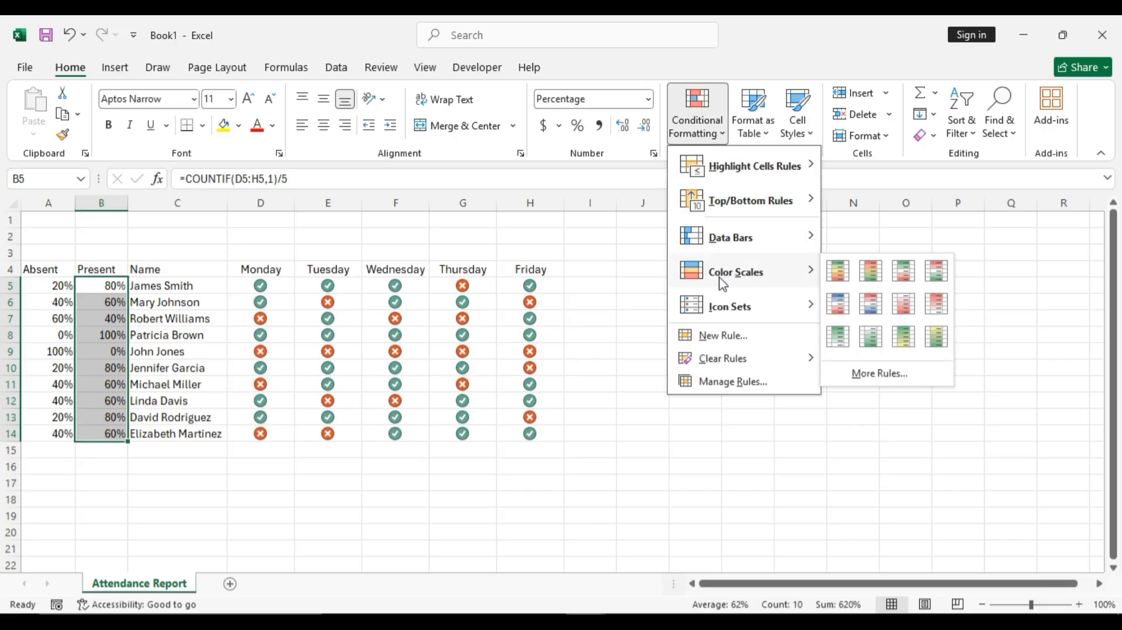
pyautogui.moveTo(724, 237)
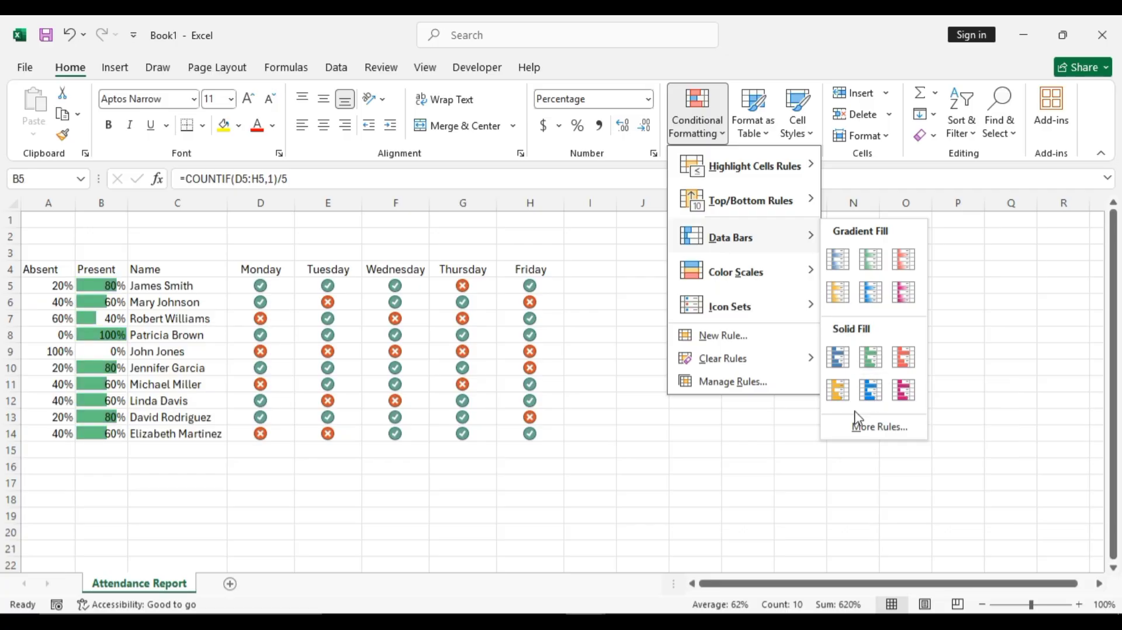
pyautogui.click(875, 429)
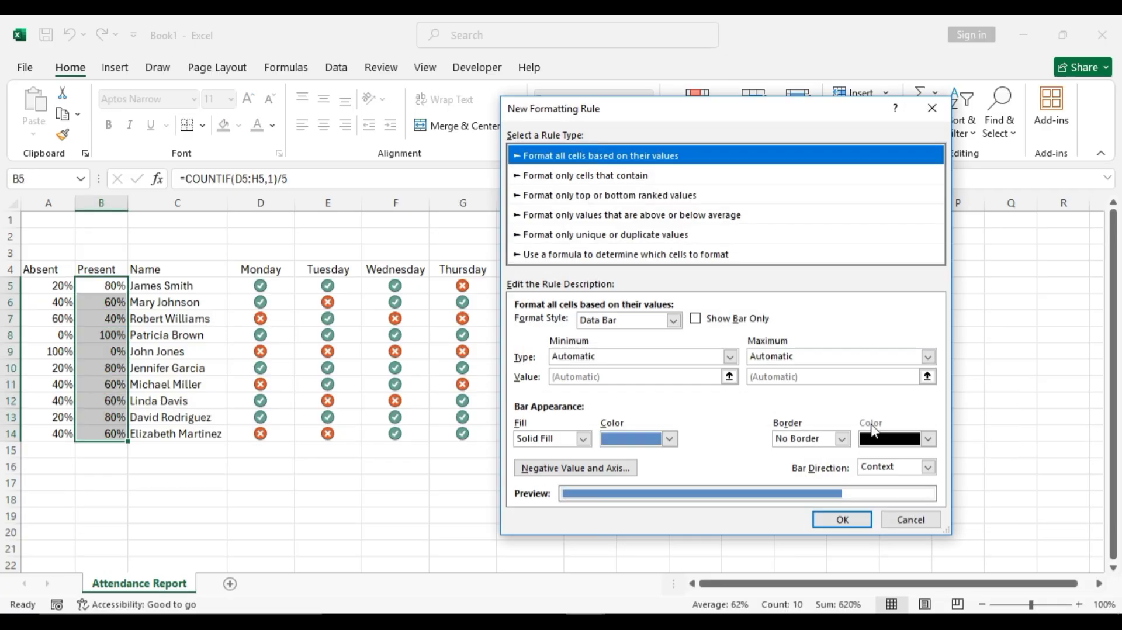
pyautogui.click(605, 325)
pyautogui.click(695, 294)
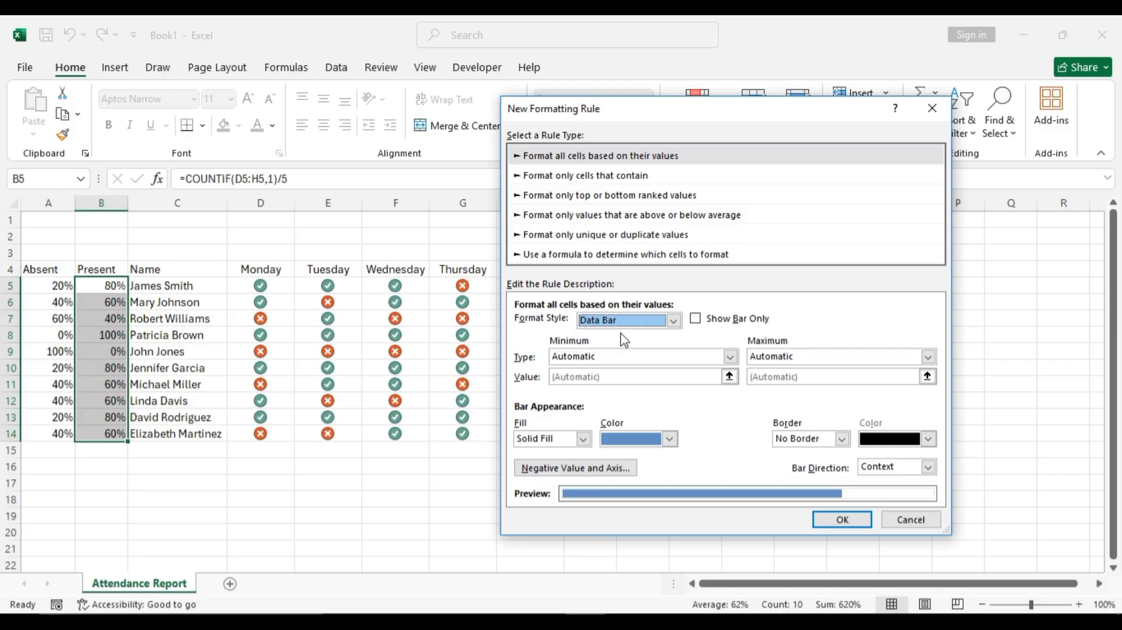
pyautogui.click(668, 439)
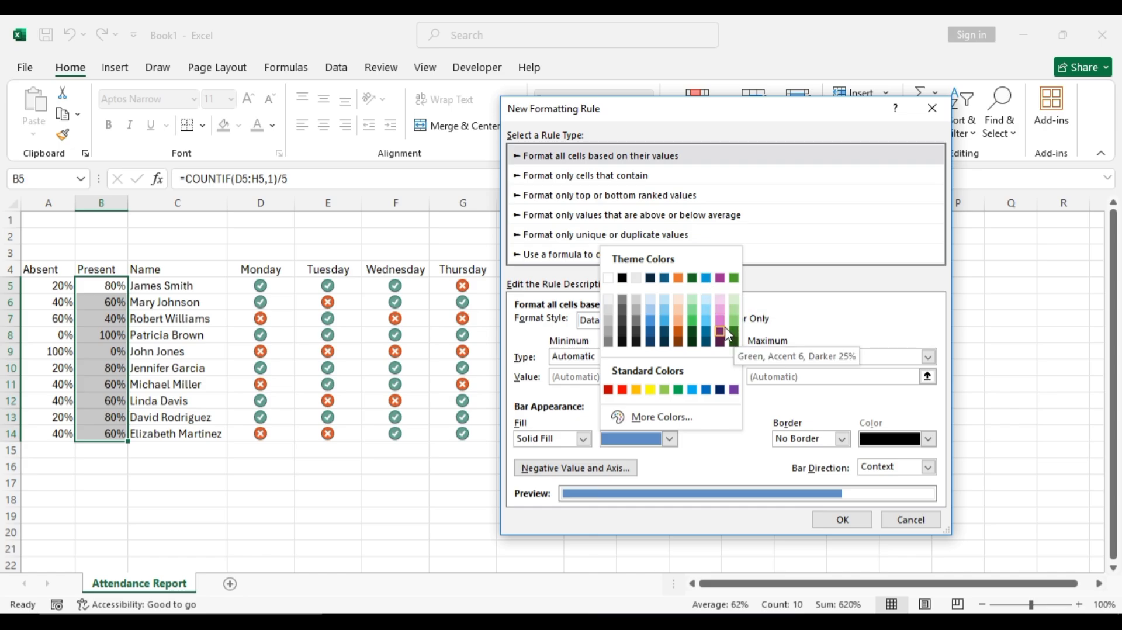
pyautogui.click(707, 390)
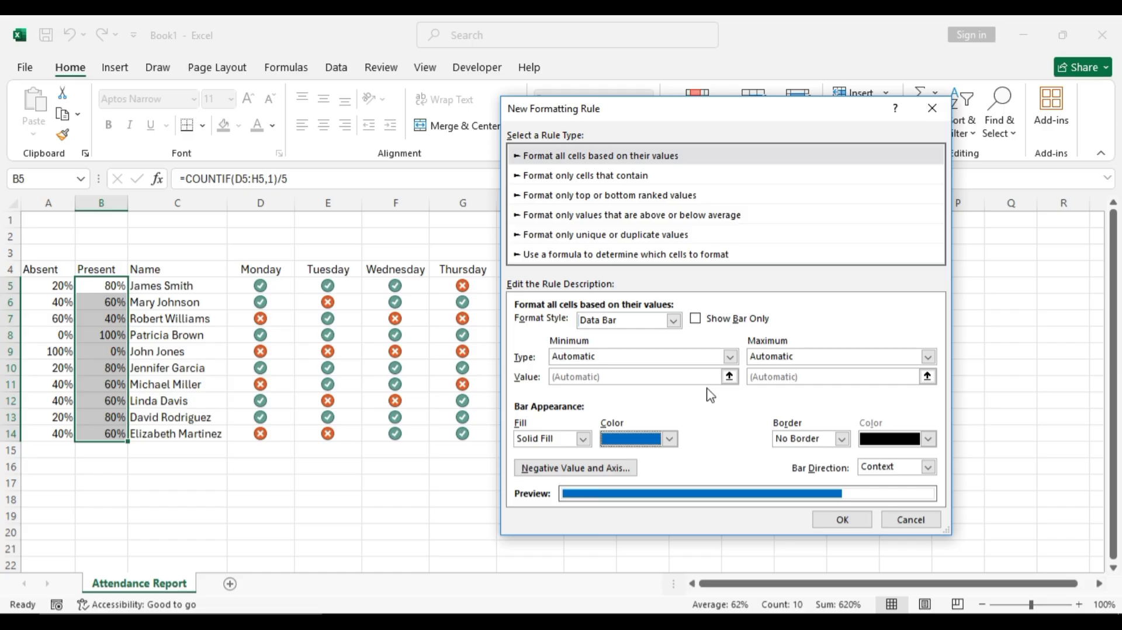
# Step: Set both the minimum and maximum types of the Present data bar rule to Formula
pyautogui.click(677, 362)
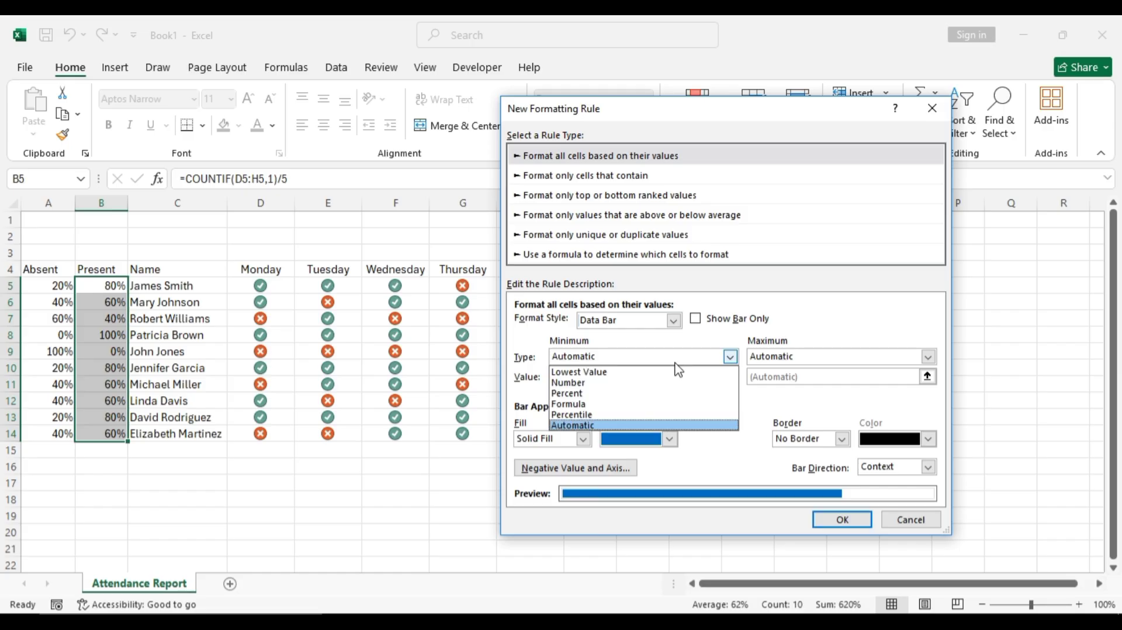
pyautogui.click(573, 405)
pyautogui.click(780, 357)
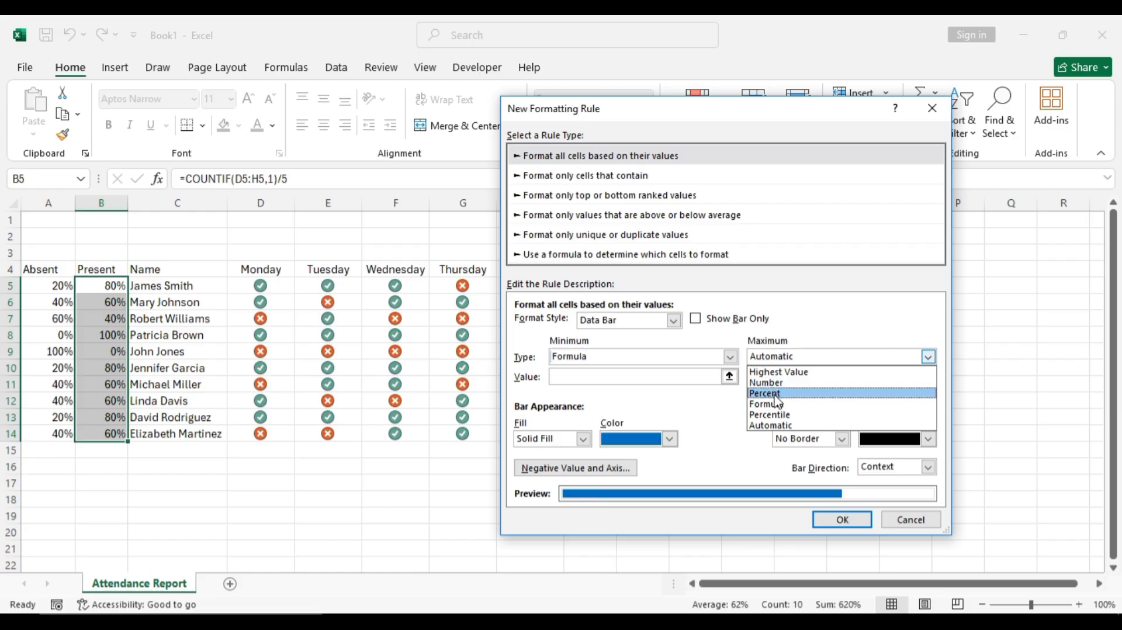
pyautogui.click(773, 404)
# Step: Enter 1 as the minimum and 0 as the maximum value, with the bar direction set to Right-to-Left
pyautogui.click(635, 378)
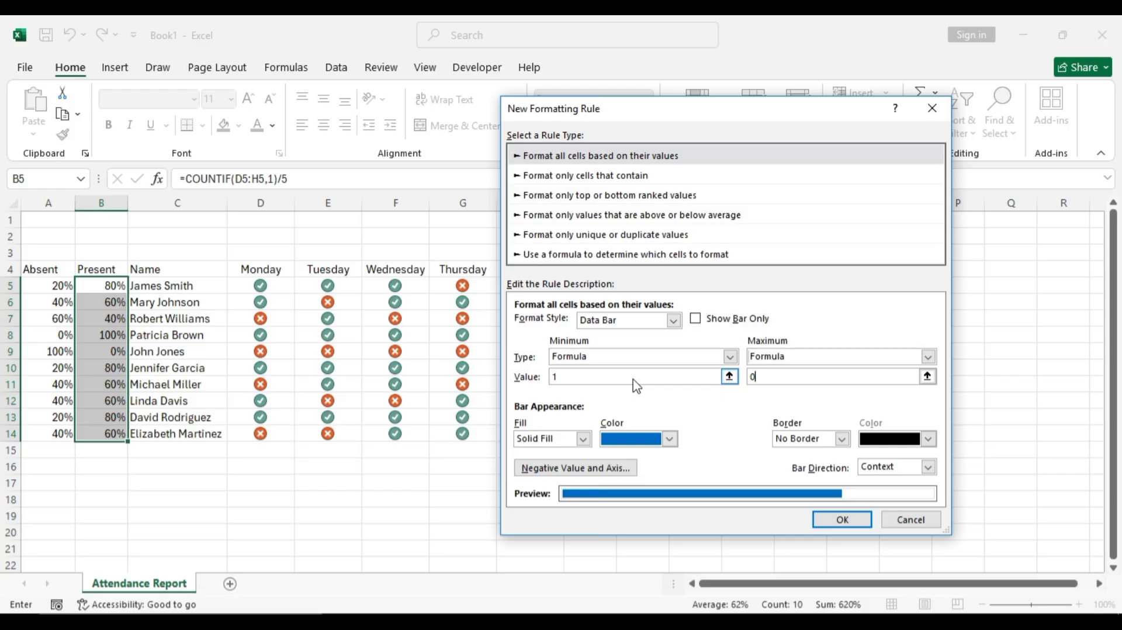
pyautogui.click(777, 377)
pyautogui.click(892, 468)
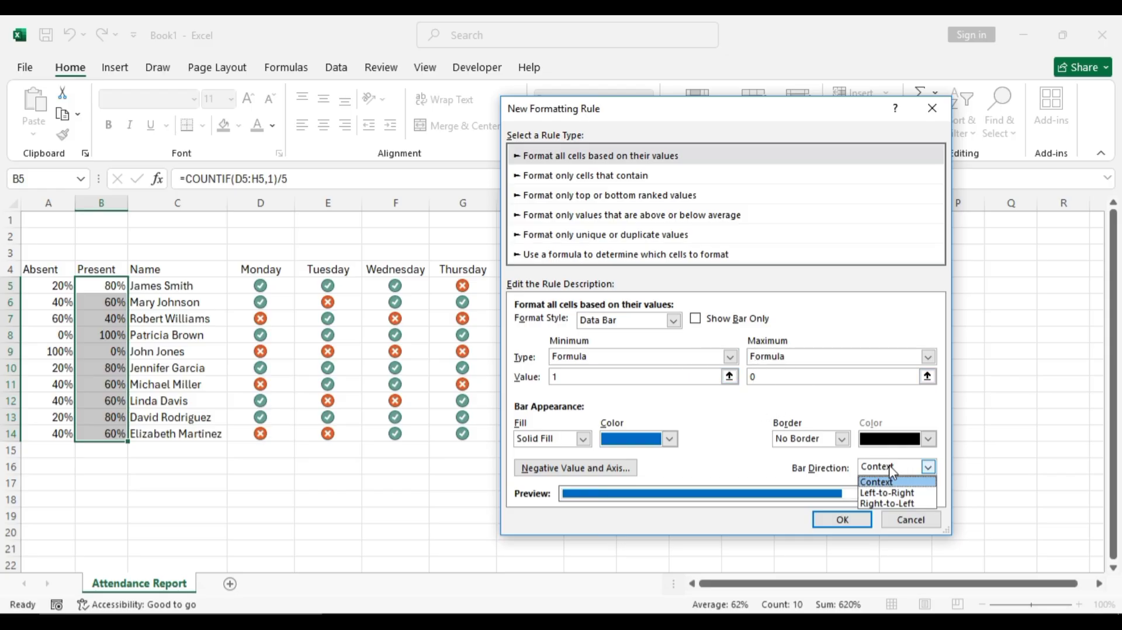
pyautogui.click(879, 503)
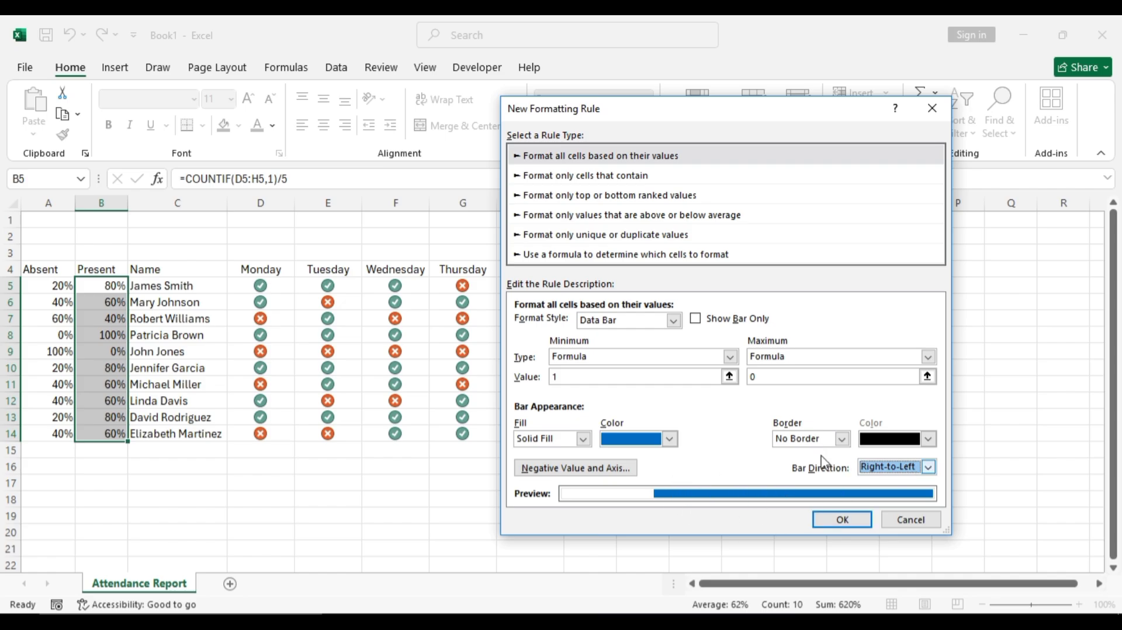
# Step: Set the Present bars' minimum to 0, maximum to 1 and direction to Left-to-Right, and apply the rule
pyautogui.click(552, 376)
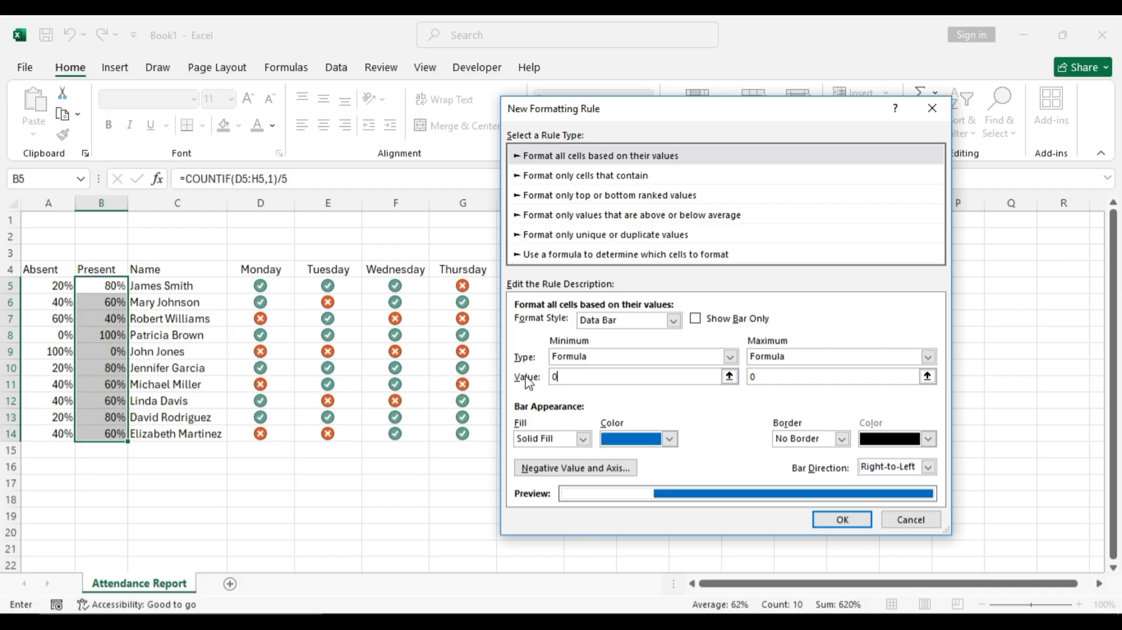
pyautogui.click(771, 377)
pyautogui.click(879, 468)
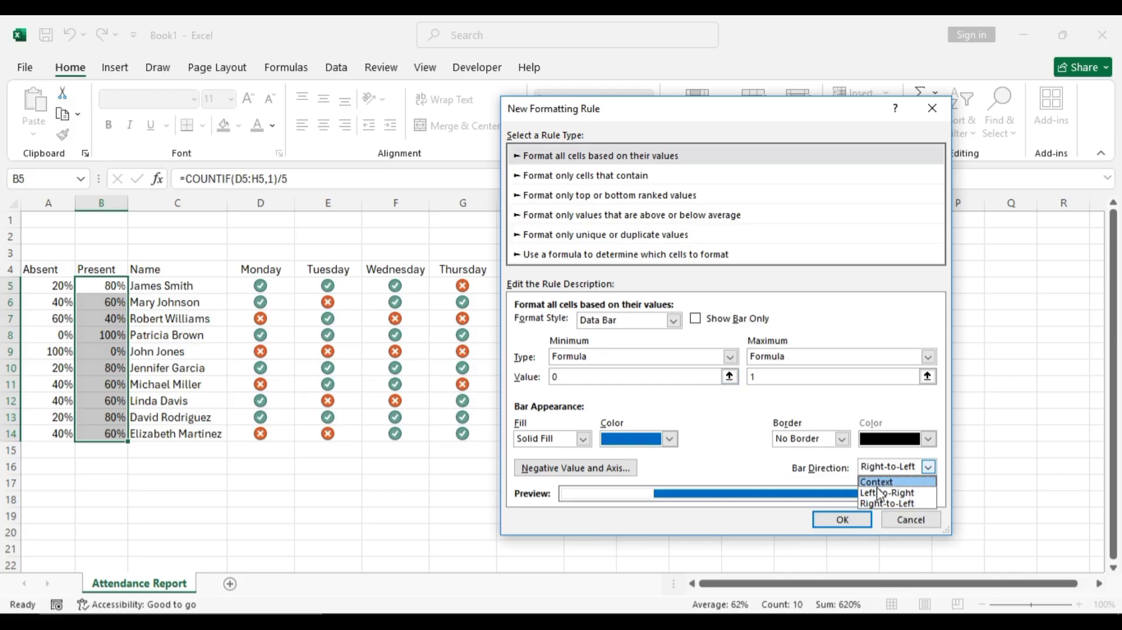
pyautogui.click(886, 493)
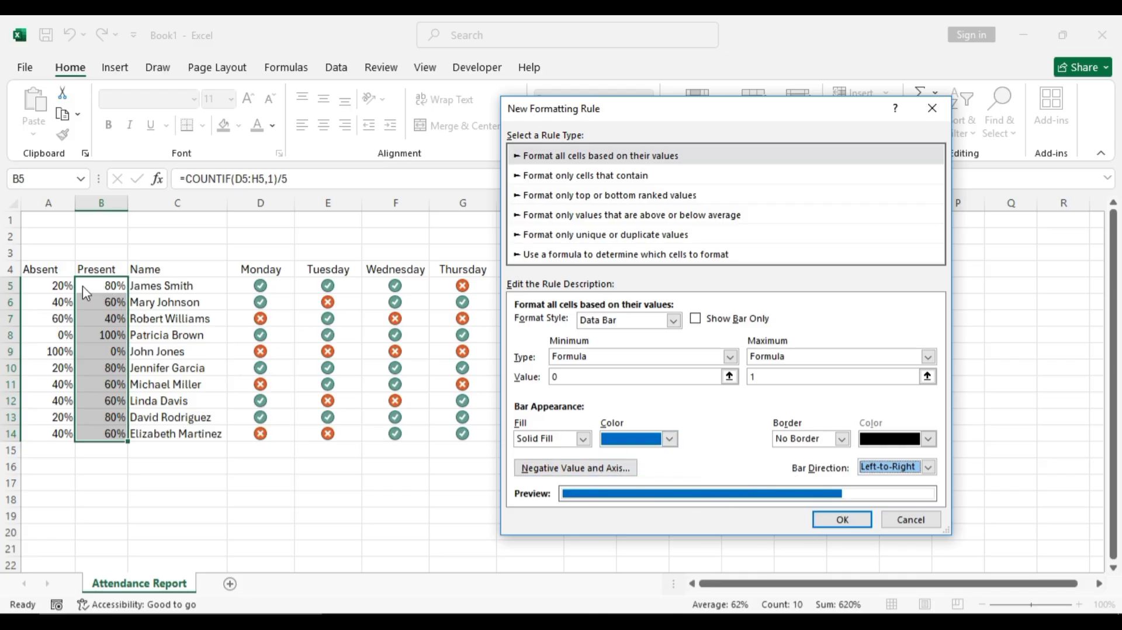
pyautogui.click(842, 523)
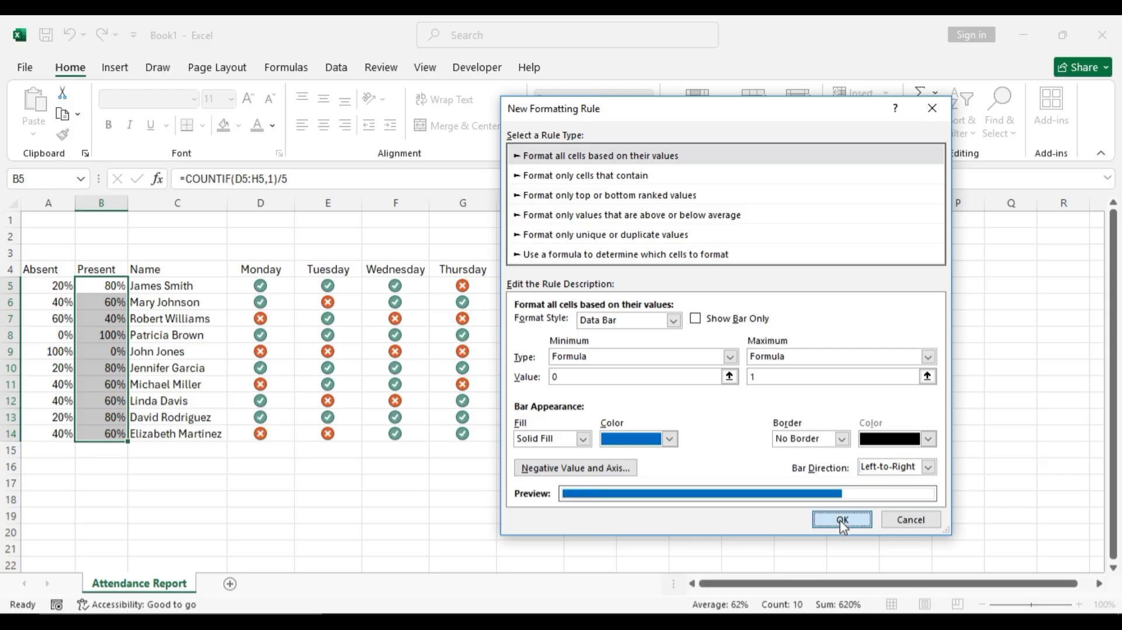
pyautogui.click(659, 467)
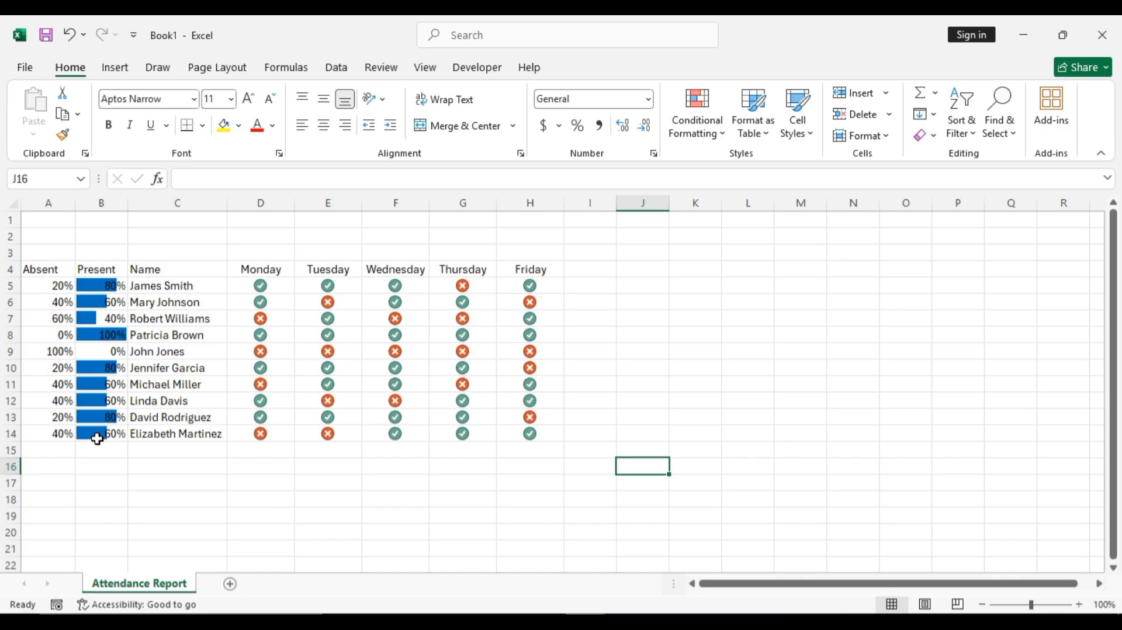
# Step: Start a custom data bar rule for the Absent percentages in A5:A14 with a solid standard orange fill
pyautogui.moveTo(42, 287); pyautogui.dragTo(48, 433)
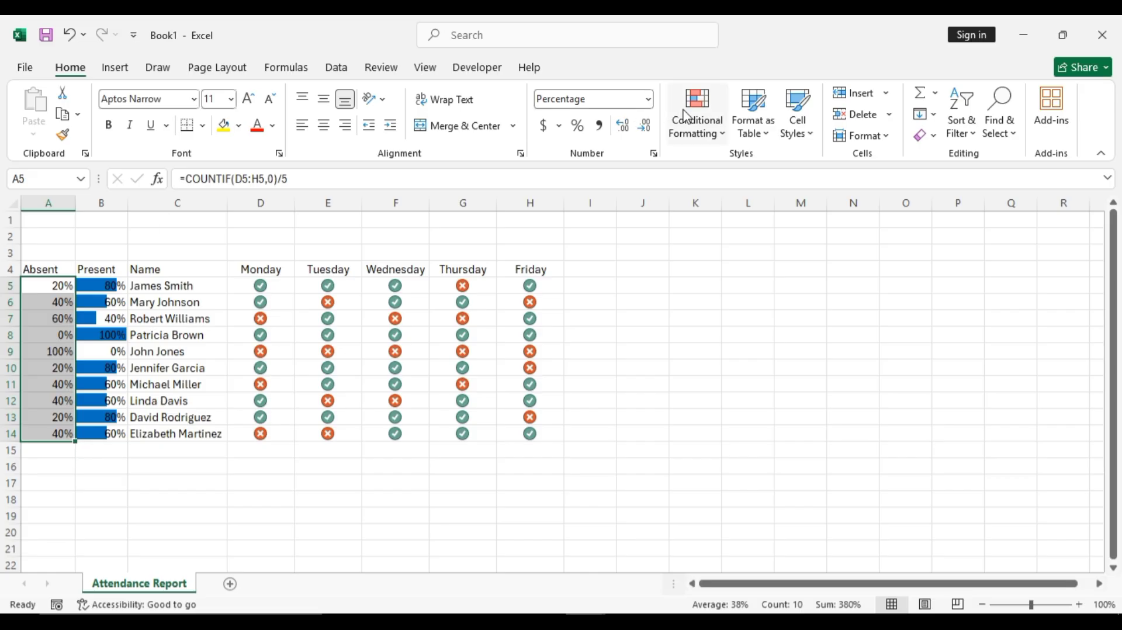
pyautogui.click(715, 142)
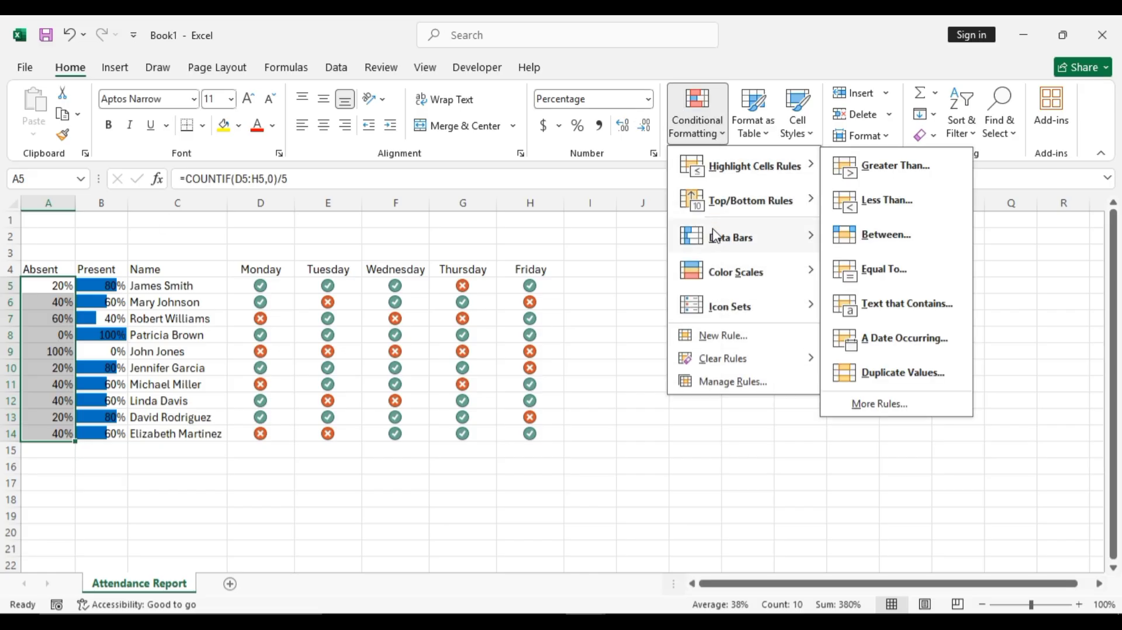
pyautogui.moveTo(715, 237)
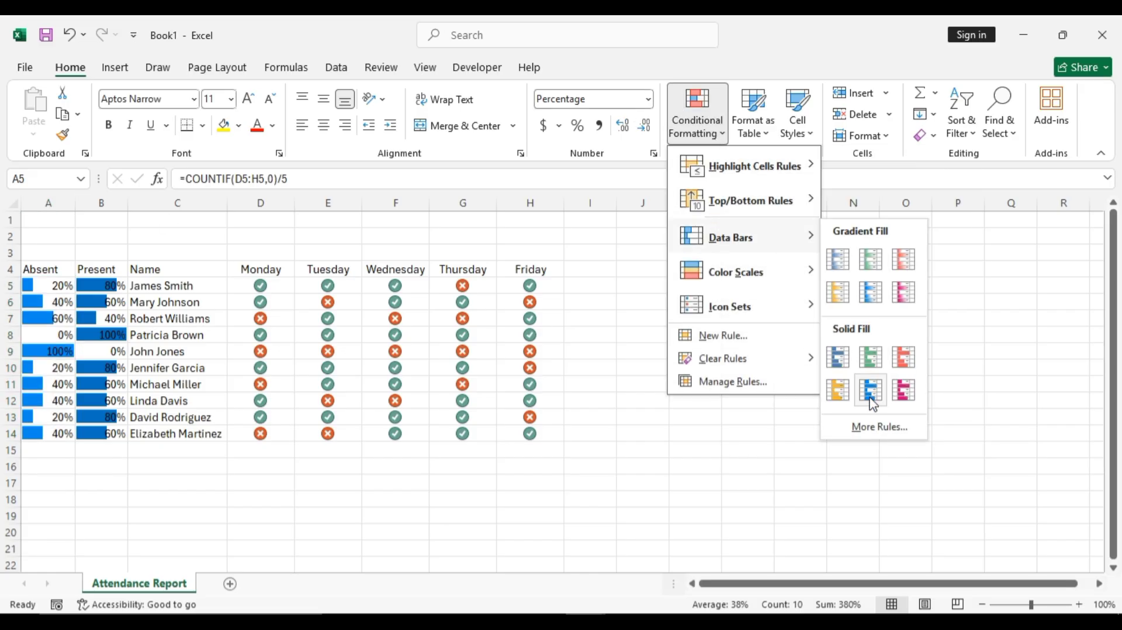
pyautogui.click(868, 428)
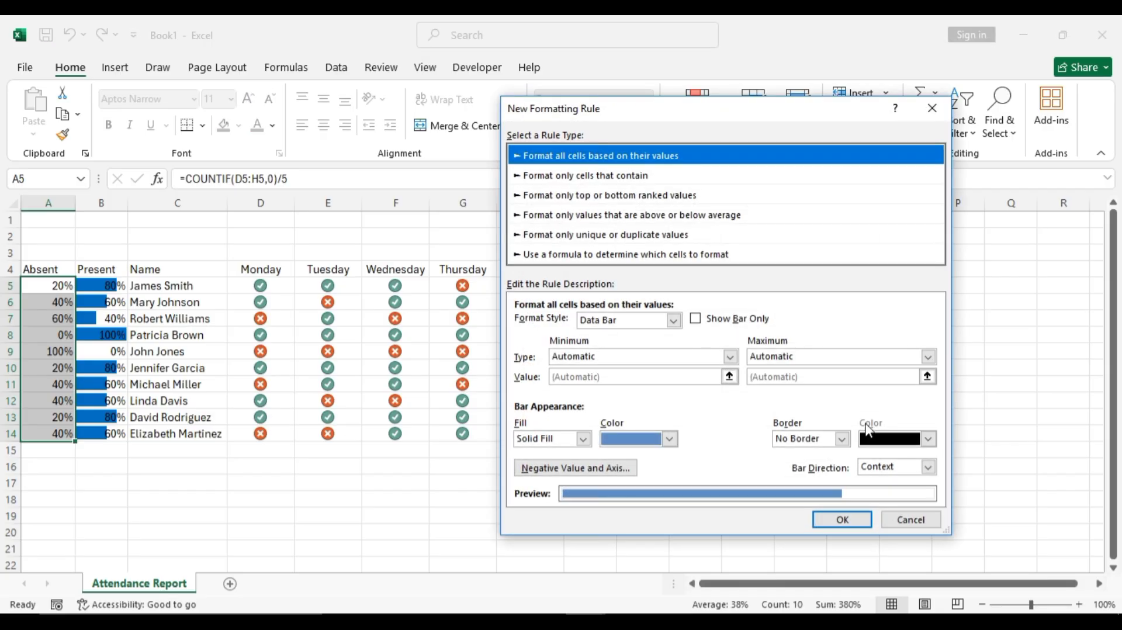
pyautogui.click(666, 440)
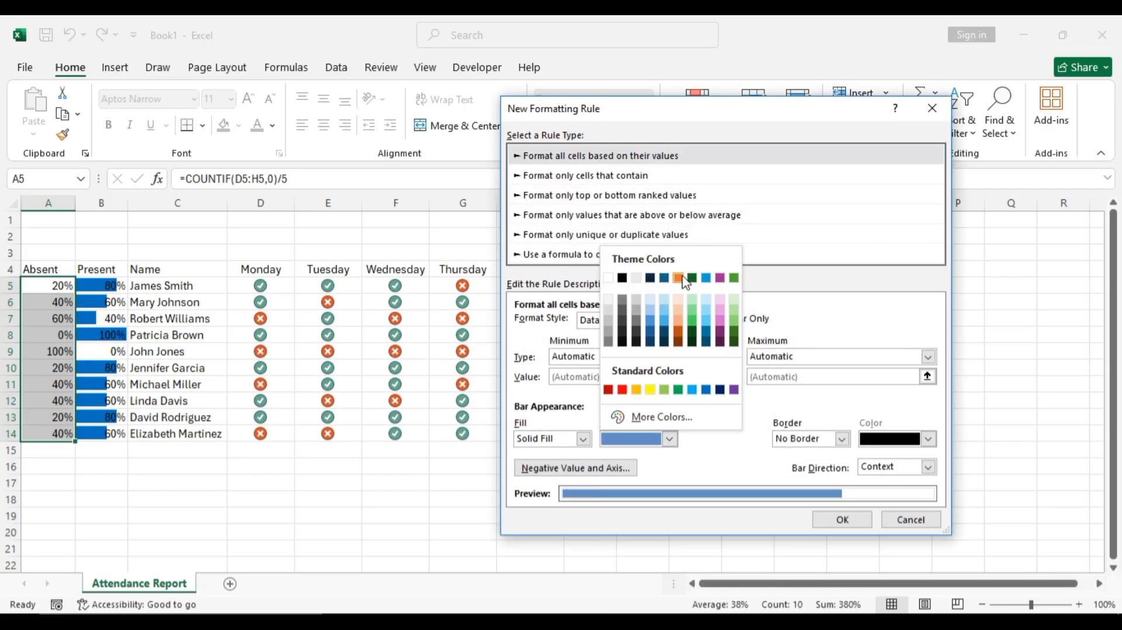
pyautogui.click(637, 391)
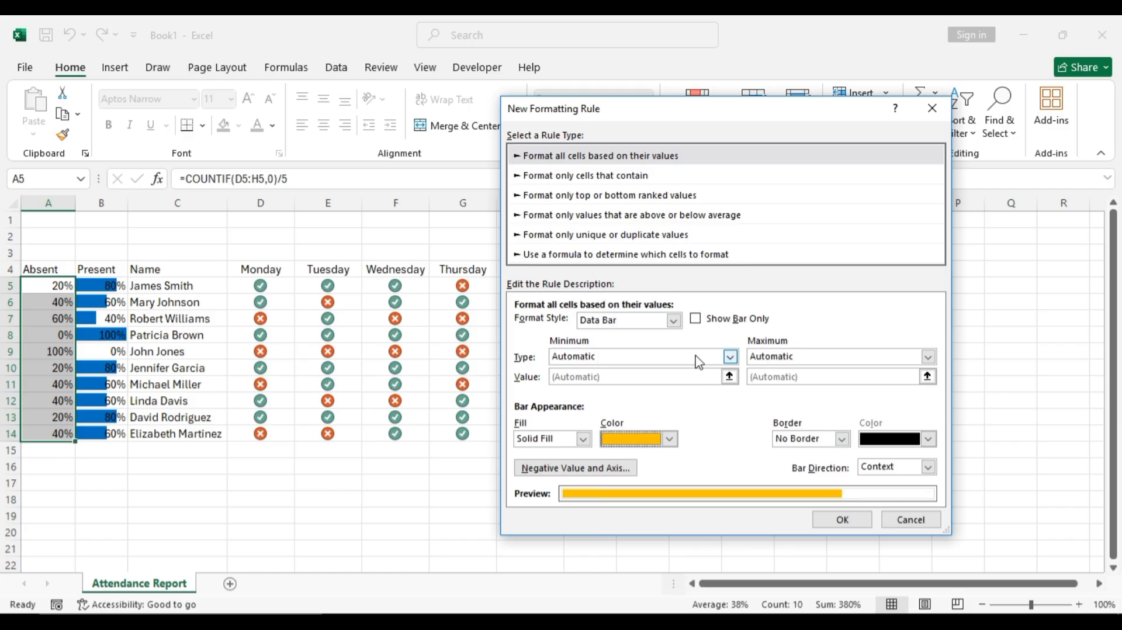
# Step: Set the Absent bars' minimum to Formula 0, maximum to Formula 1 and direction to Right-to-Left, and apply the rule
pyautogui.click(730, 356)
pyautogui.click(653, 409)
pyautogui.click(780, 356)
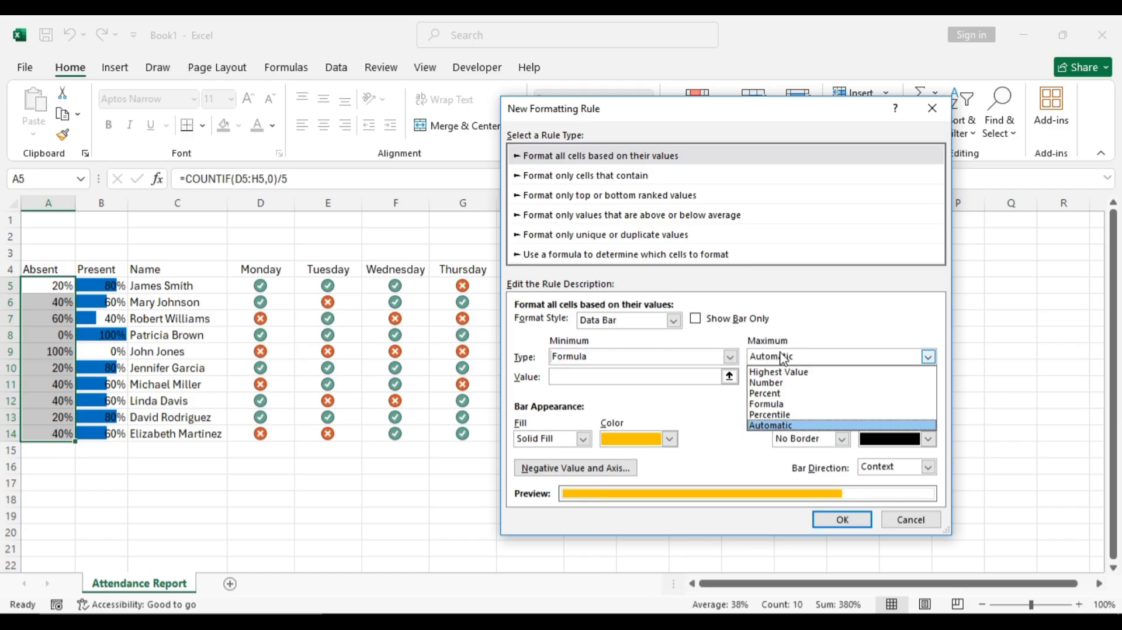
pyautogui.click(774, 403)
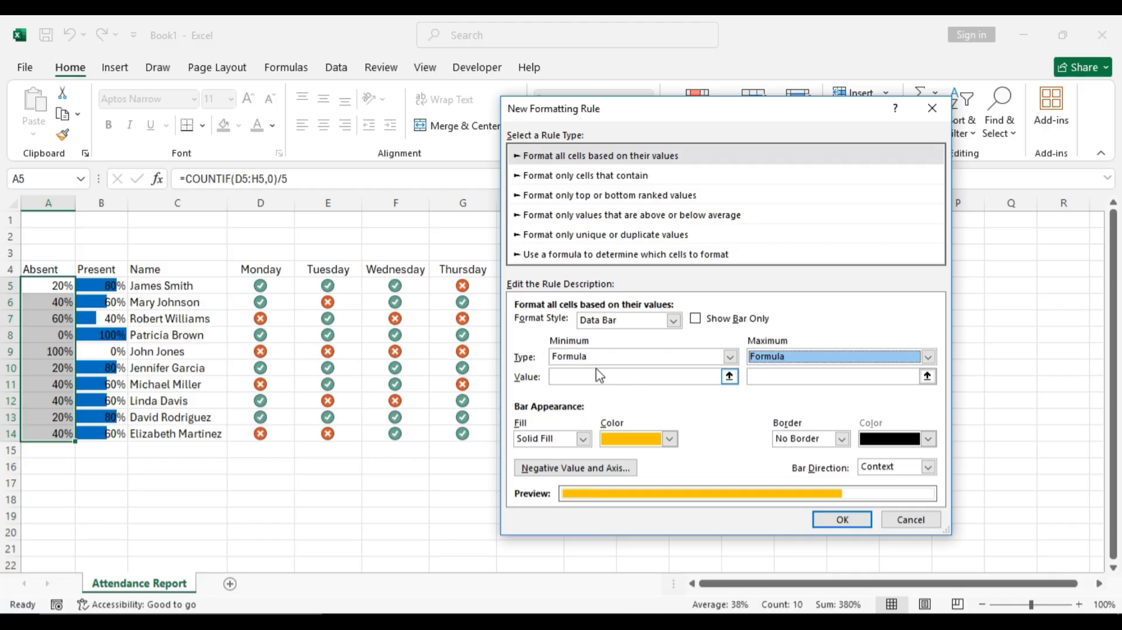
pyautogui.click(605, 376)
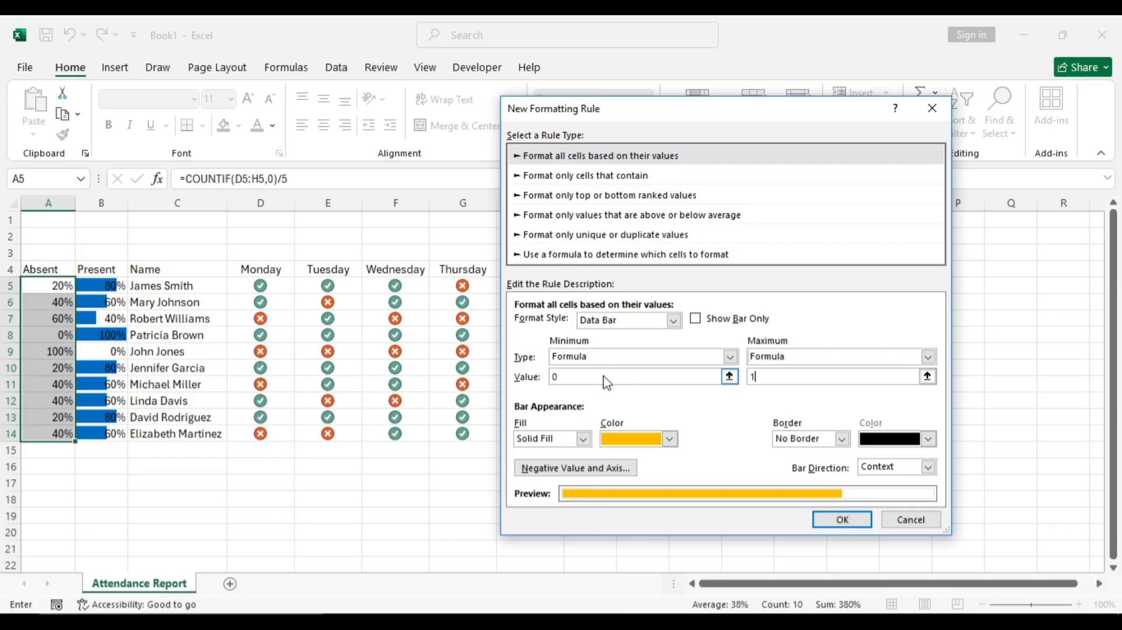
pyautogui.click(887, 470)
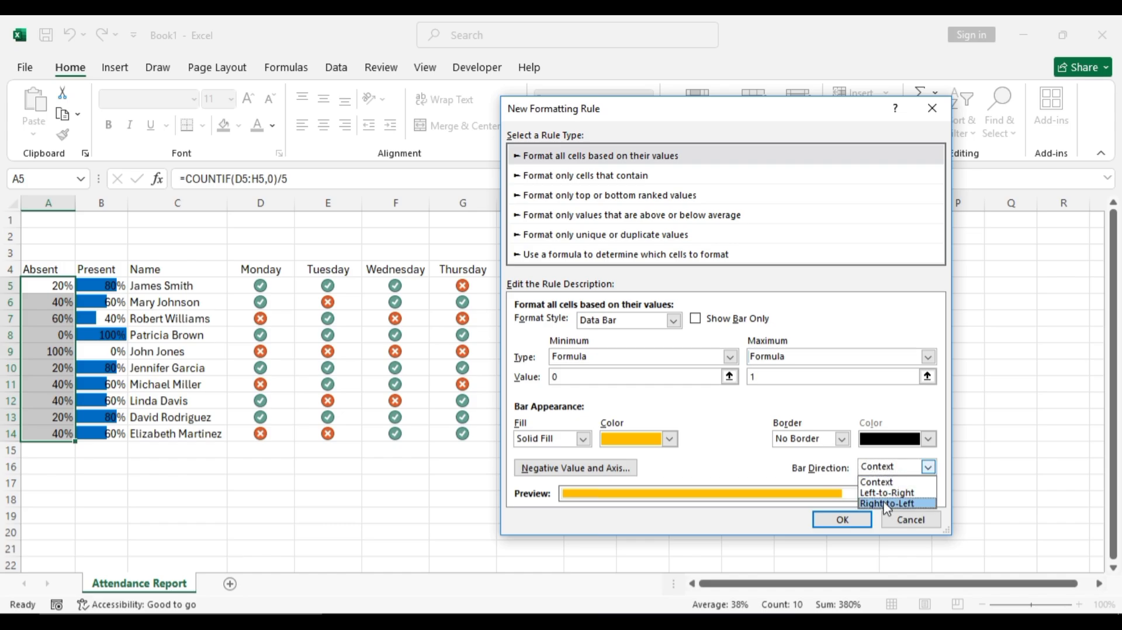
pyautogui.click(887, 503)
pyautogui.click(861, 521)
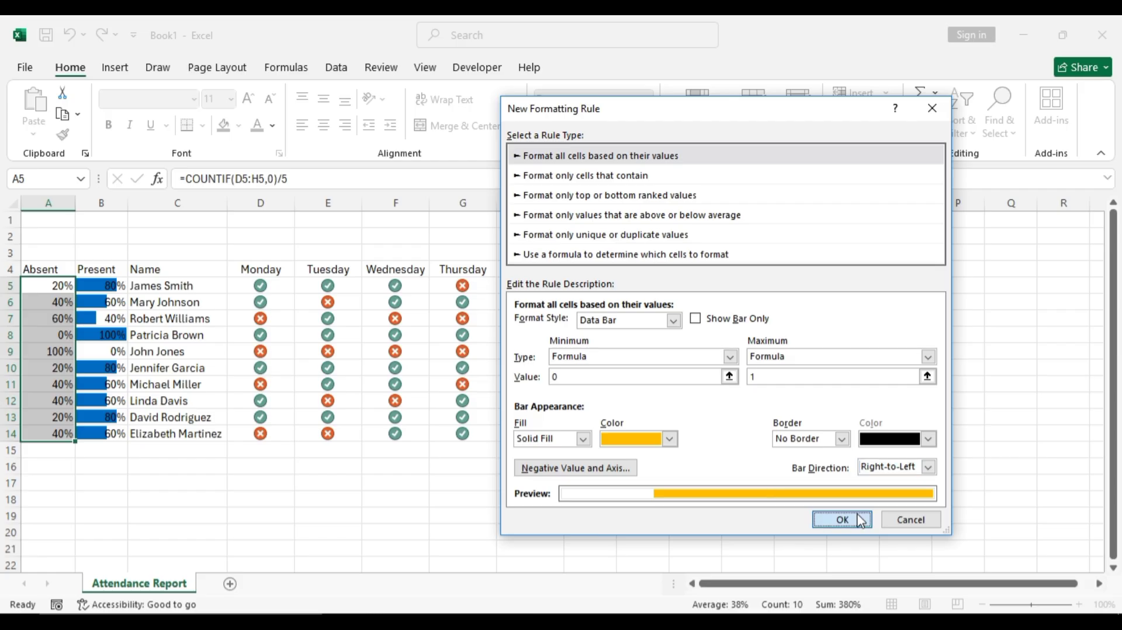
pyautogui.click(586, 453)
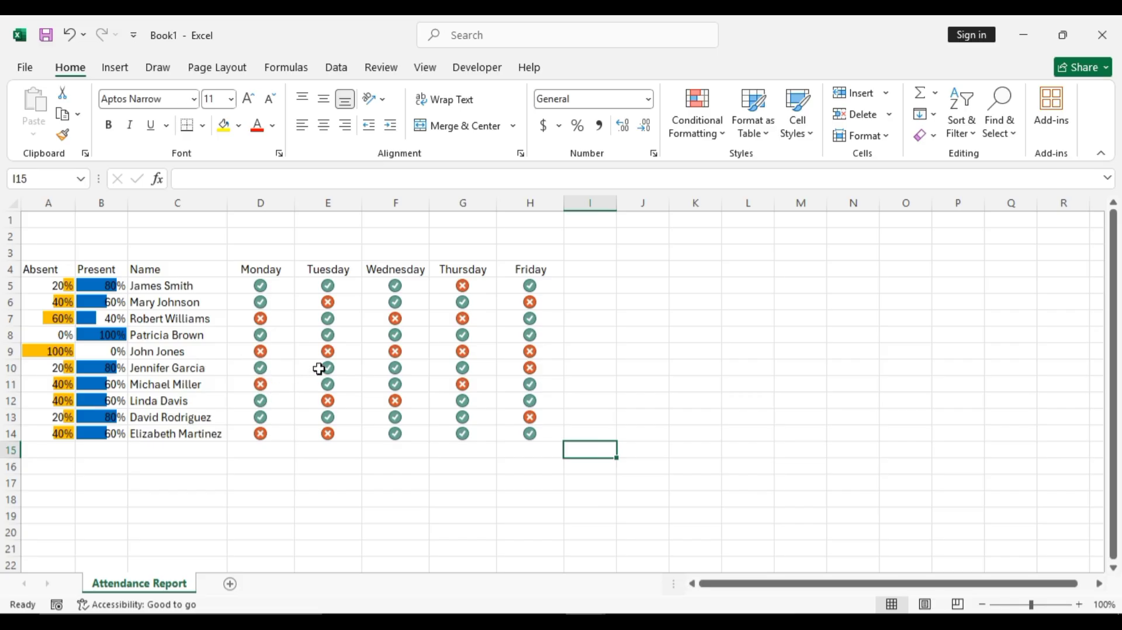
# Step: Enter 0 in E5:H5 to mark the first person absent from Tuesday to Friday
pyautogui.click(268, 284)
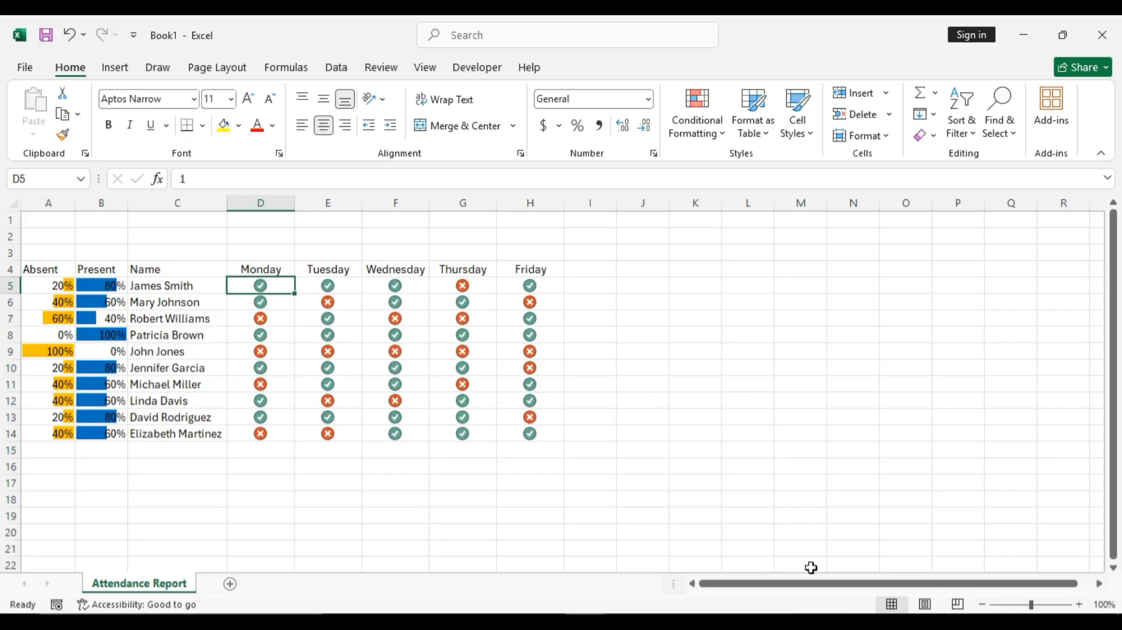
pyautogui.press('Right')
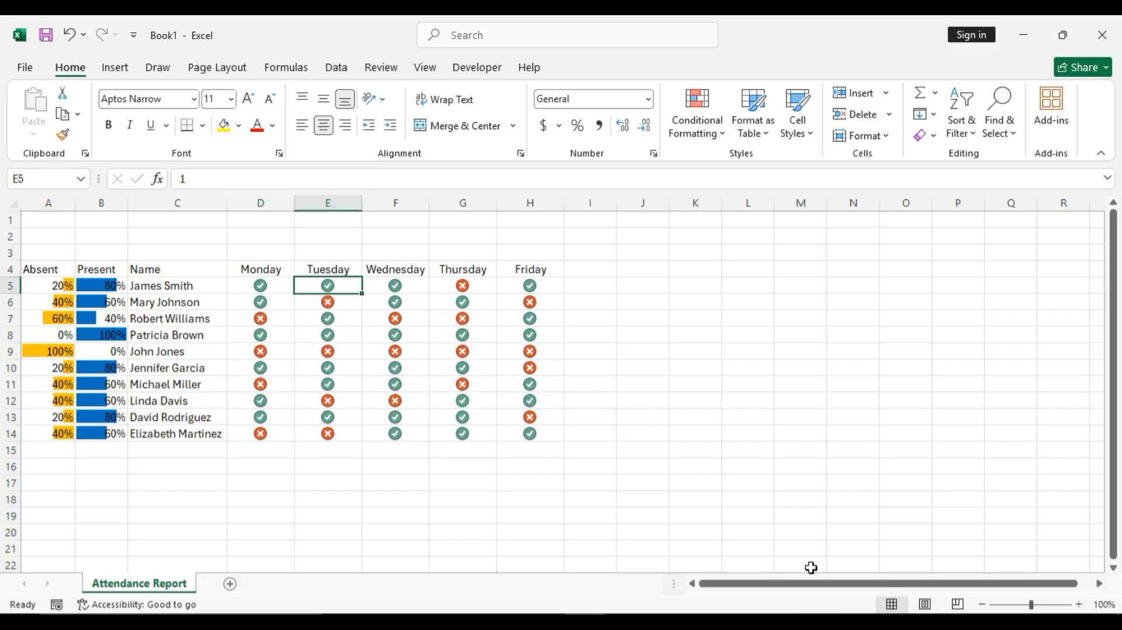
pyautogui.write('0')
pyautogui.press('Right')
pyautogui.write('0')
pyautogui.press('Right')
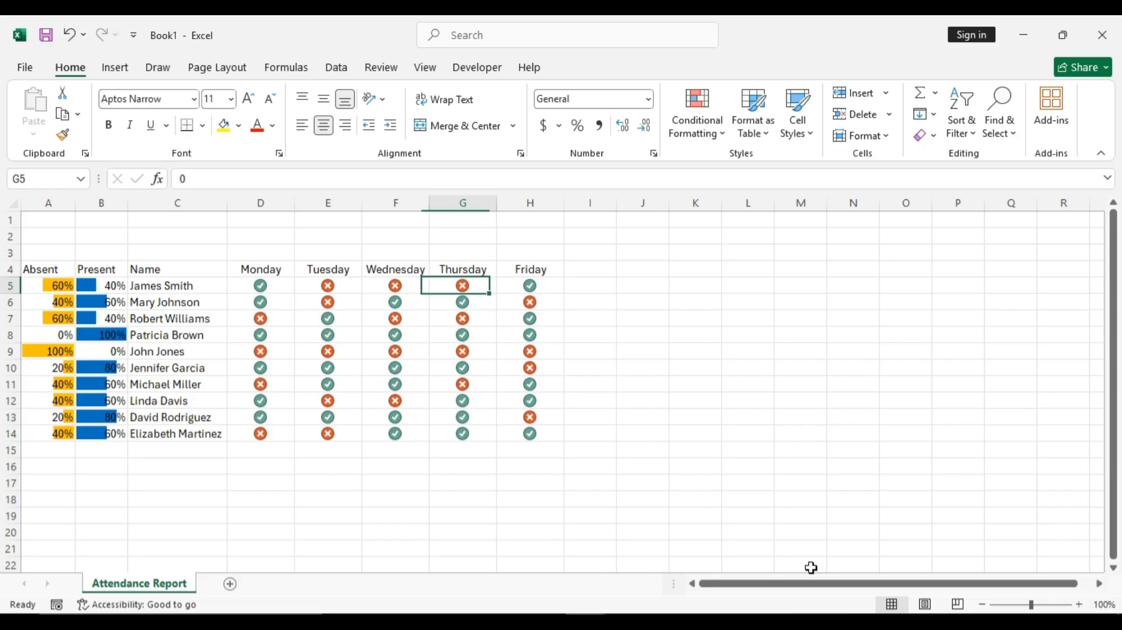
pyautogui.write('0')
pyautogui.press('Right')
pyautogui.write('0')
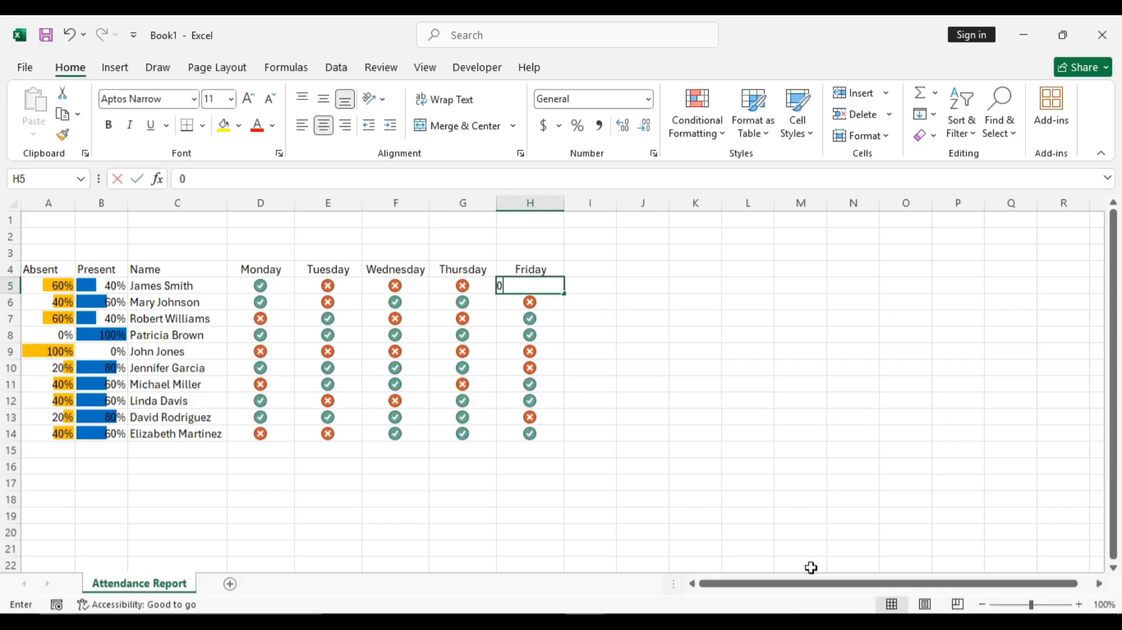
pyautogui.press('Return')
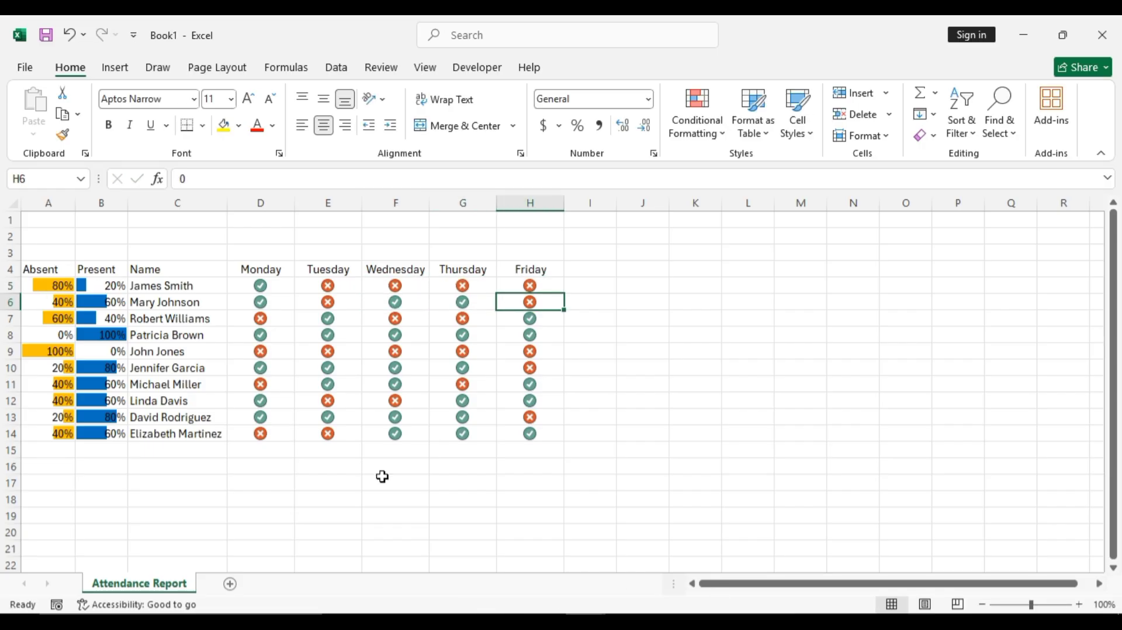
# Step: Enter 1 in D9 and F9 to mark the fifth person present on Monday and Wednesday
pyautogui.click(271, 355)
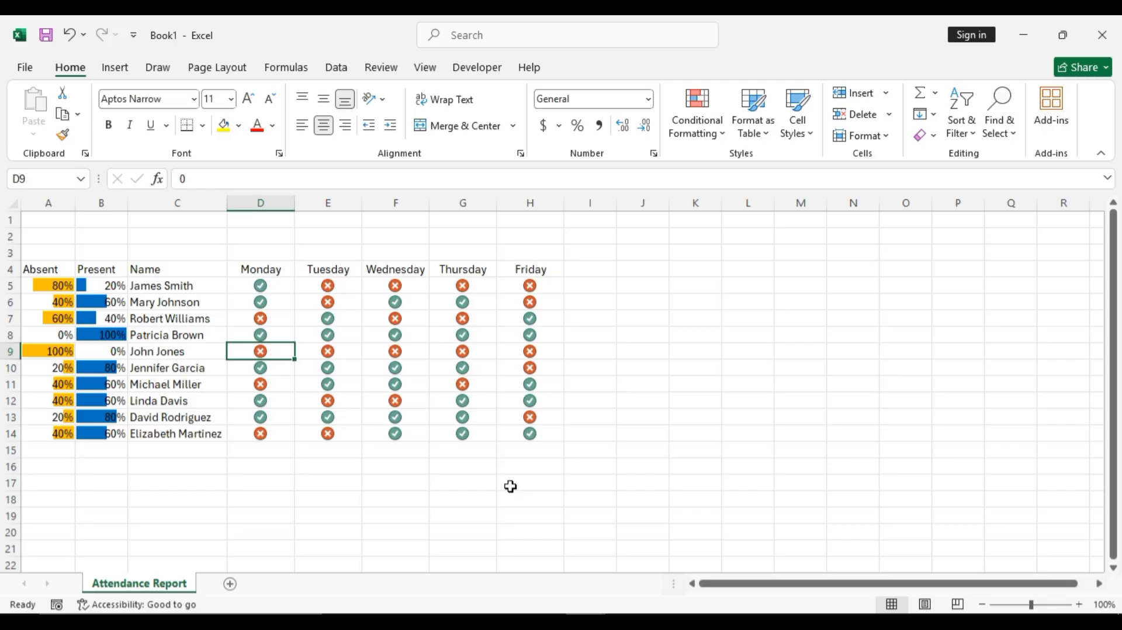
pyautogui.write('1')
pyautogui.hotkey('ctrl', 'Return')
pyautogui.press('Right')
pyautogui.press('Right')
pyautogui.write('1')
pyautogui.press('Return')
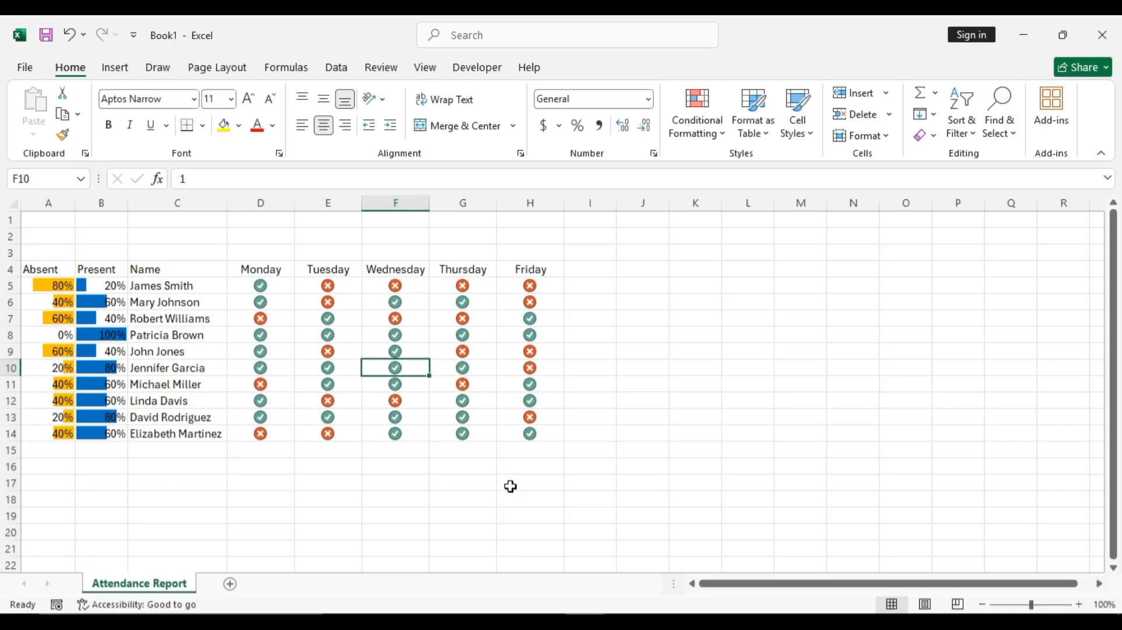
# Step: Center the Absent and Present headings in A4:B4
pyautogui.click(45, 209)
pyautogui.moveTo(45, 269); pyautogui.dragTo(99, 270)
pyautogui.click(324, 125)
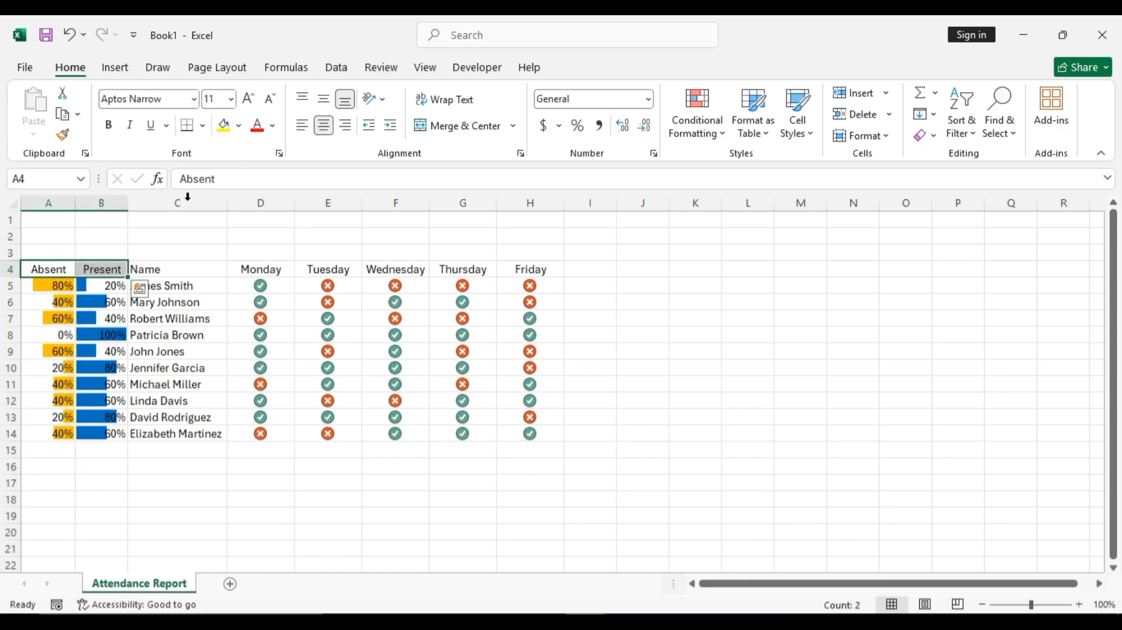
# Step: Fill the header row A4:H4 with the standard green color
pyautogui.click(157, 272)
pyautogui.moveTo(68, 269); pyautogui.dragTo(523, 268)
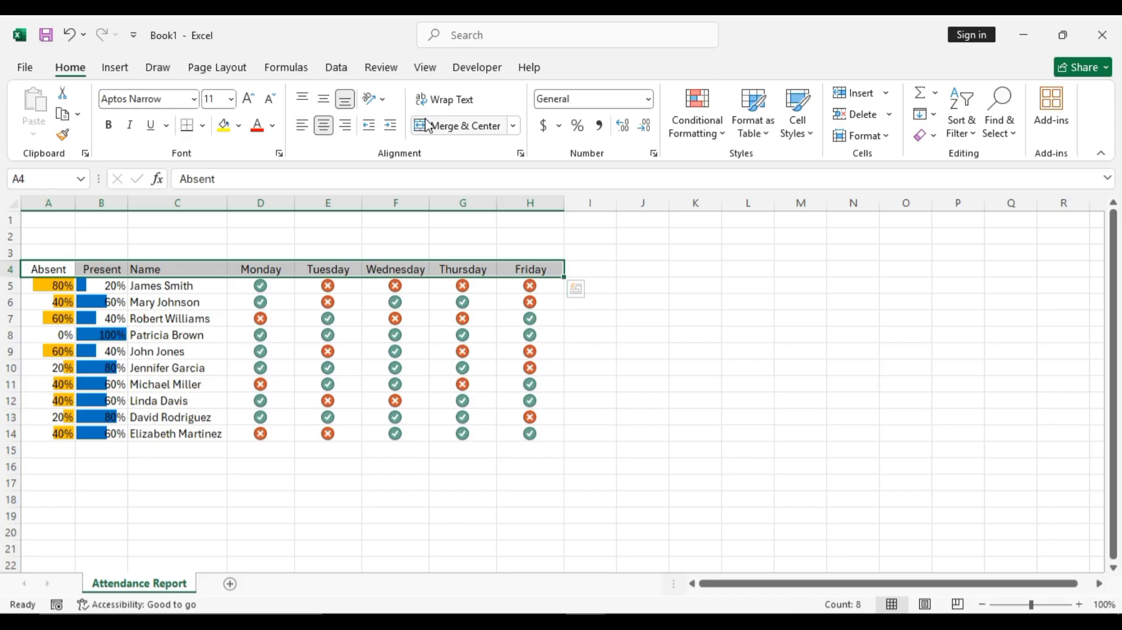
pyautogui.click(239, 125)
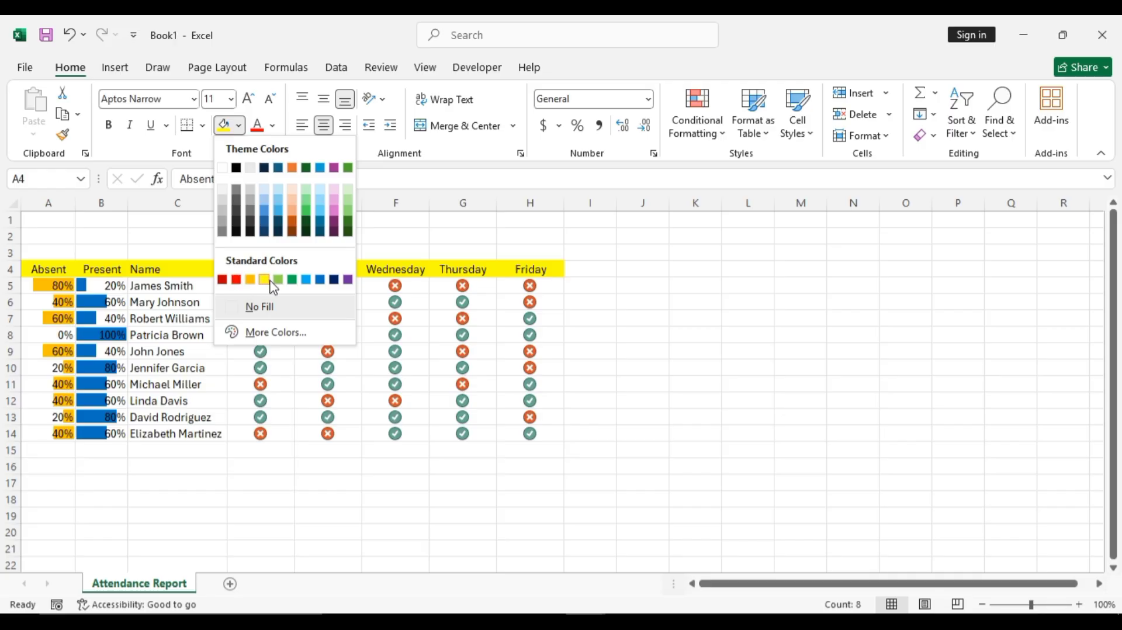
pyautogui.click(292, 280)
pyautogui.click(701, 319)
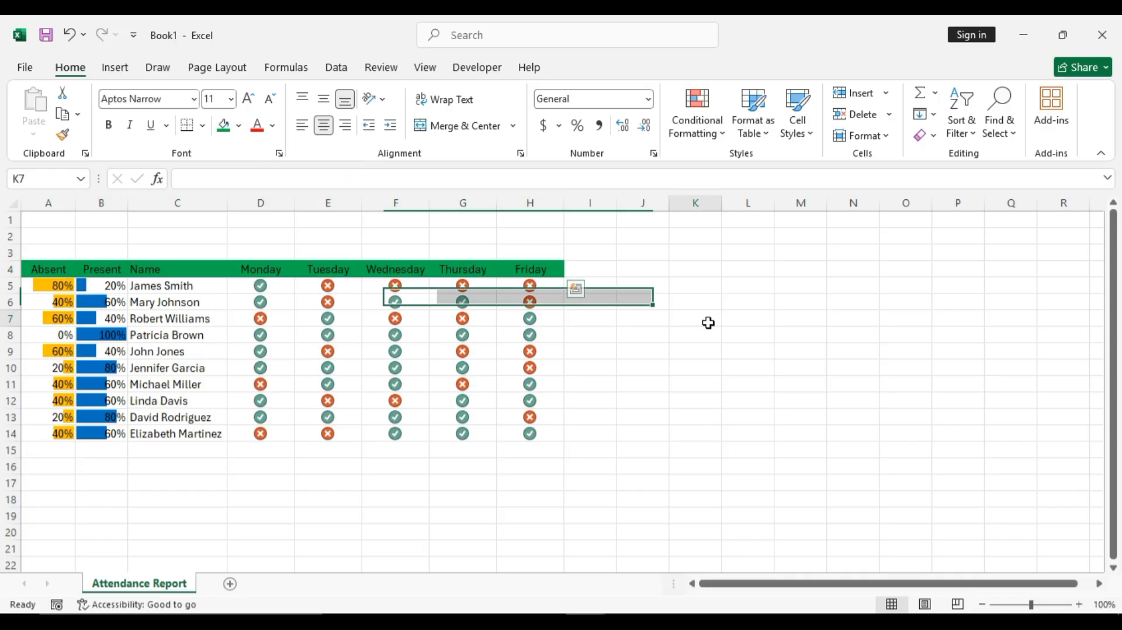
# Step: Make the header text in A4:H4 white and bold
pyautogui.click(45, 272)
pyautogui.moveTo(45, 272); pyautogui.dragTo(530, 271)
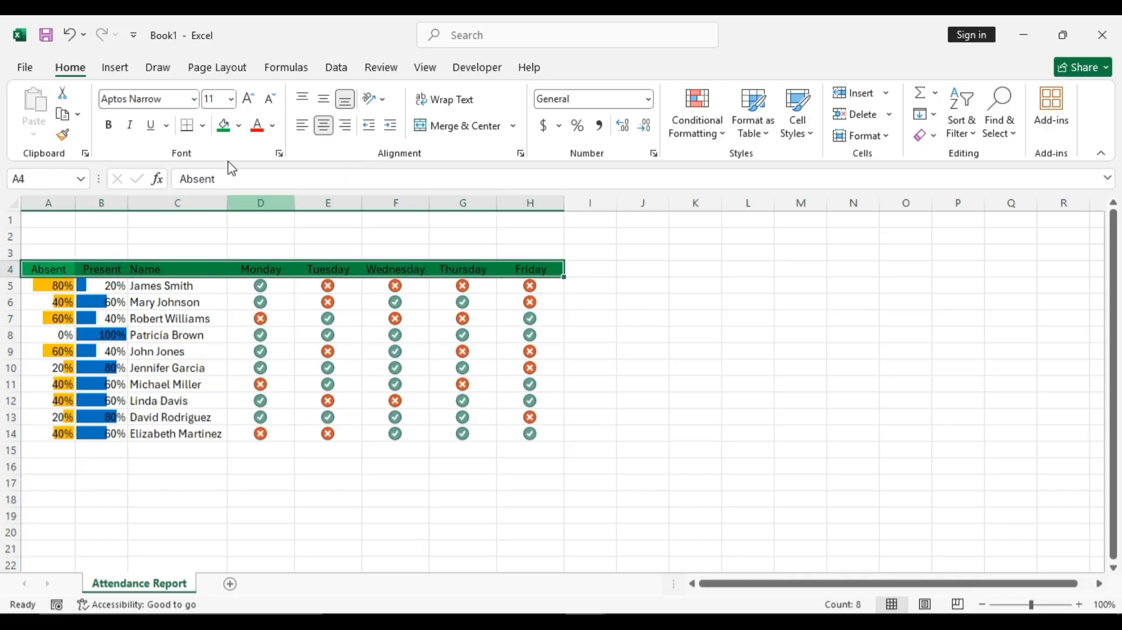
pyautogui.click(272, 125)
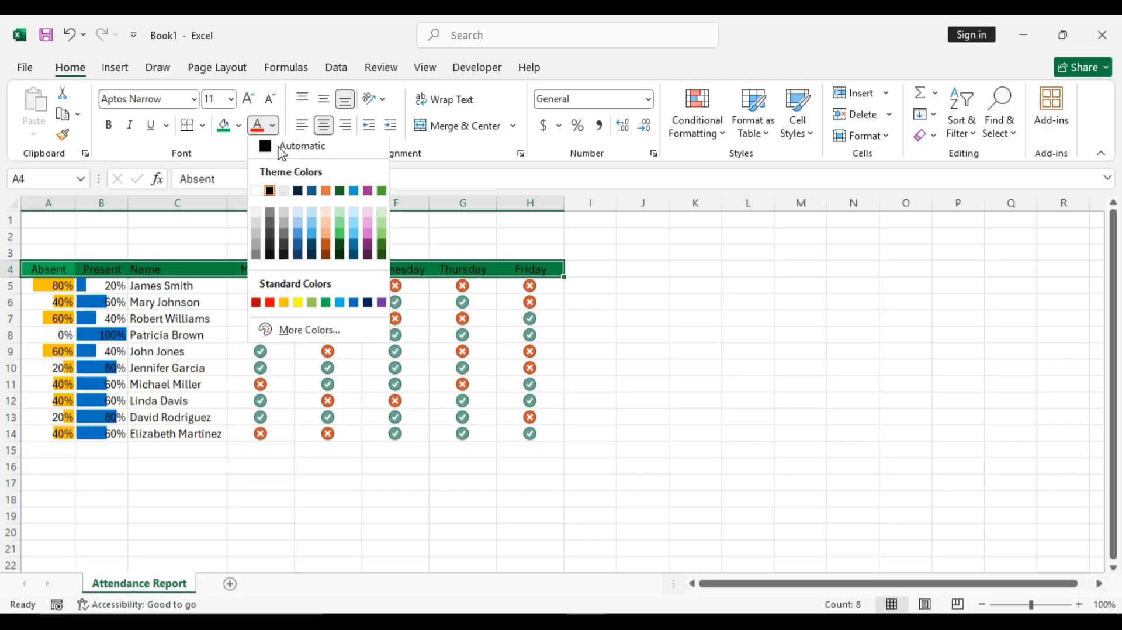
pyautogui.click(263, 193)
pyautogui.click(108, 125)
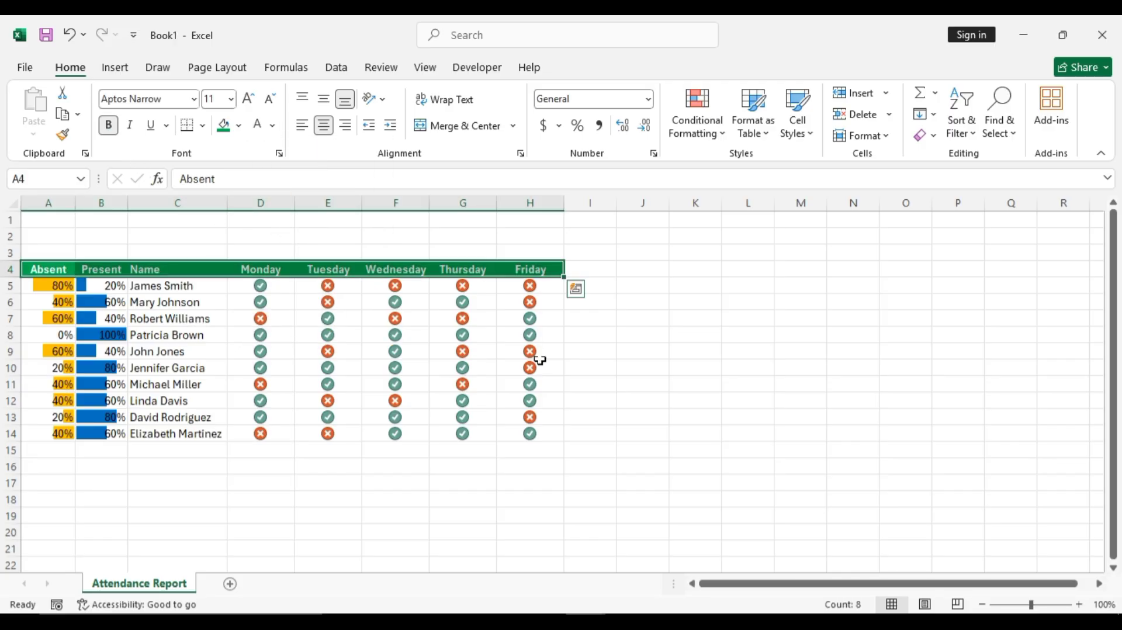
pyautogui.click(530, 334)
# Step: Try all borders on the attendance data in A5:H14, and undo them
pyautogui.moveTo(33, 287); pyautogui.dragTo(543, 451)
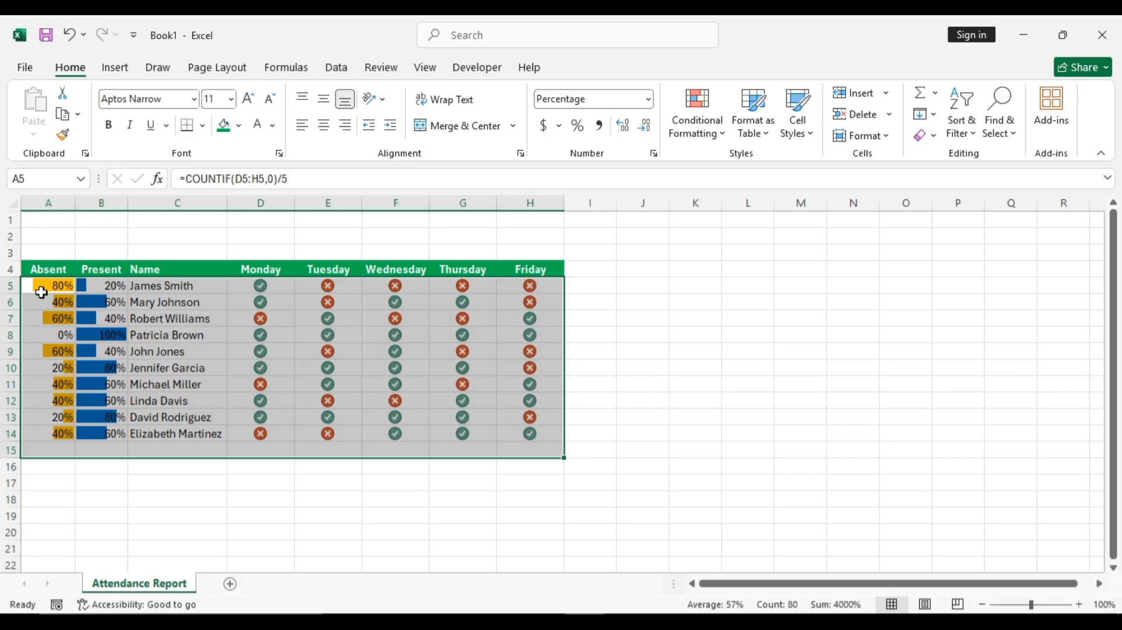
pyautogui.moveTo(26, 285); pyautogui.dragTo(539, 434)
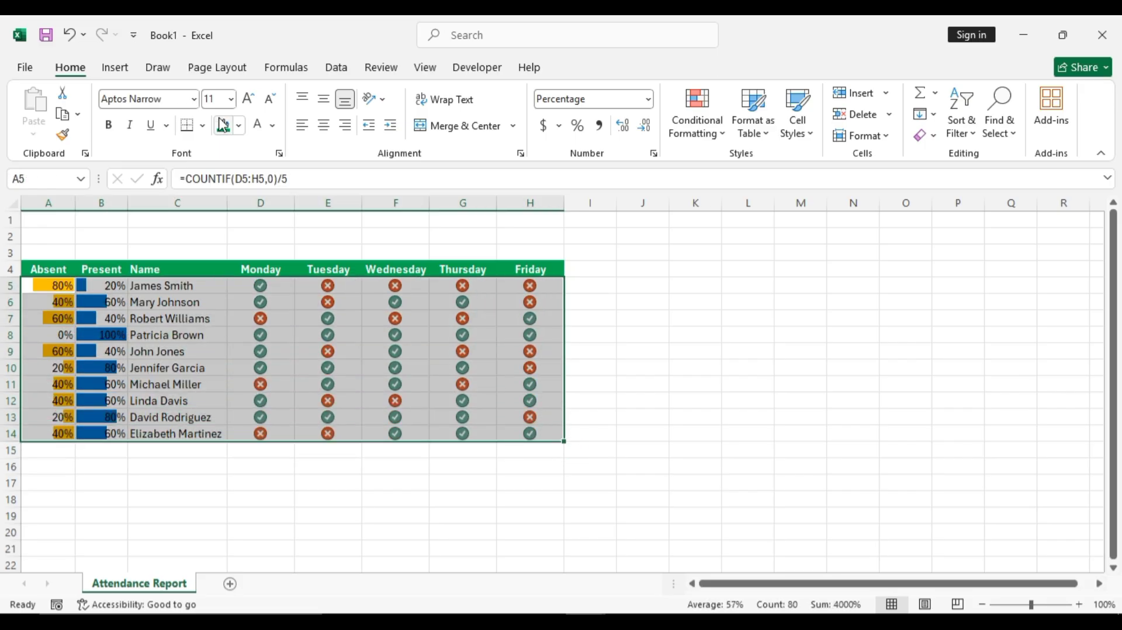
pyautogui.click(203, 125)
pyautogui.click(263, 289)
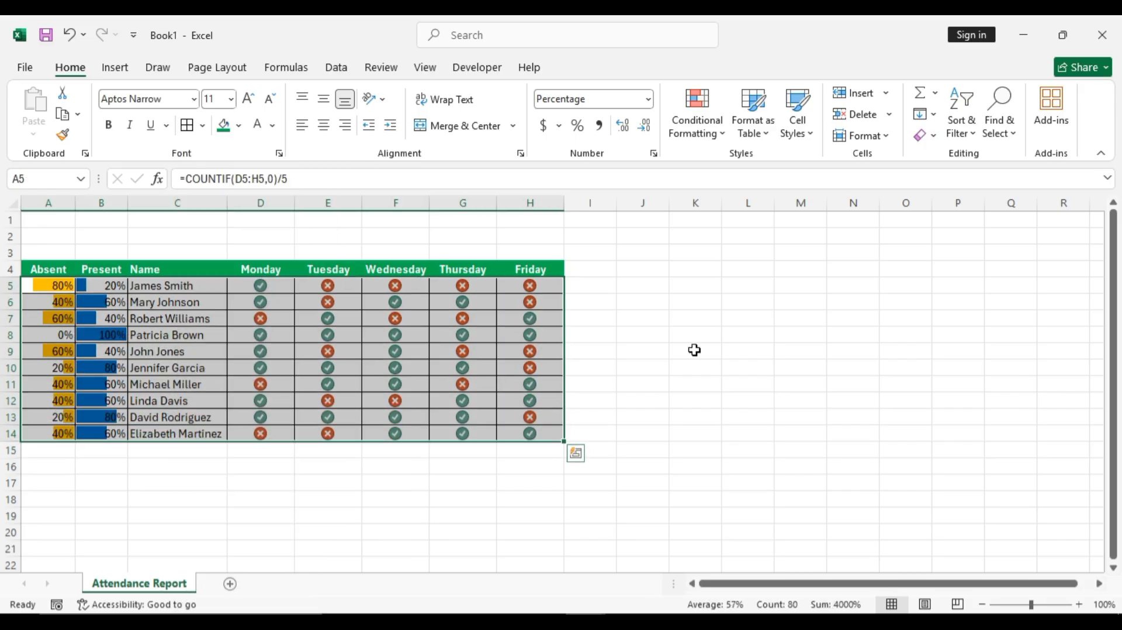
pyautogui.click(695, 351)
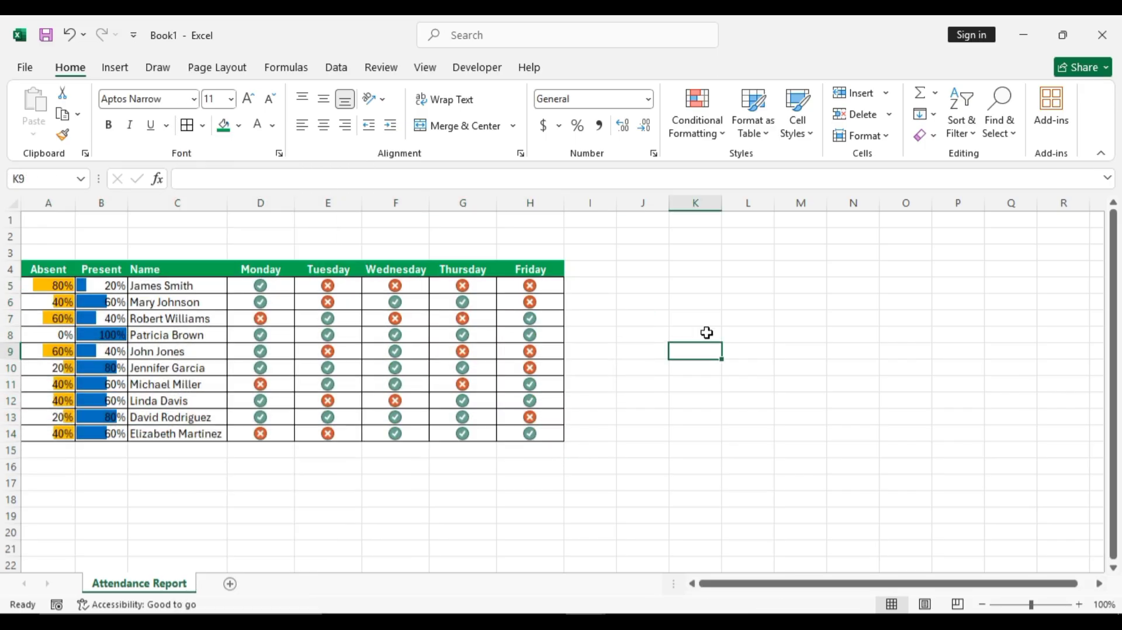
pyautogui.hotkey('ctrl', 'z')
pyautogui.click(641, 402)
# Step: Insert a blank column before the Absent column
pyautogui.click(48, 217)
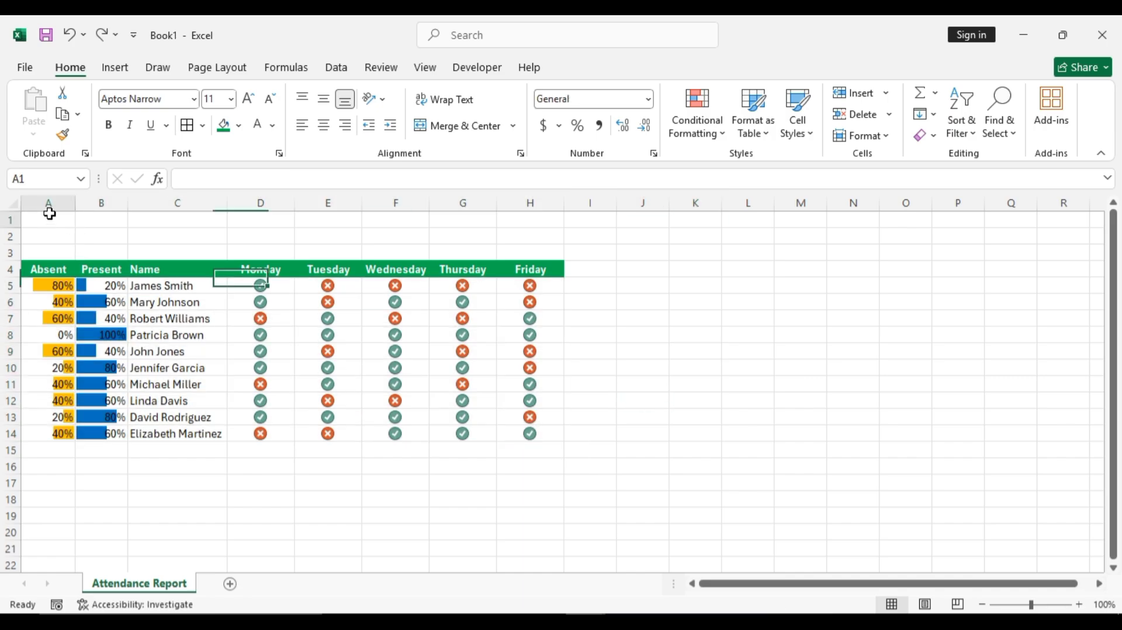
pyautogui.click(48, 199)
pyautogui.hotkey('ctrl', 'shift', '+')
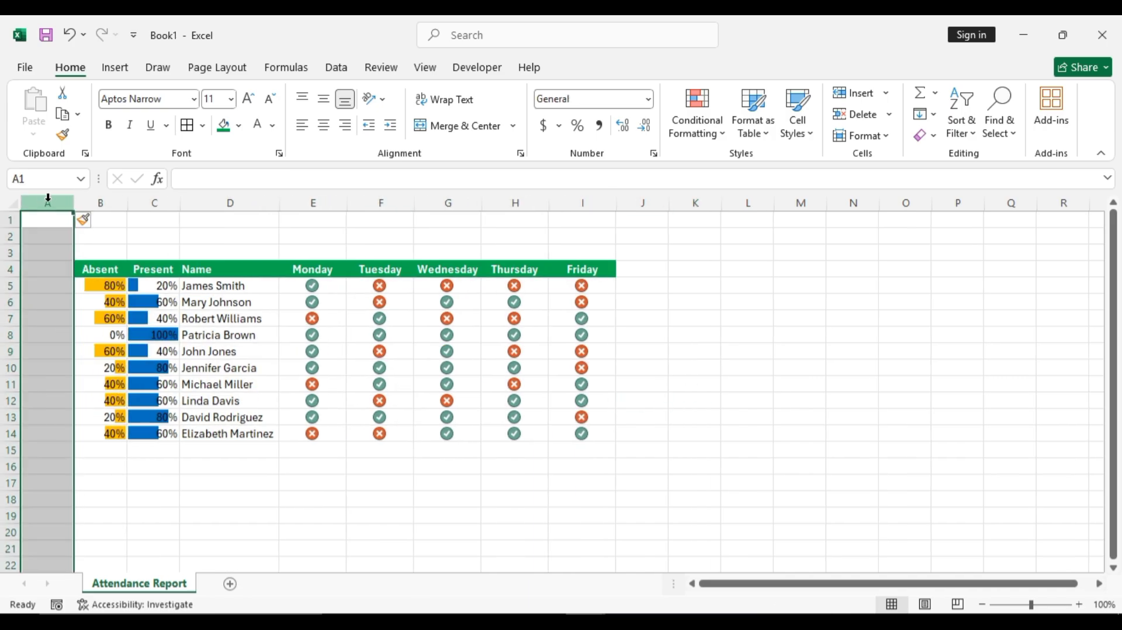
# Step: Widen the Absent and Present columns B:C equally
pyautogui.moveTo(108, 202); pyautogui.dragTo(178, 214)
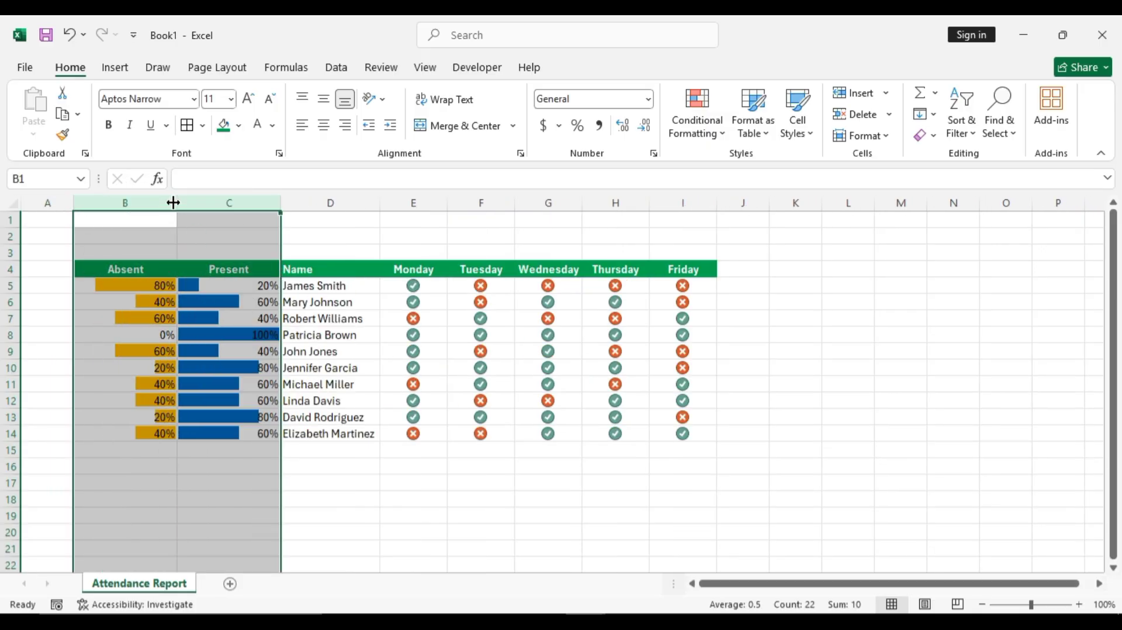
pyautogui.moveTo(173, 202); pyautogui.dragTo(154, 208)
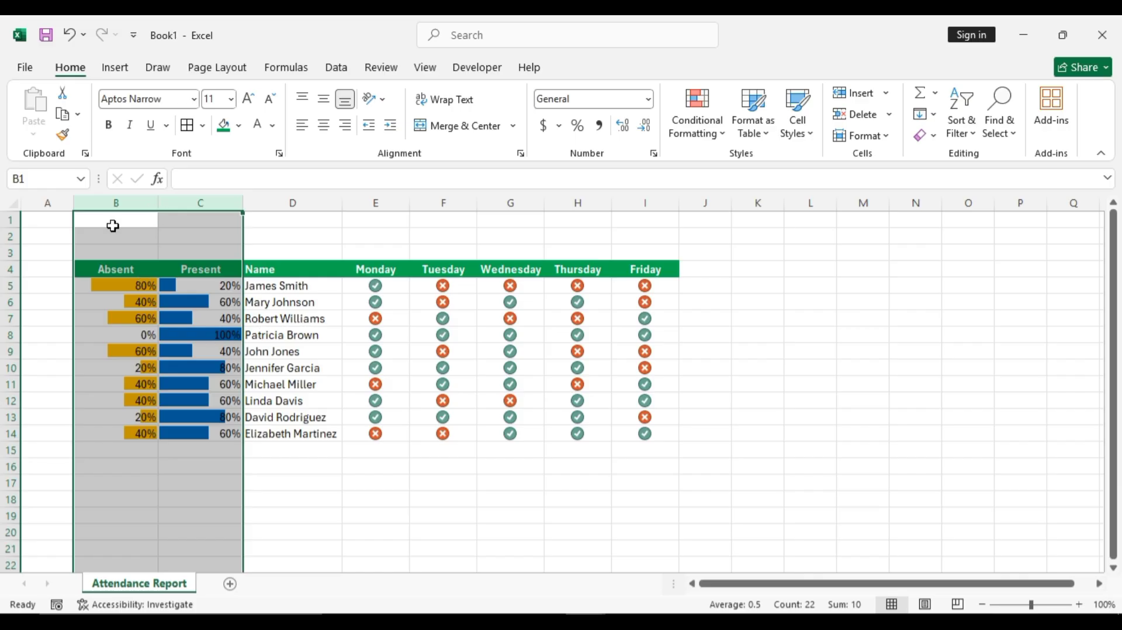
pyautogui.click(809, 368)
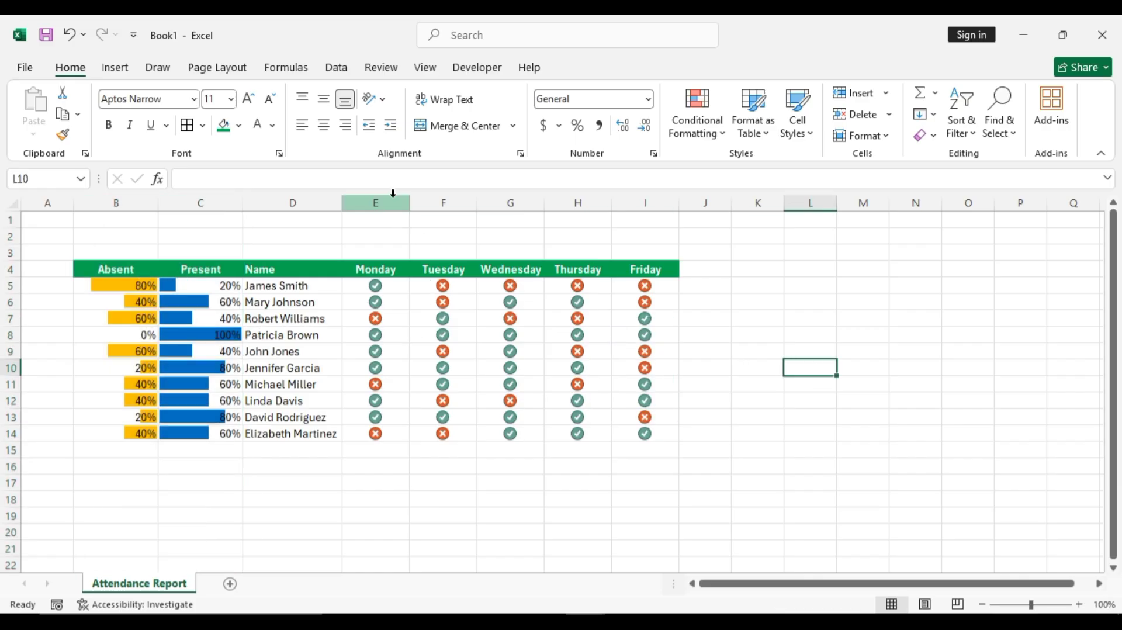
# Step: Widen the weekday columns E:I equally, and widen the Name column D as well
pyautogui.moveTo(391, 201); pyautogui.dragTo(630, 215)
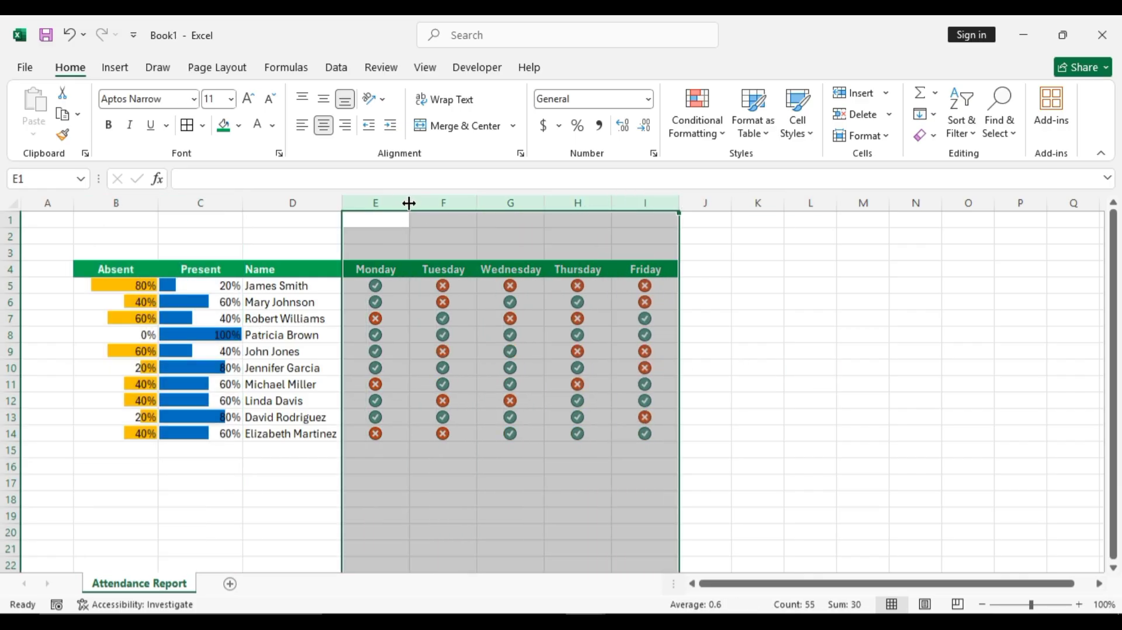
pyautogui.moveTo(409, 203); pyautogui.dragTo(430, 203)
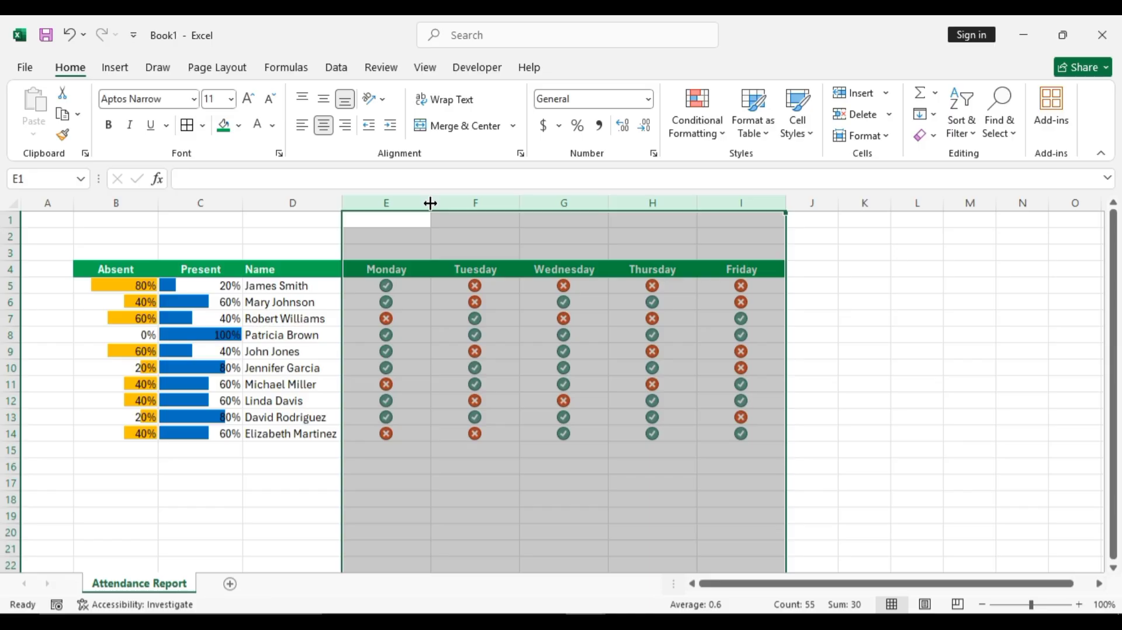
pyautogui.click(824, 344)
pyautogui.click(311, 204)
pyautogui.moveTo(342, 204); pyautogui.dragTo(412, 210)
pyautogui.click(929, 369)
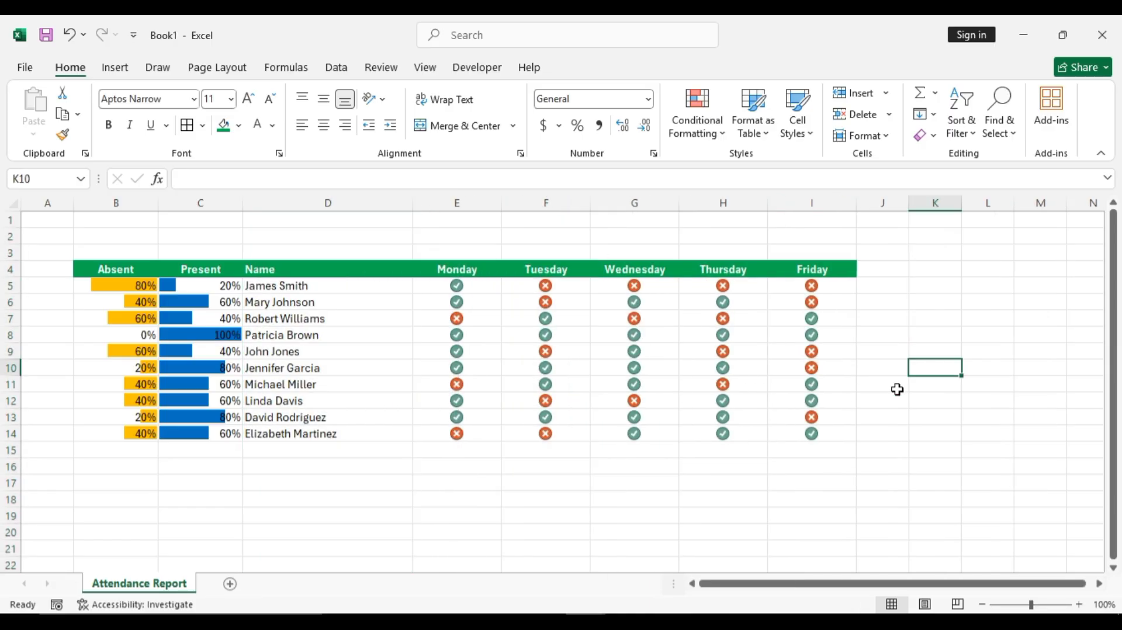
# Step: Try outside borders around the attendance data in B5:I14, and undo them
pyautogui.moveTo(69, 286); pyautogui.dragTo(88, 286)
pyautogui.click(88, 286)
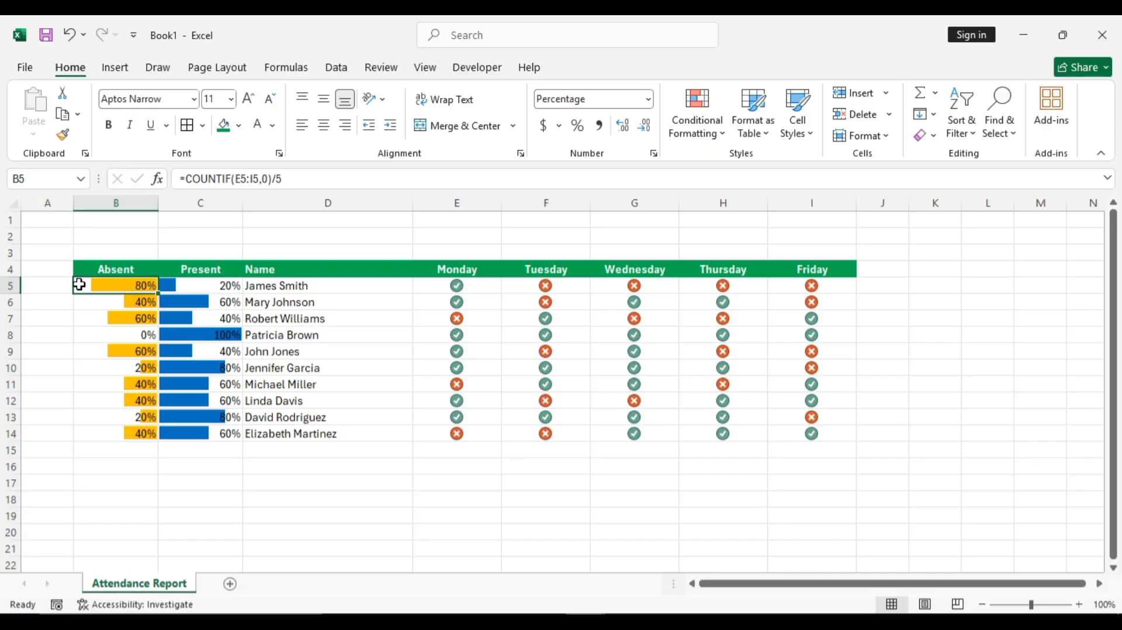
pyautogui.moveTo(79, 285); pyautogui.dragTo(814, 441)
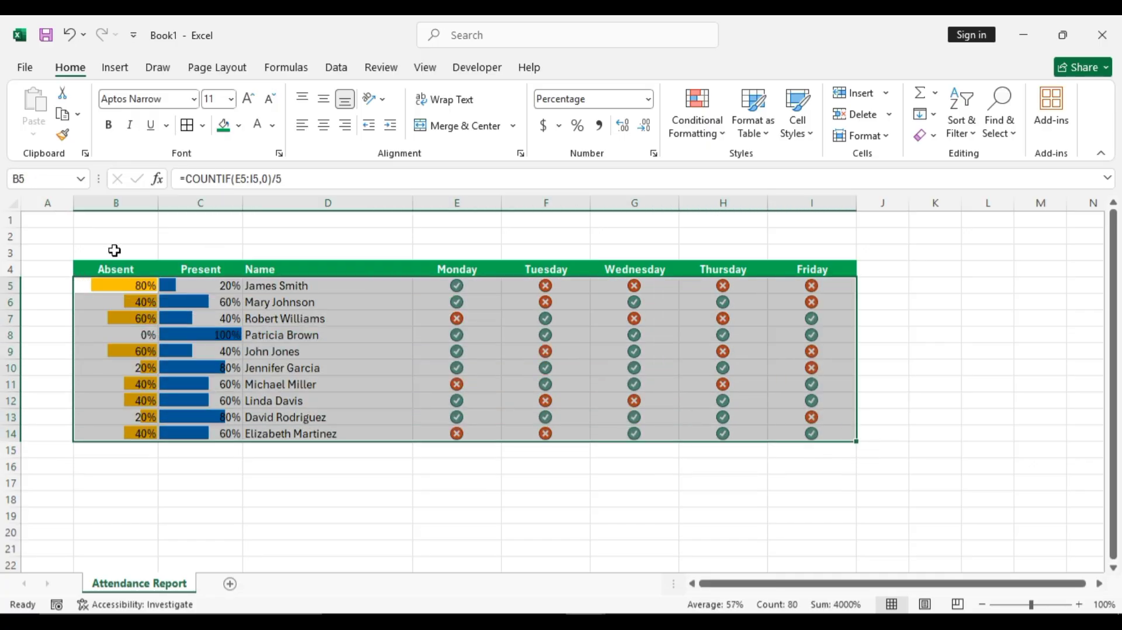
pyautogui.click(201, 125)
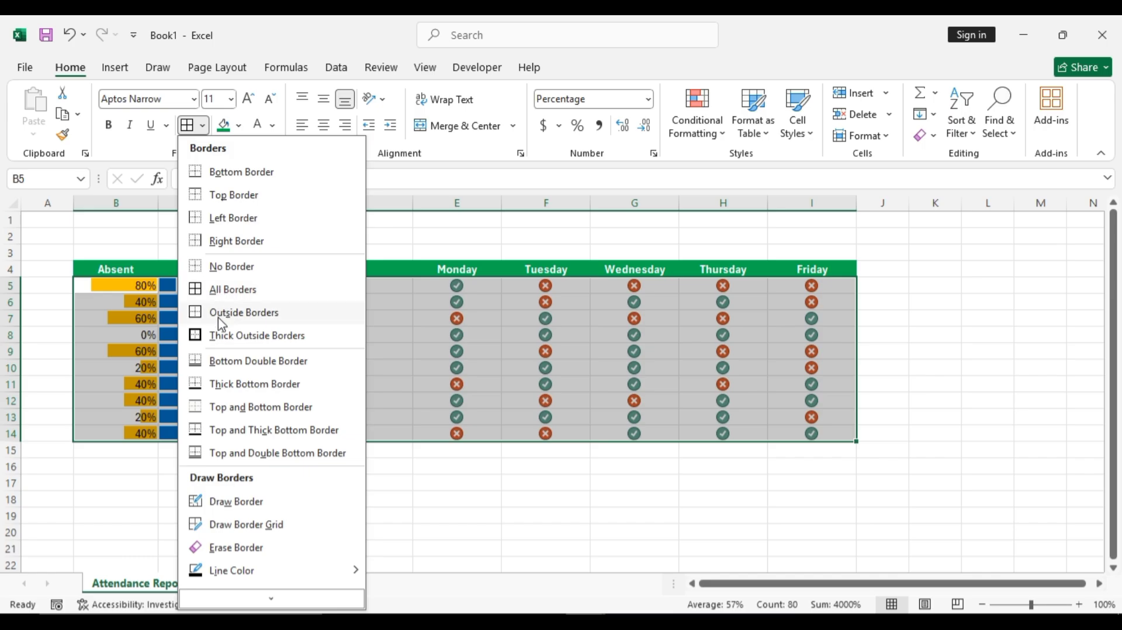
pyautogui.click(223, 316)
pyautogui.click(930, 401)
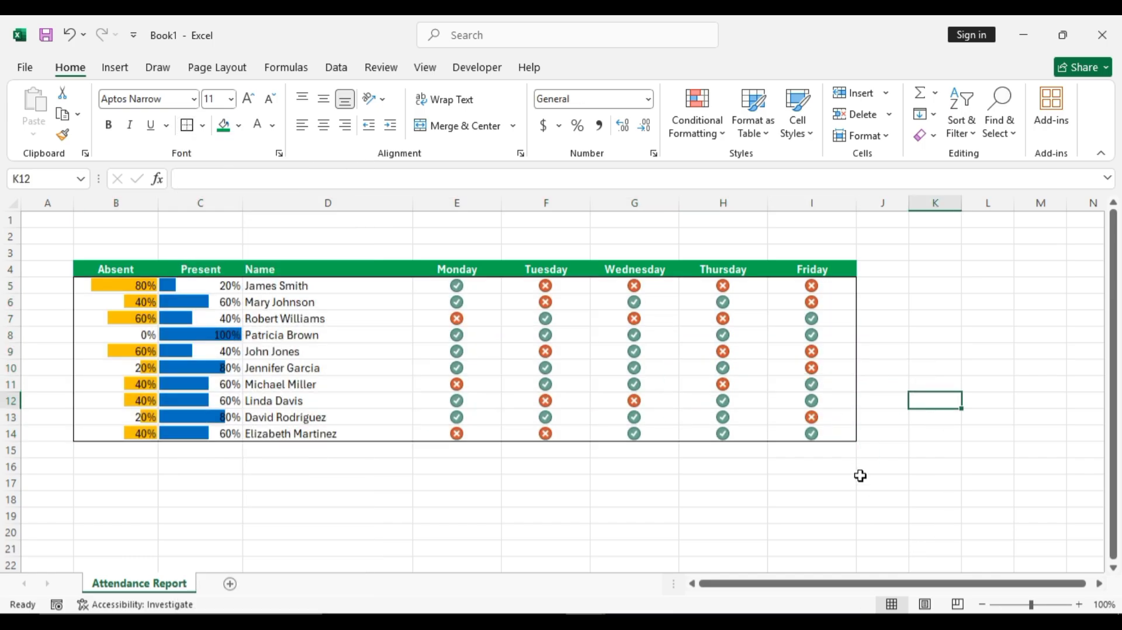
pyautogui.hotkey('ctrl', 'z')
pyautogui.click(918, 384)
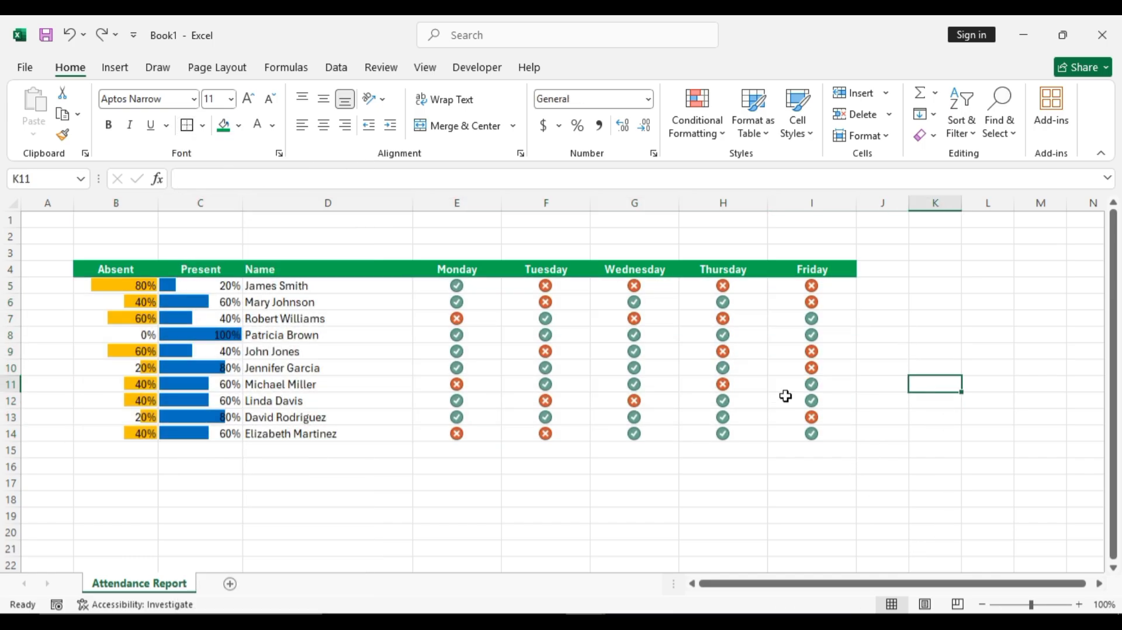
# Step: Turn off the display of gridlines on the Attendance Report sheet
pyautogui.click(216, 67)
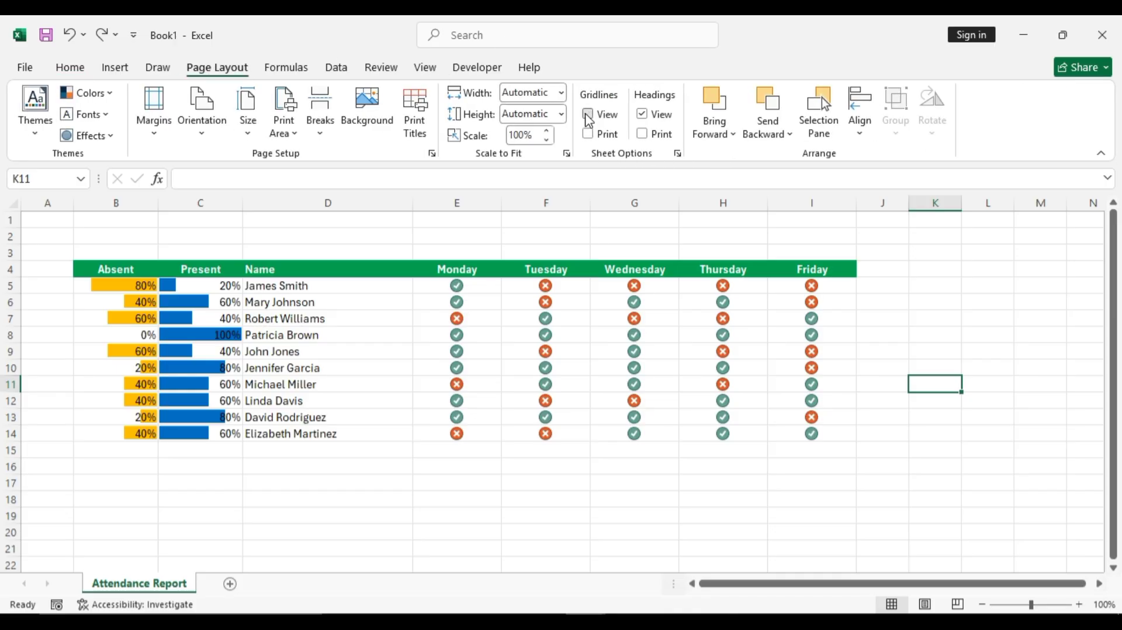
pyautogui.click(587, 114)
pyautogui.click(900, 279)
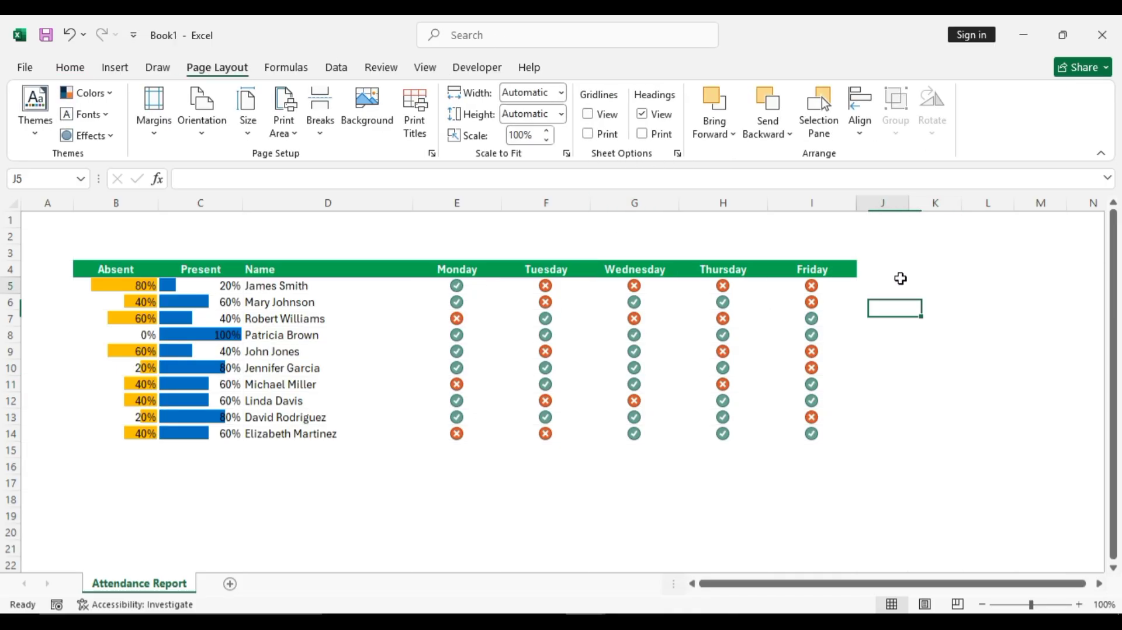
pyautogui.click(70, 67)
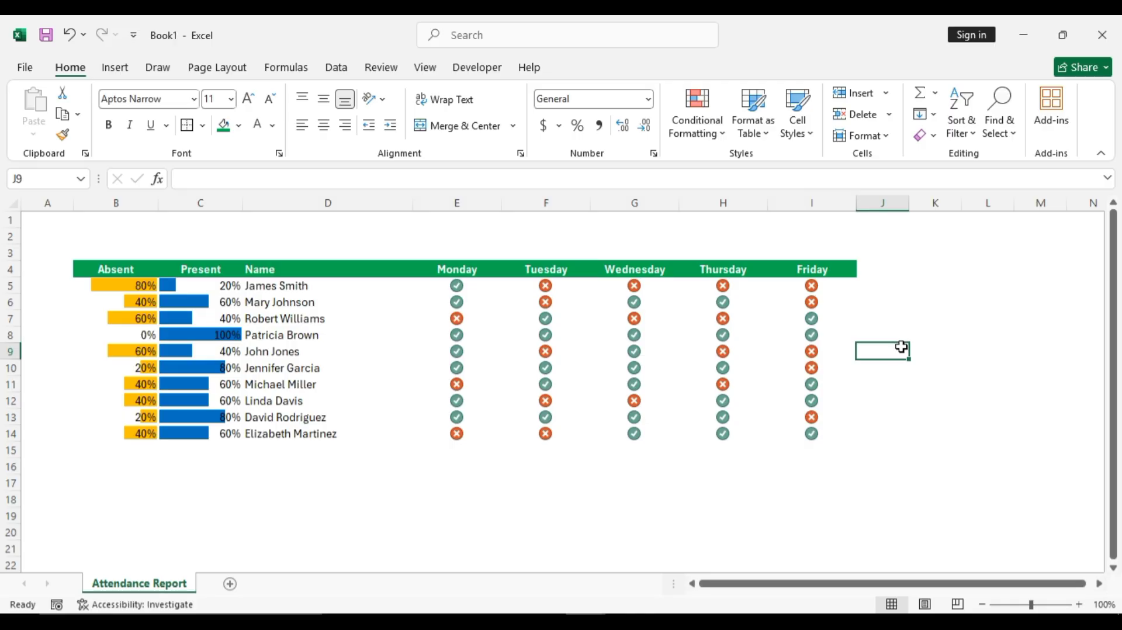
# Step: Narrow the Name column D to sit closer to the Monday column
pyautogui.click(404, 198)
pyautogui.moveTo(404, 199); pyautogui.dragTo(367, 218)
pyautogui.click(870, 351)
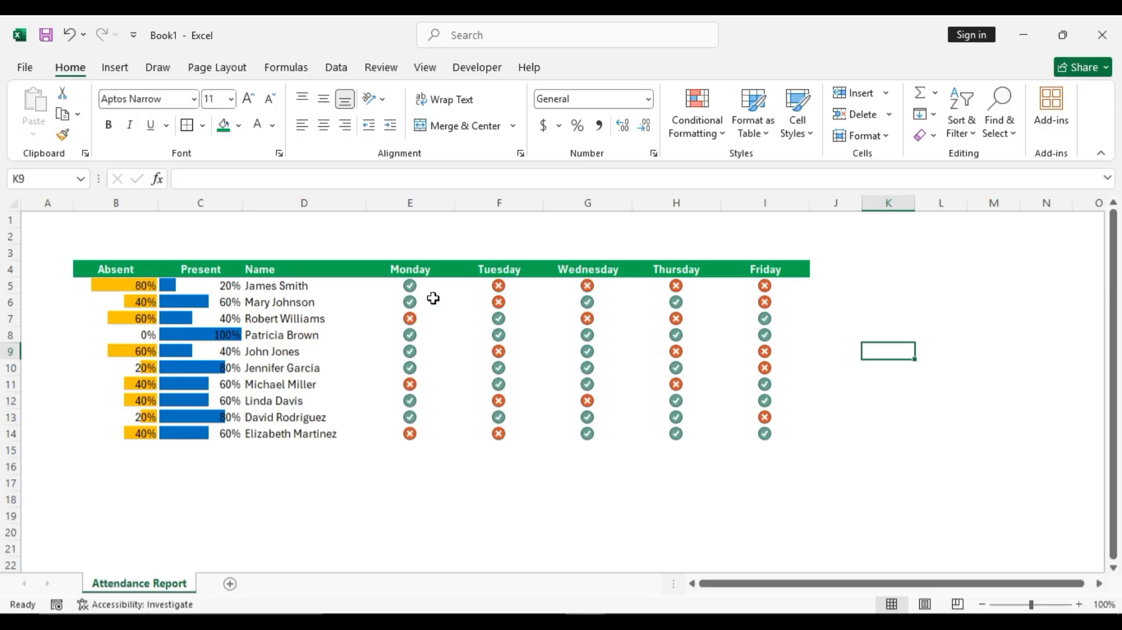
# Step: Test the data bars by entering 0 in E5 for Monday, and restore the value 1
pyautogui.click(421, 283)
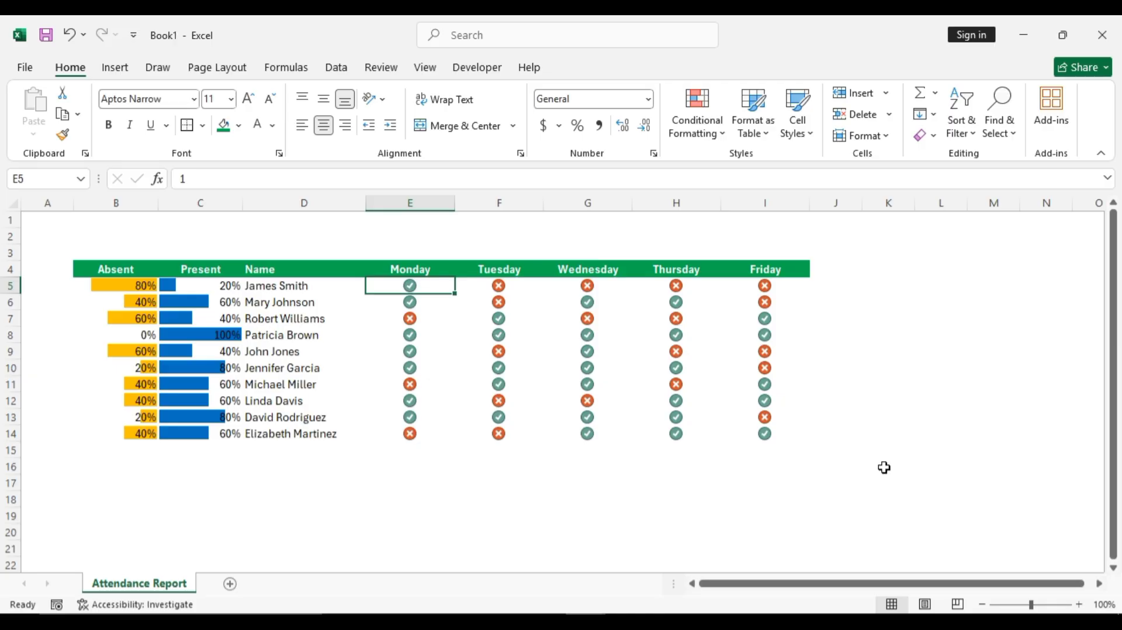
pyautogui.write('0')
pyautogui.press('Return')
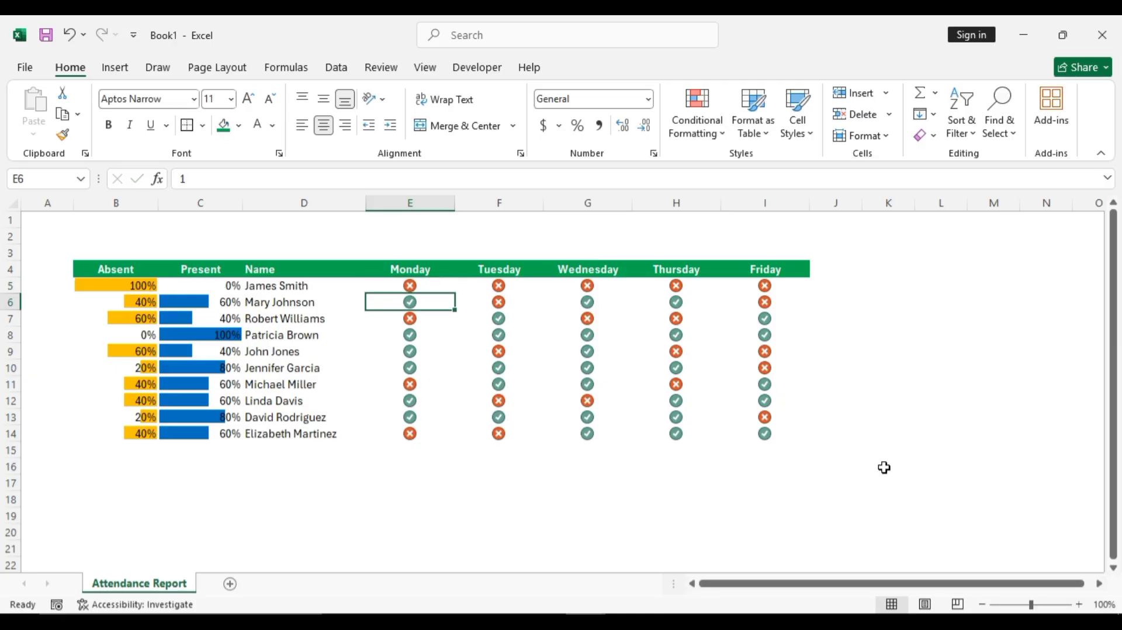
pyautogui.press('Up')
pyautogui.write('1')
pyautogui.hotkey('ctrl', 'Return')
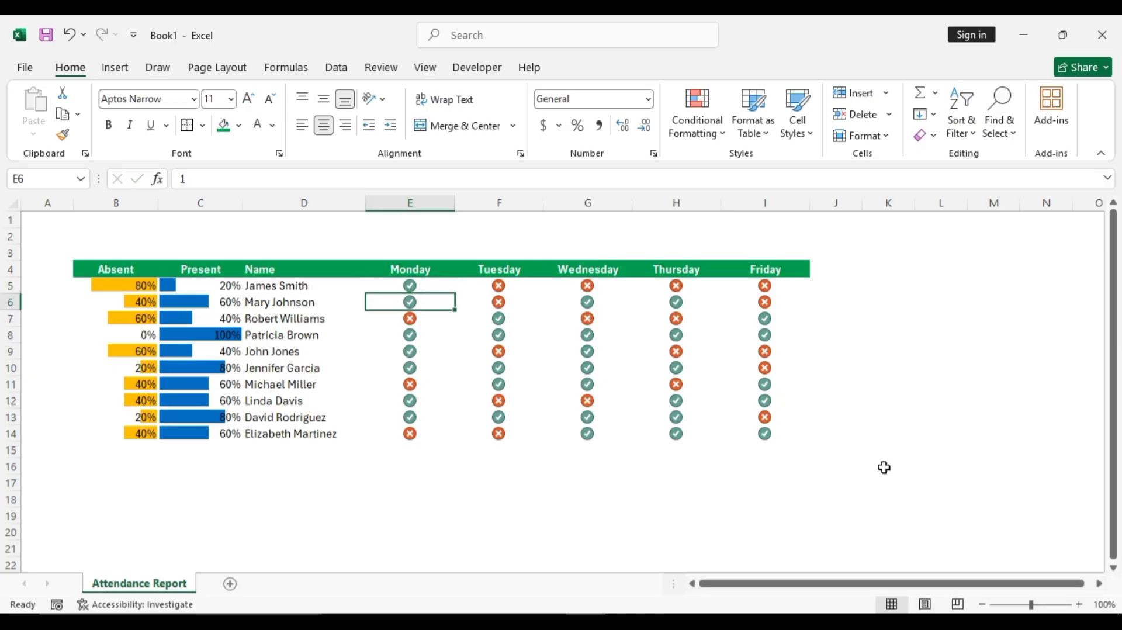
# Step: Enter 1 in F5 to mark the first person present on Tuesday
pyautogui.press('Right')
pyautogui.write('1')
pyautogui.hotkey('ctrl', 'Return')
pyautogui.press('Right')
pyautogui.press('Right')
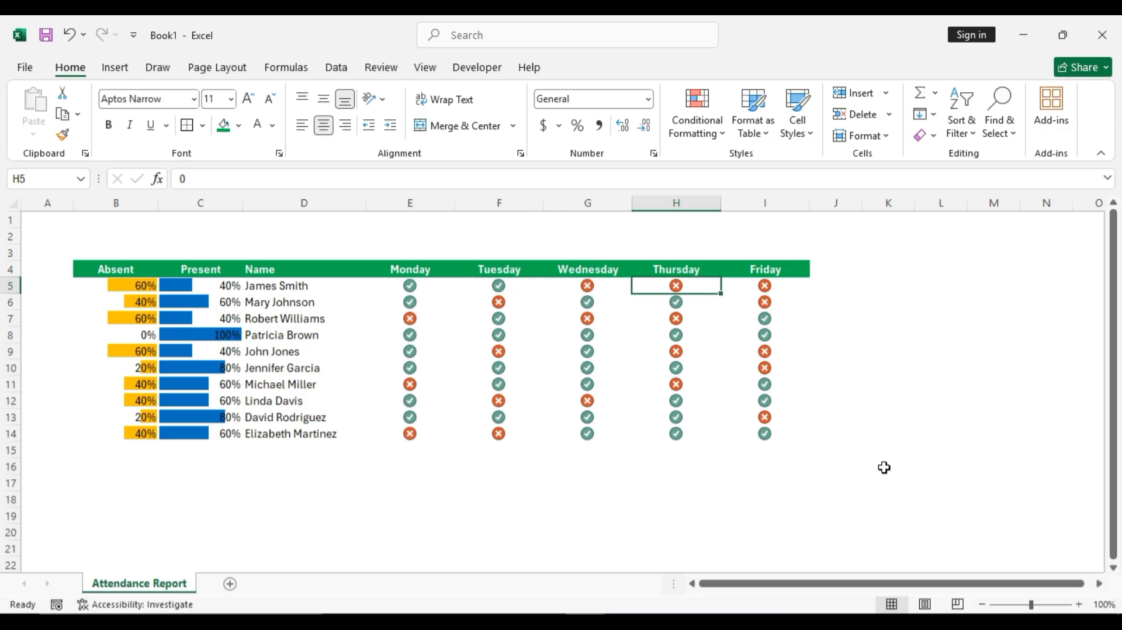
pyautogui.press('Left')
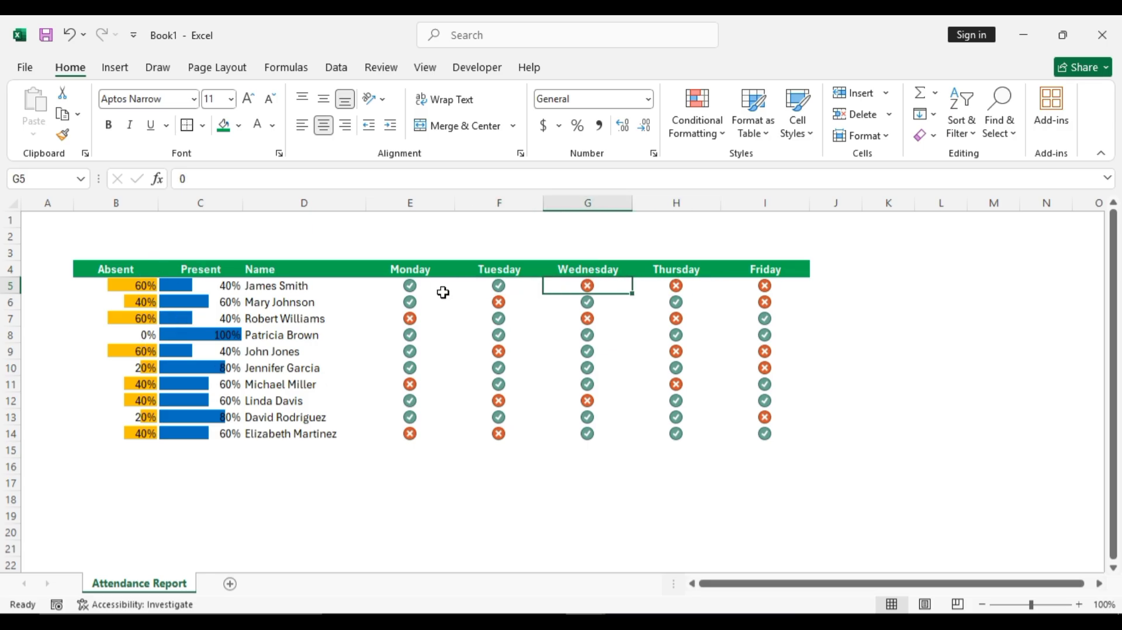